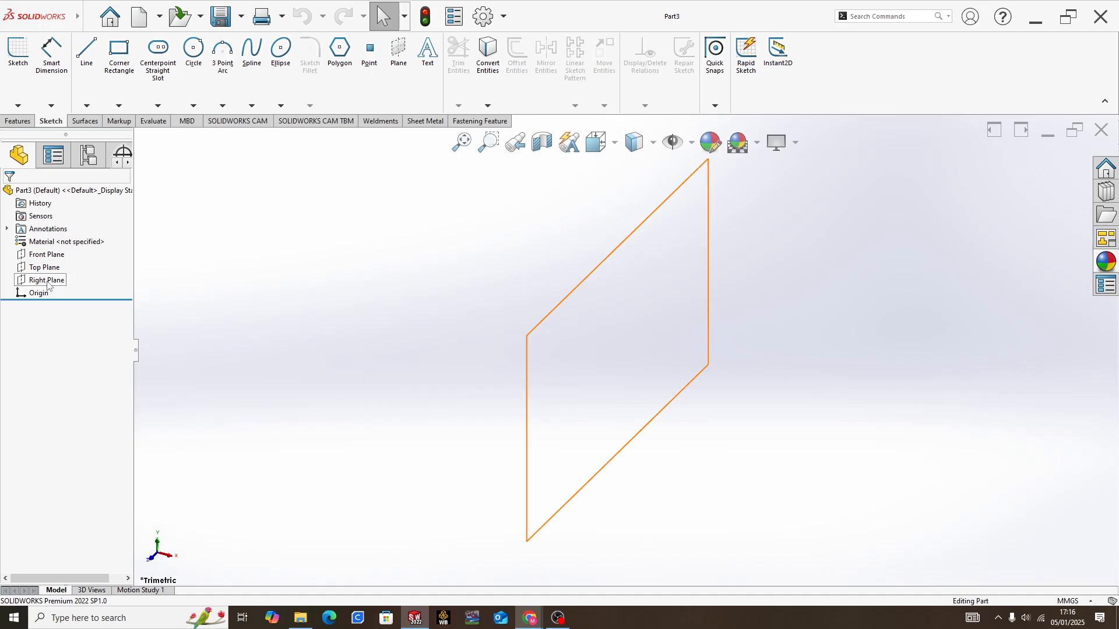
# - Start a sketch on the Right Plane and draw a horizontal midpoint line about 168 mm long, centred on the origin
pyautogui.rightClick(48, 285)
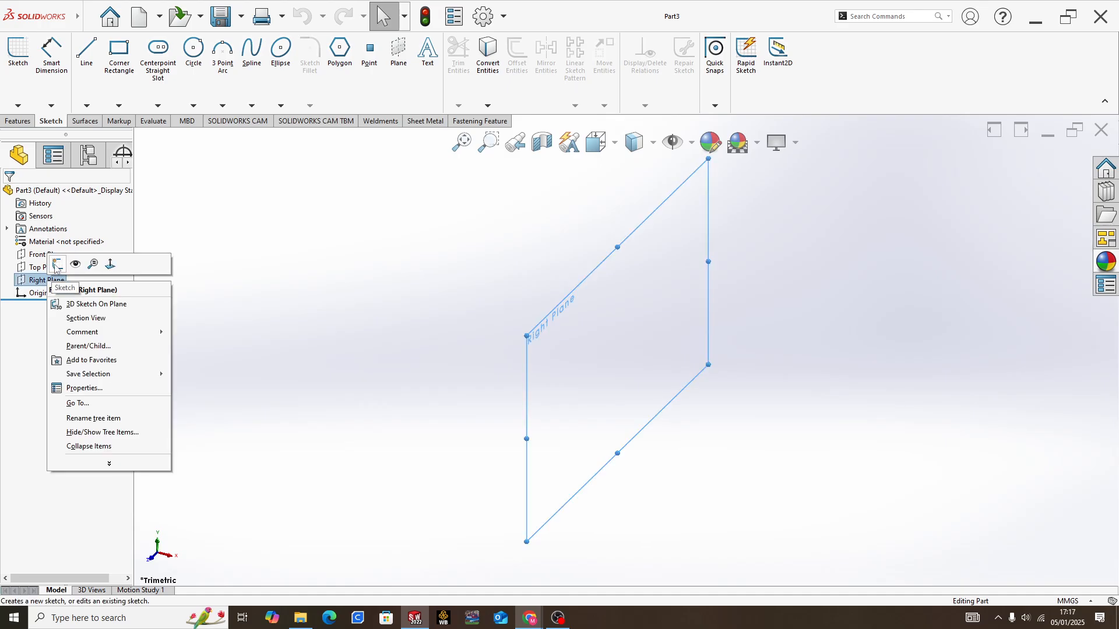
pyautogui.click(56, 265)
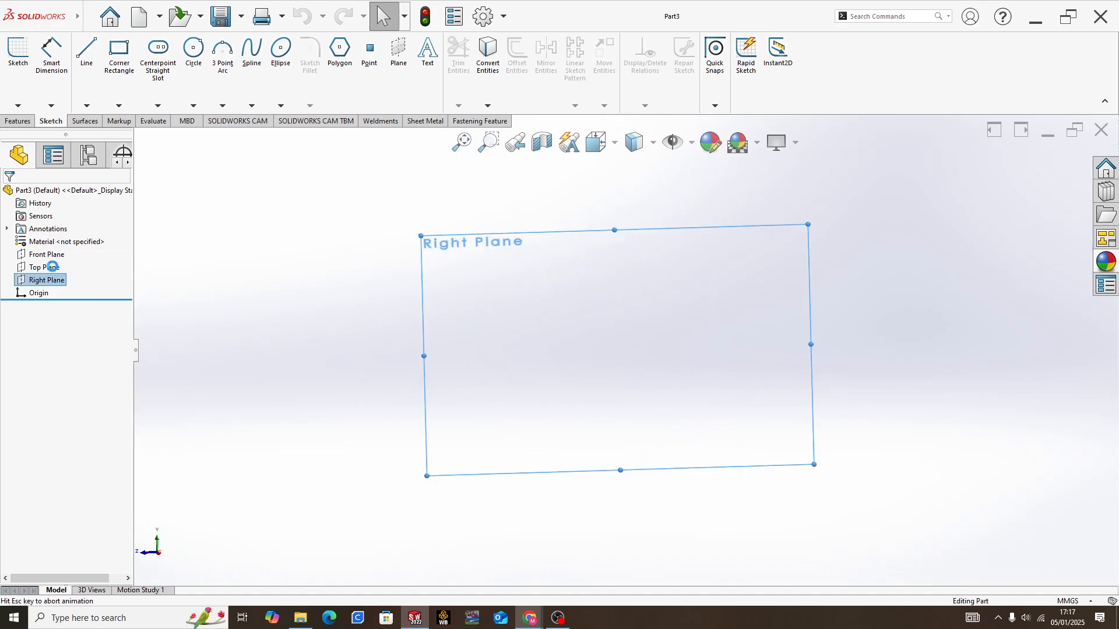
pyautogui.click(77, 108)
pyautogui.click(101, 144)
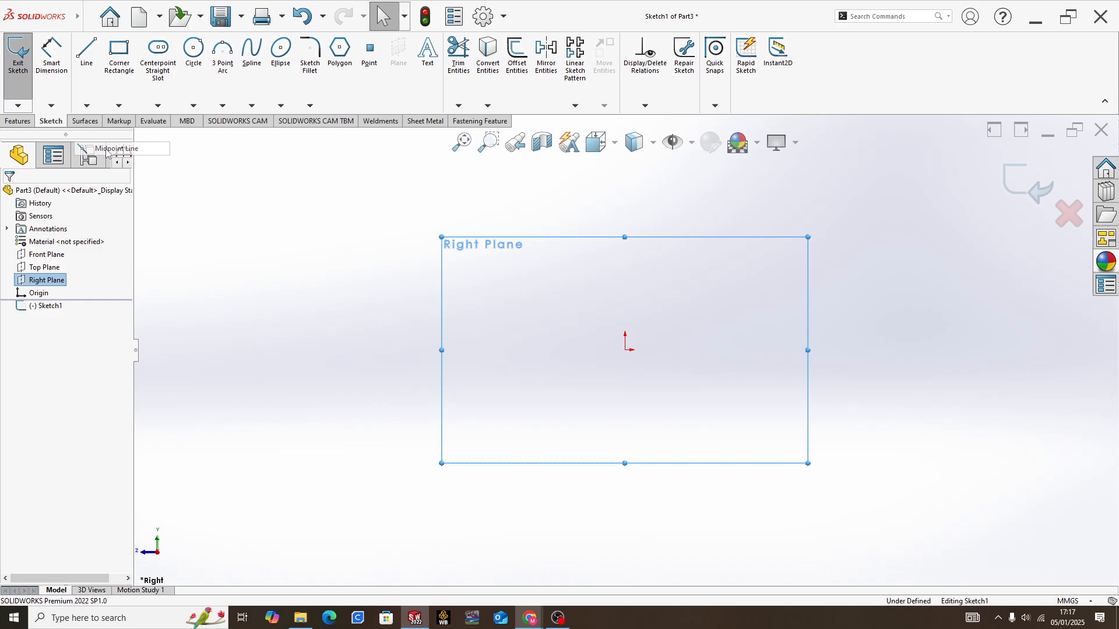
pyautogui.click(625, 349)
pyautogui.click(801, 360)
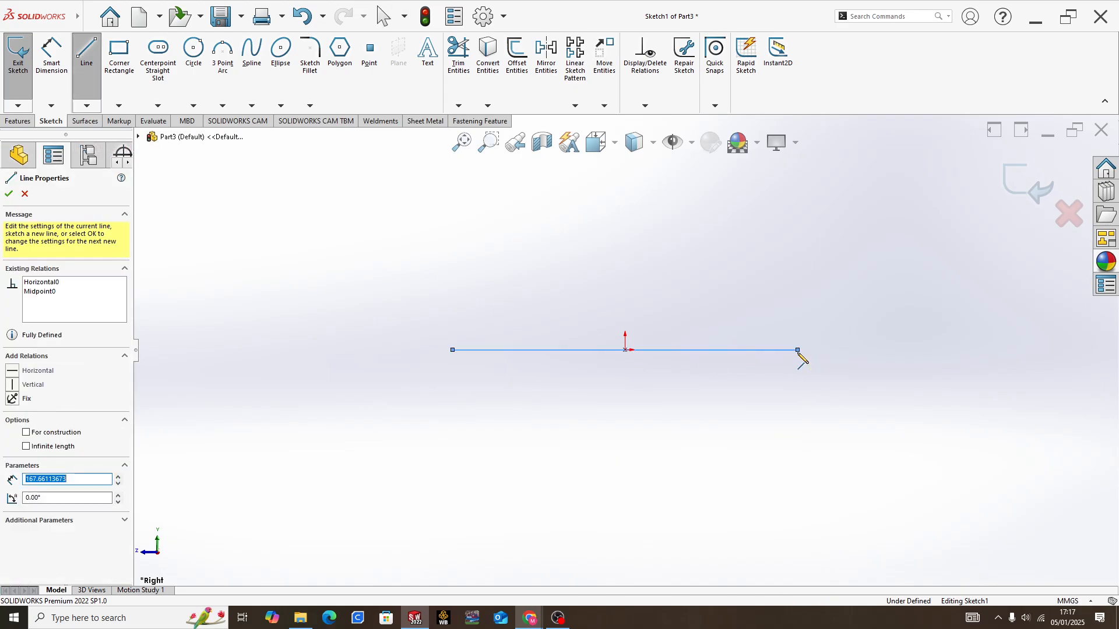
pyautogui.press('Escape')
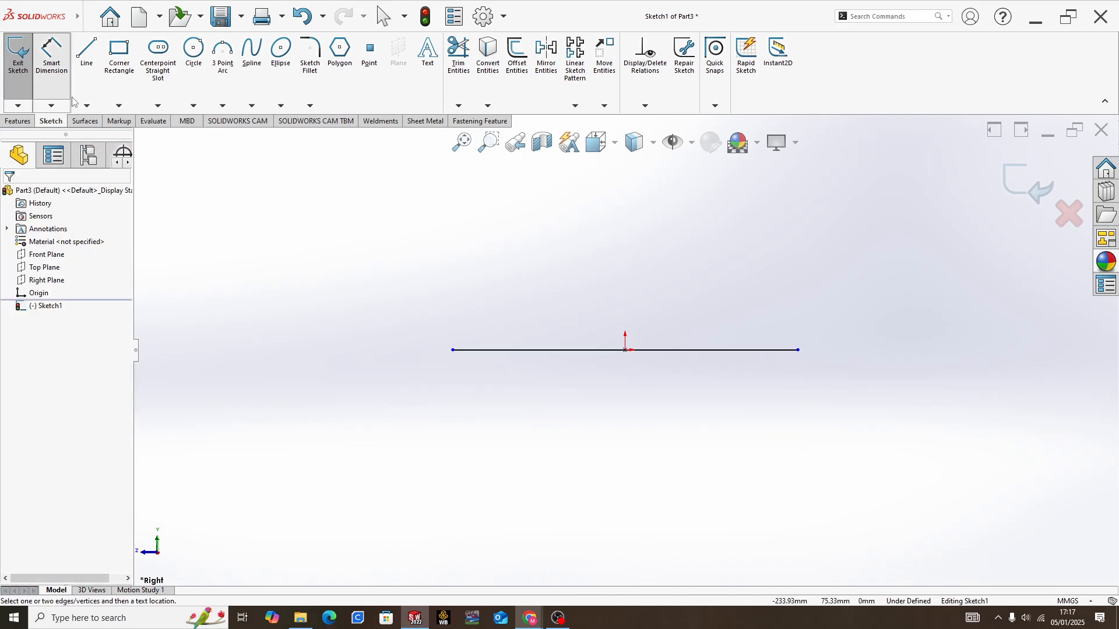
# - Dimension the horizontal base line's length as 700 mm
pyautogui.click(672, 350)
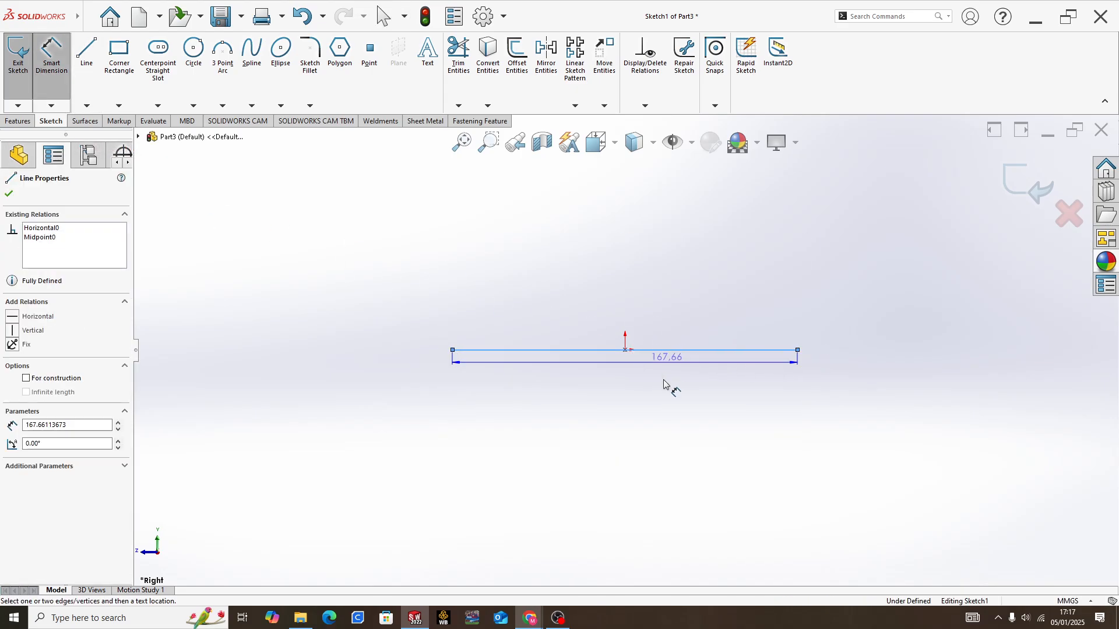
pyautogui.click(634, 419)
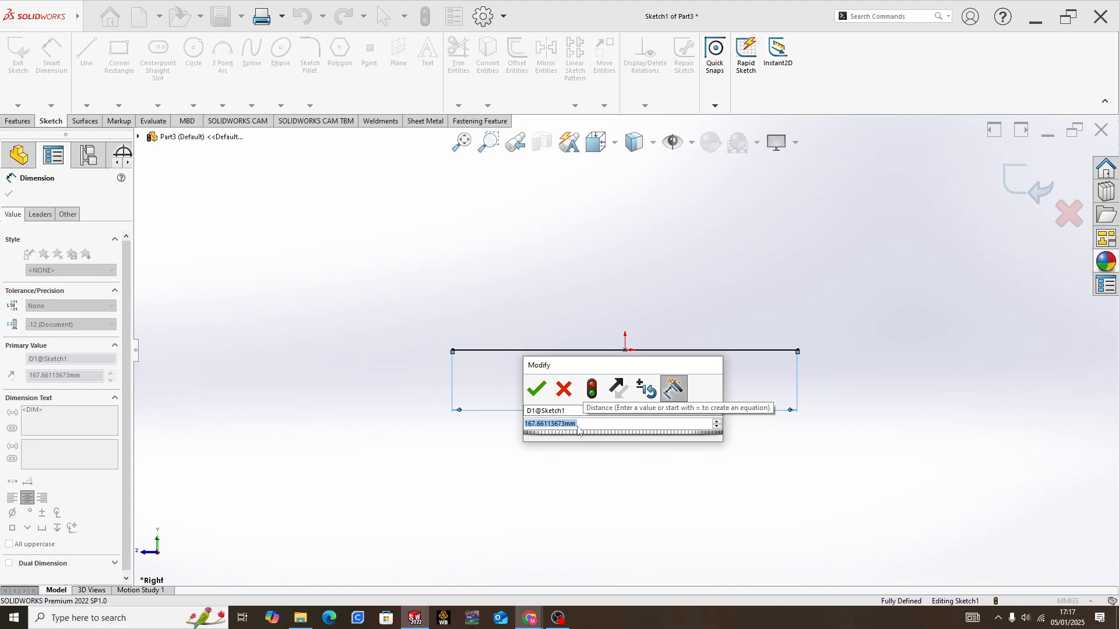
pyautogui.write('700')
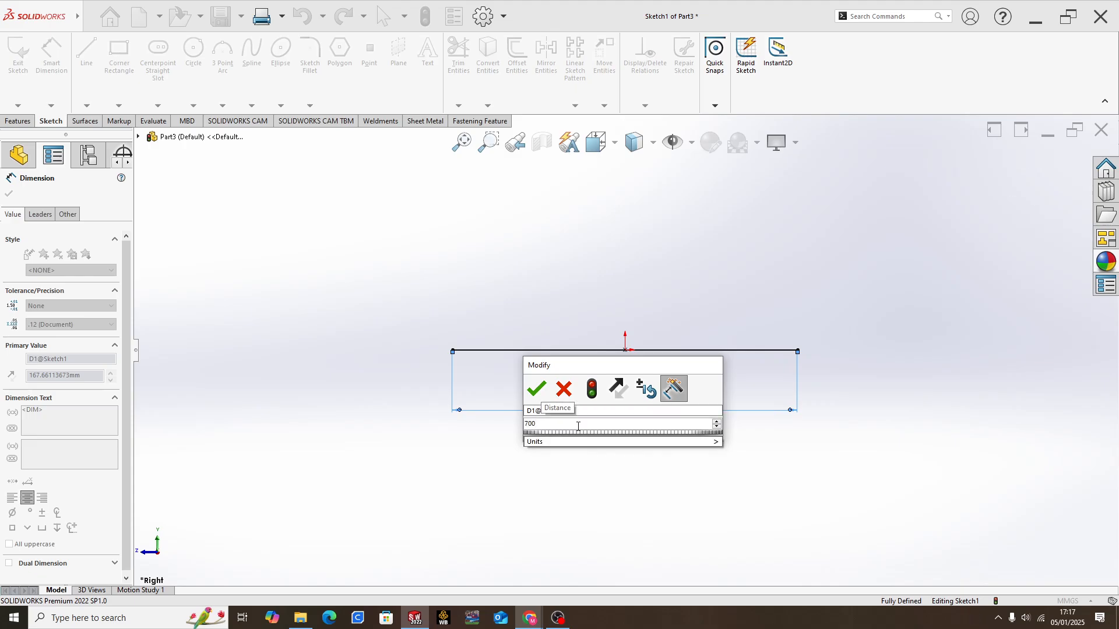
pyautogui.press('Return')
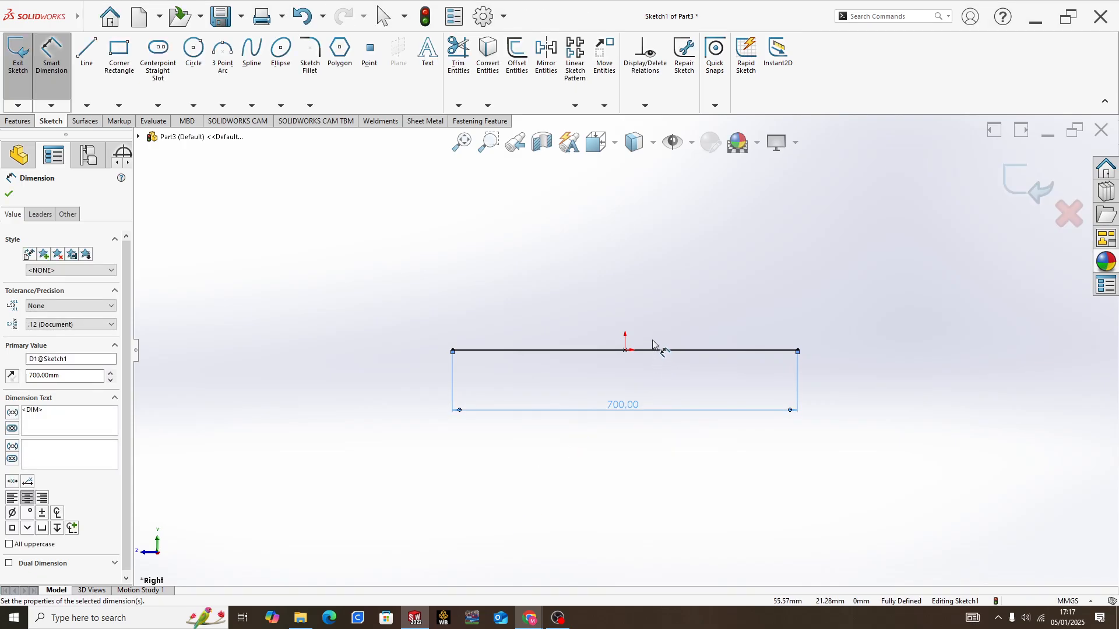
pyautogui.press('Escape')
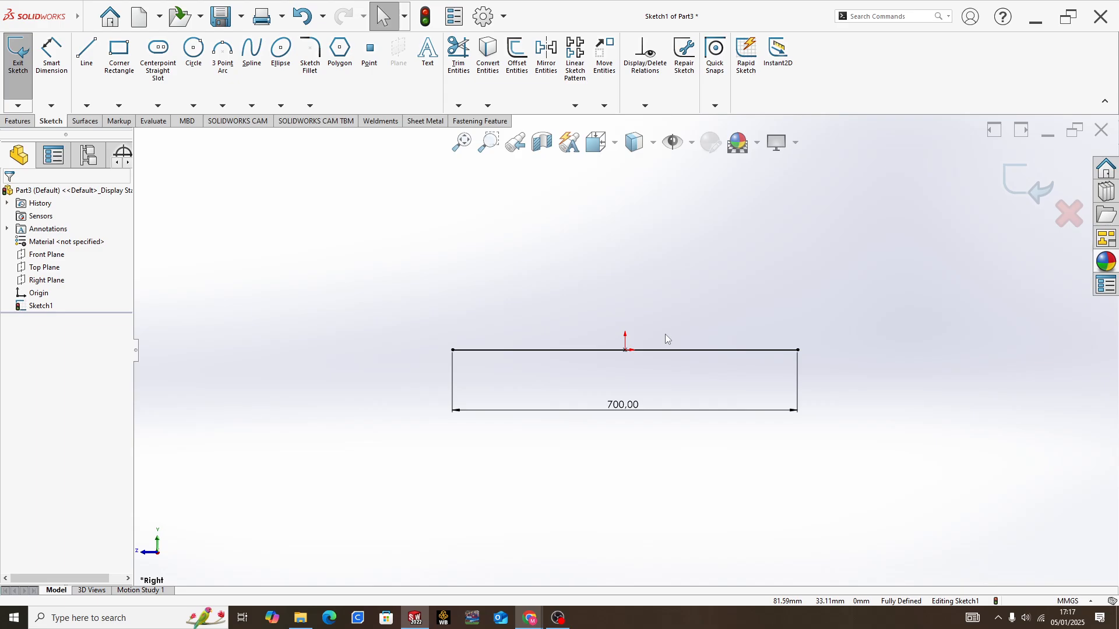
# - Draw a slanted line from the right part of the base line to a point about 556 mm above the base's left end
pyautogui.press('l')
pyautogui.click(740, 351)
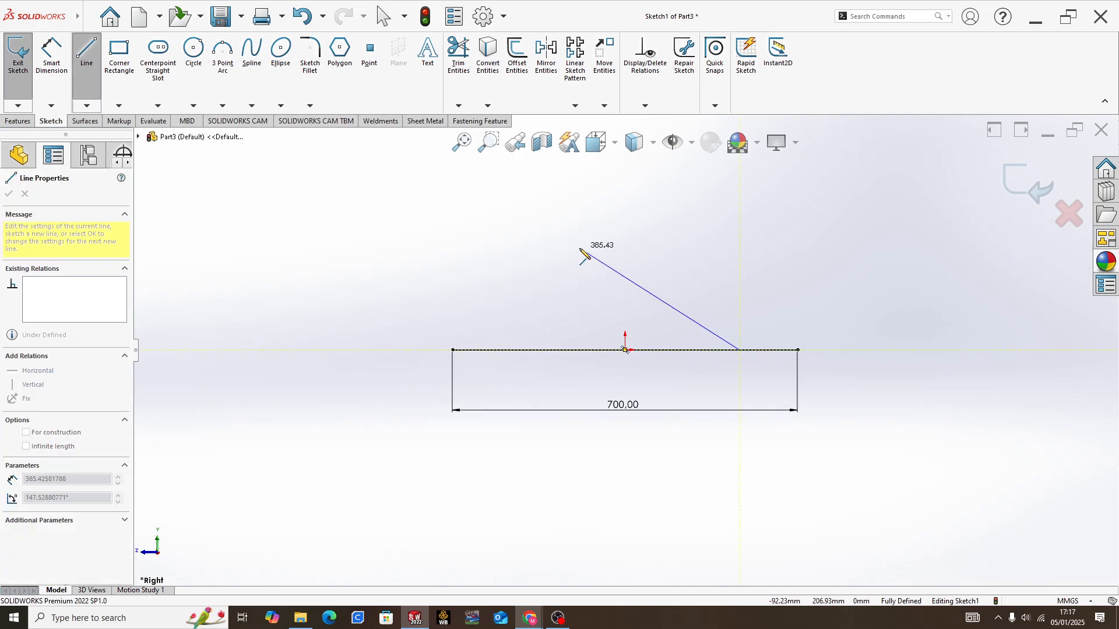
pyautogui.scroll(3, 581, 251)
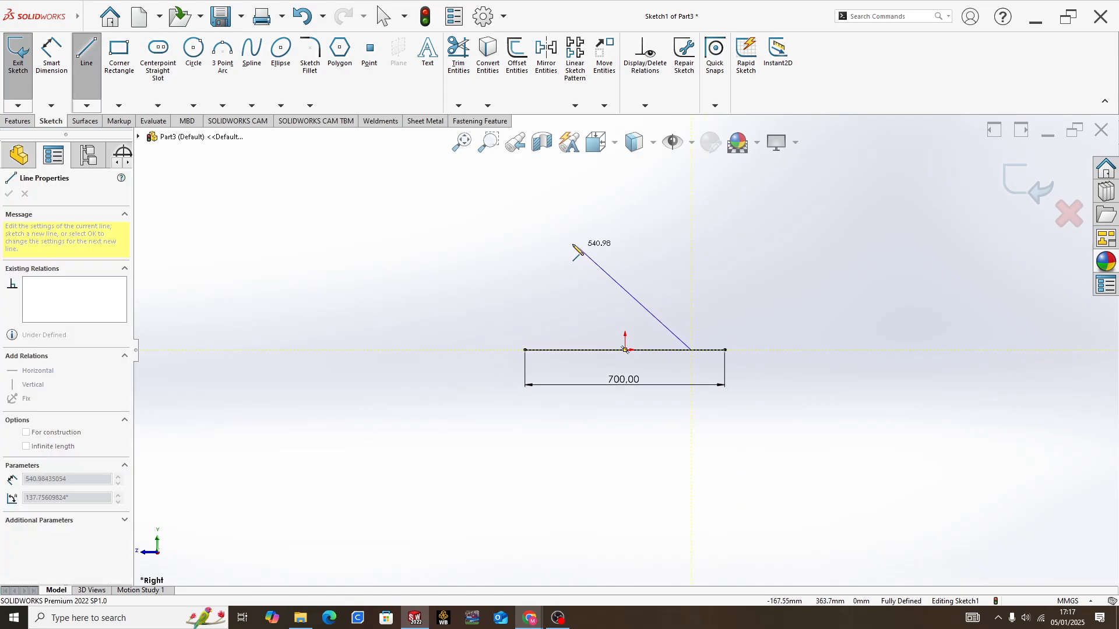
pyautogui.click(525, 192)
pyautogui.press('Escape')
# - Dimension the vertical distance from the base's left end to the slanted line's upper endpoint as 700 mm
pyautogui.press('d')
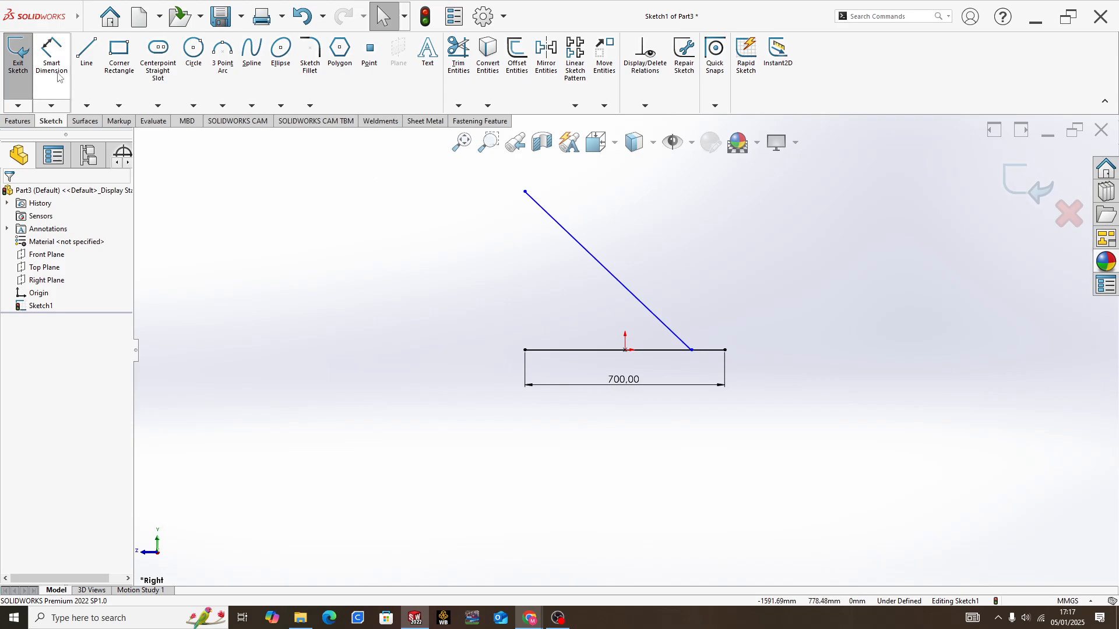
pyautogui.click(525, 193)
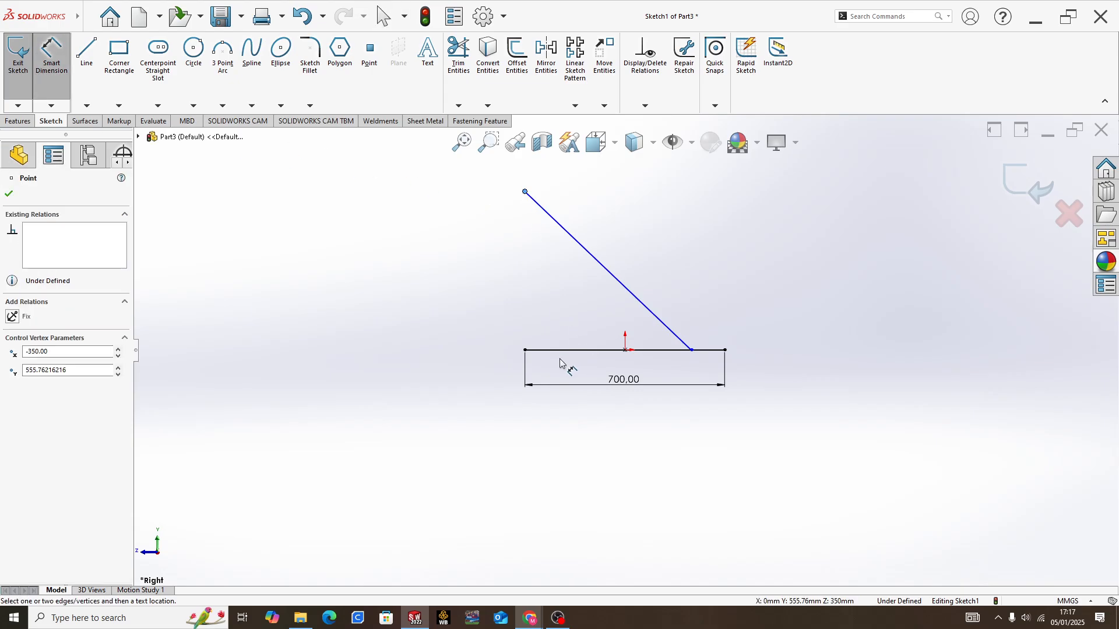
pyautogui.click(524, 353)
pyautogui.click(504, 300)
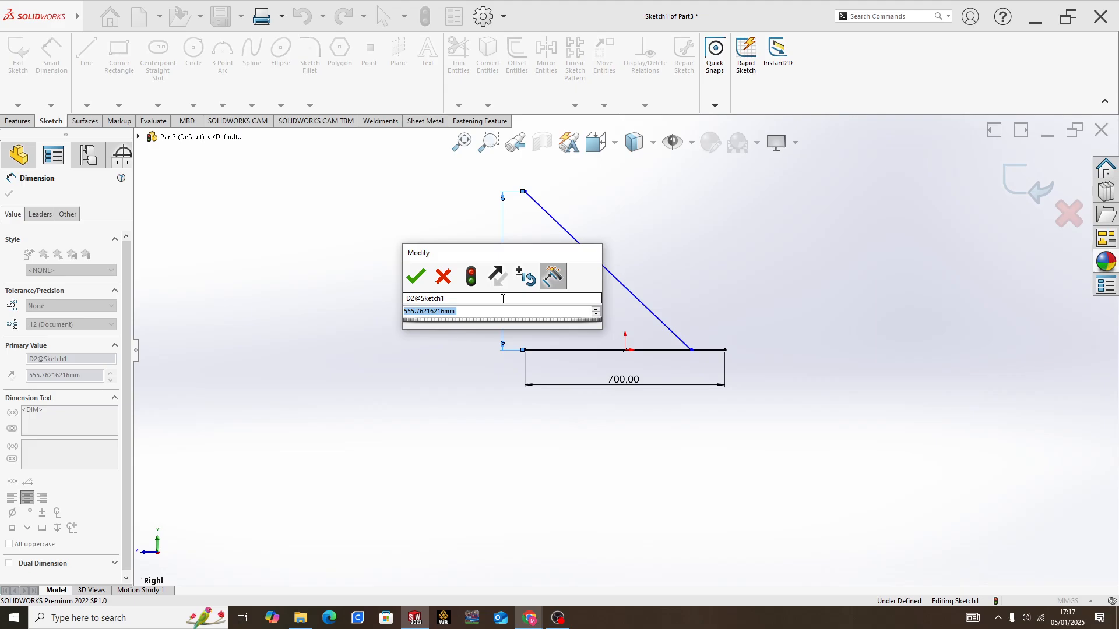
pyautogui.write('700')
pyautogui.press('Return')
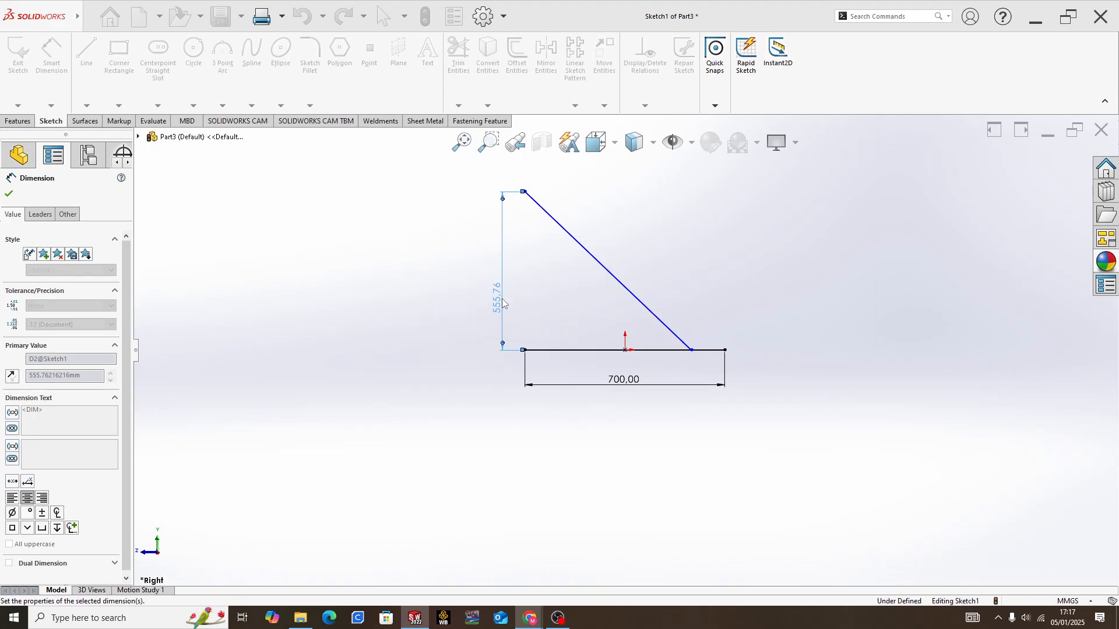
pyautogui.press('Escape')
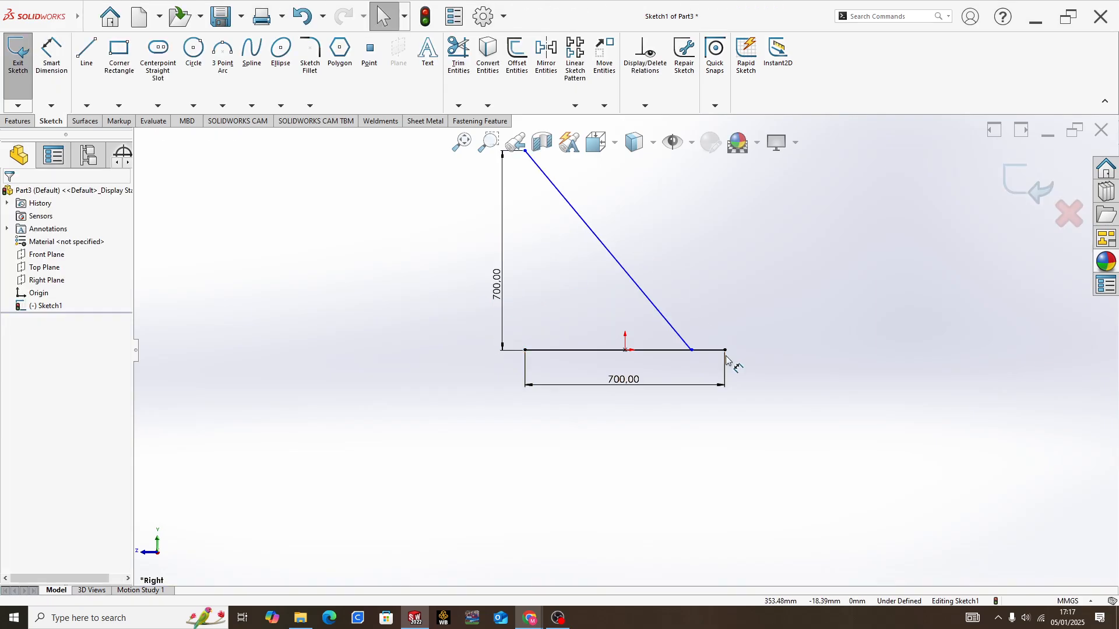
# - Draw a second slanted line about 928 mm long from the base's right end up beside the first slanted line
pyautogui.press('l')
pyautogui.click(725, 350)
pyautogui.scroll(2, 637, 254)
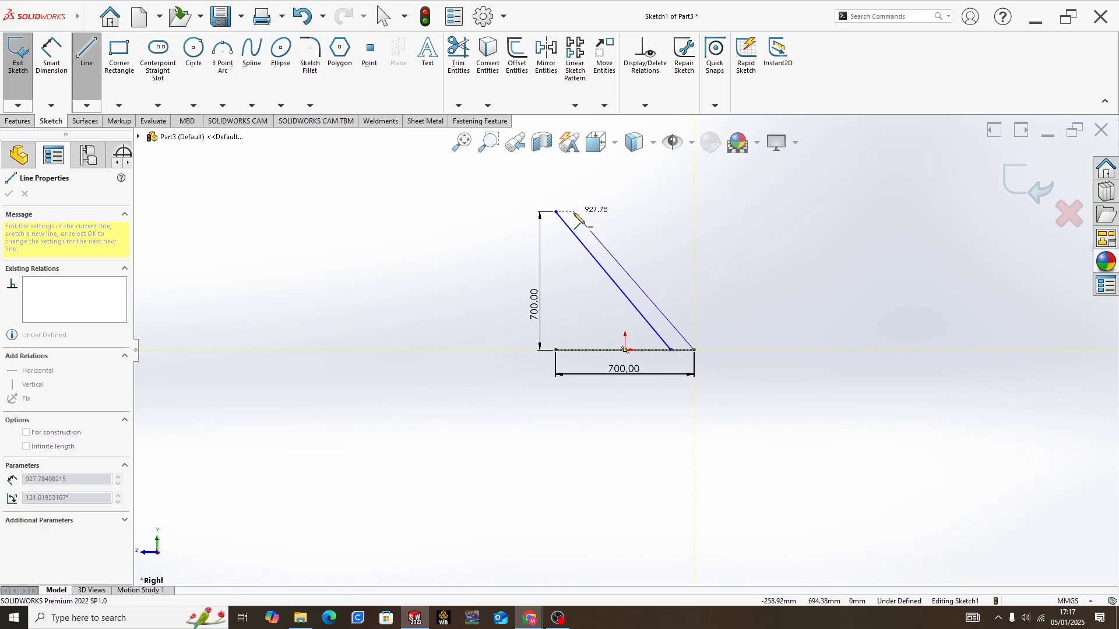
pyautogui.click(573, 211)
pyautogui.press('d')
pyautogui.press('Escape')
# - Add a Parallel relation between the two slanted lines
pyautogui.scroll(-3, 575, 217)
pyautogui.click(605, 296)
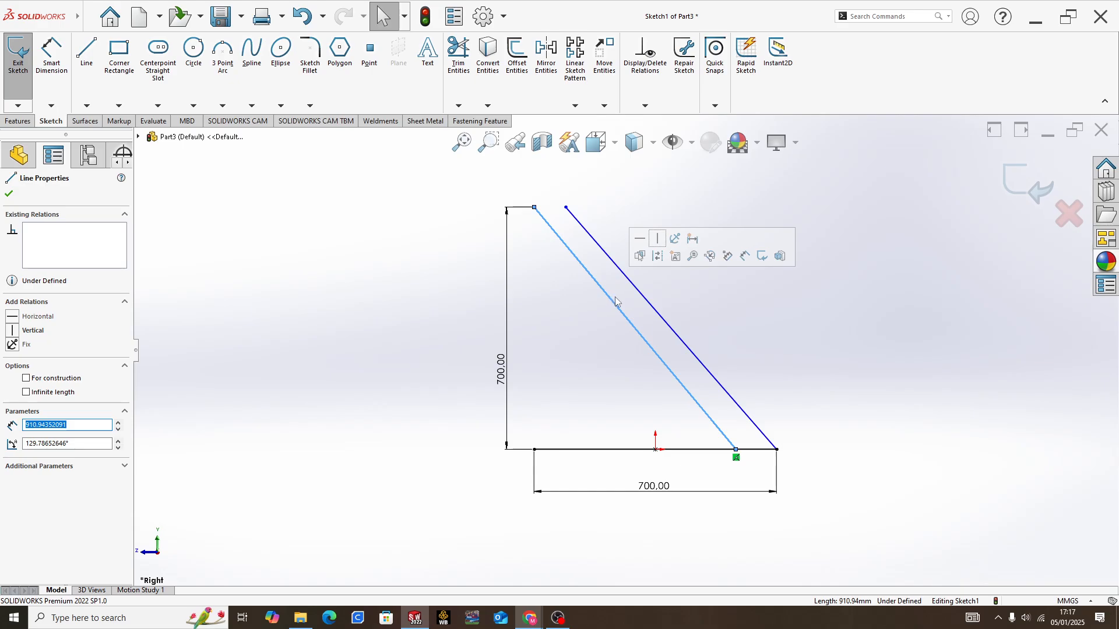
pyautogui.keyDown('ctrl'); pyautogui.click(648, 304); pyautogui.keyUp('ctrl')
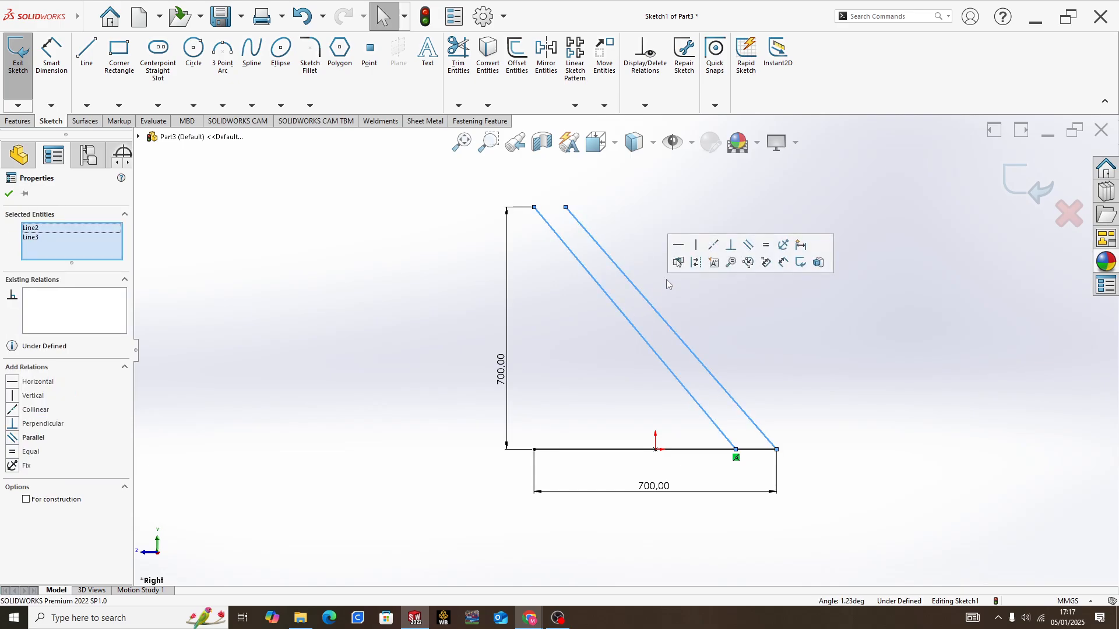
pyautogui.click(749, 247)
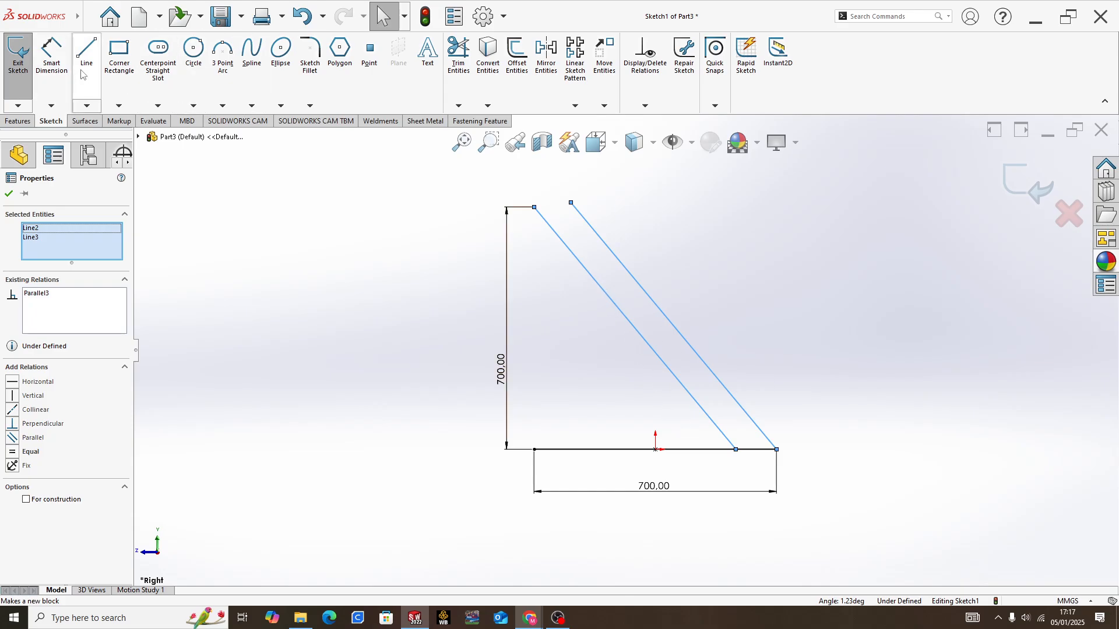
# - Dimension the distance between the two parallel slanted lines as 100 mm
pyautogui.click(51, 56)
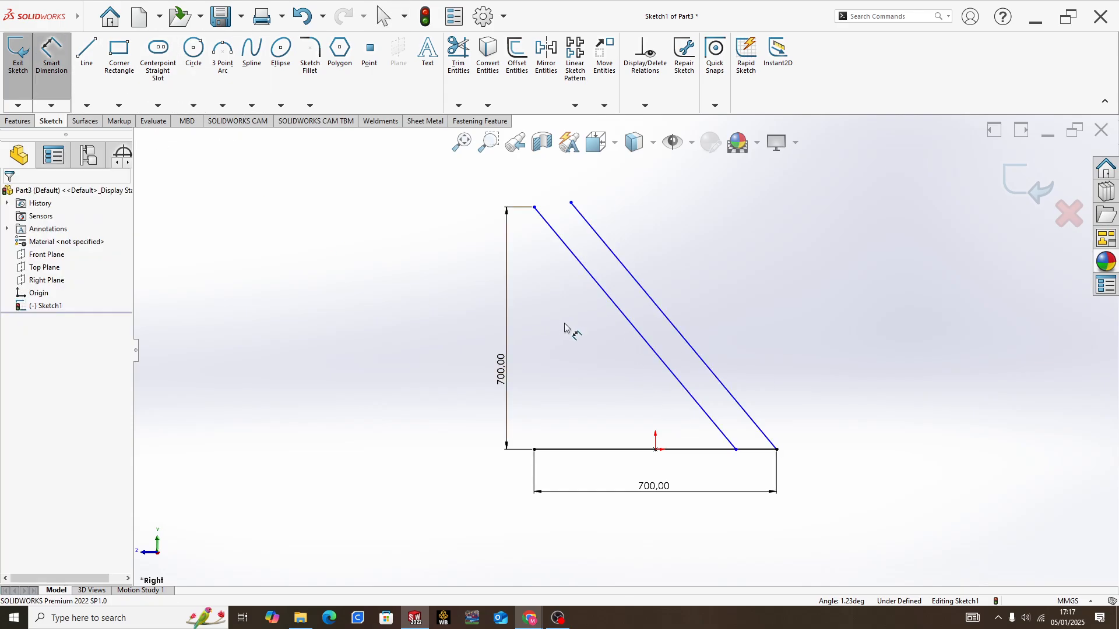
pyautogui.click(645, 338)
pyautogui.click(668, 321)
pyautogui.click(677, 348)
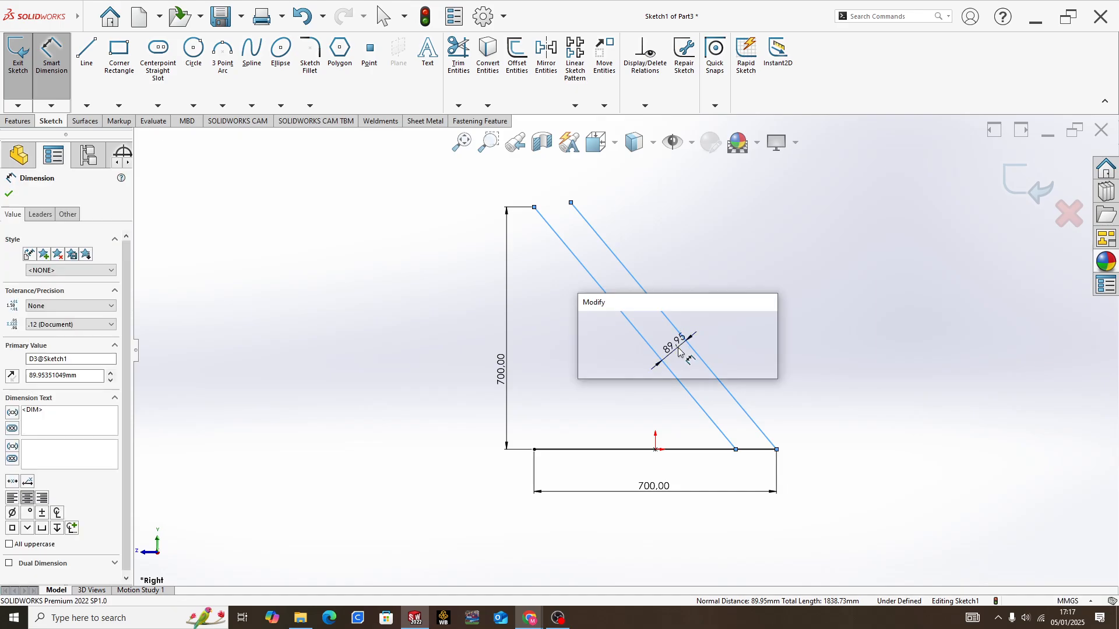
pyautogui.write('100')
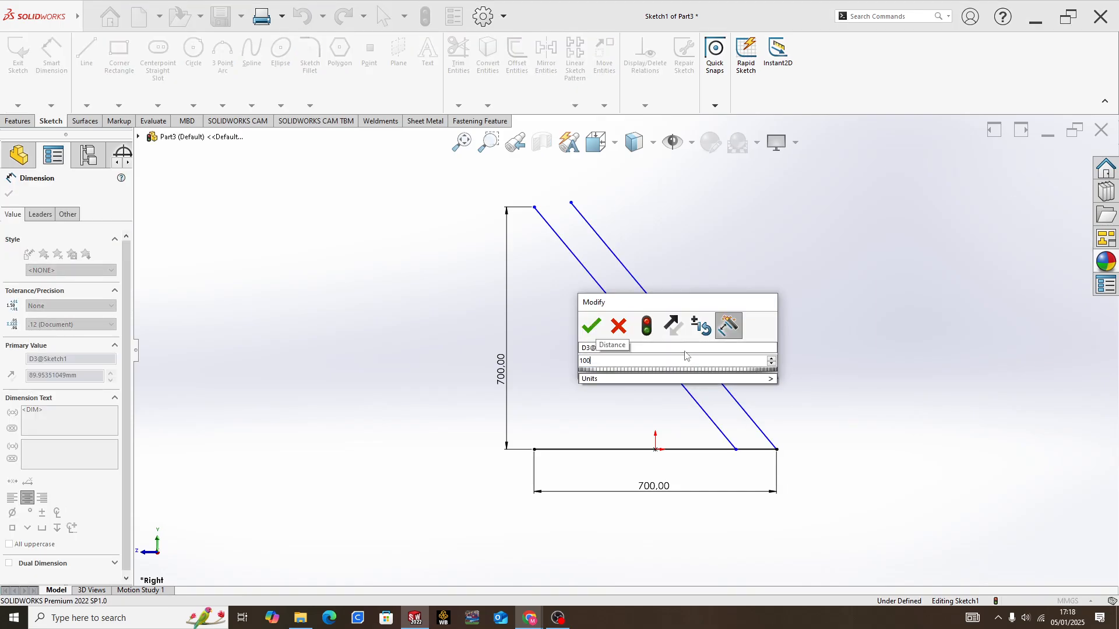
pyautogui.press('Return')
pyautogui.press('Escape')
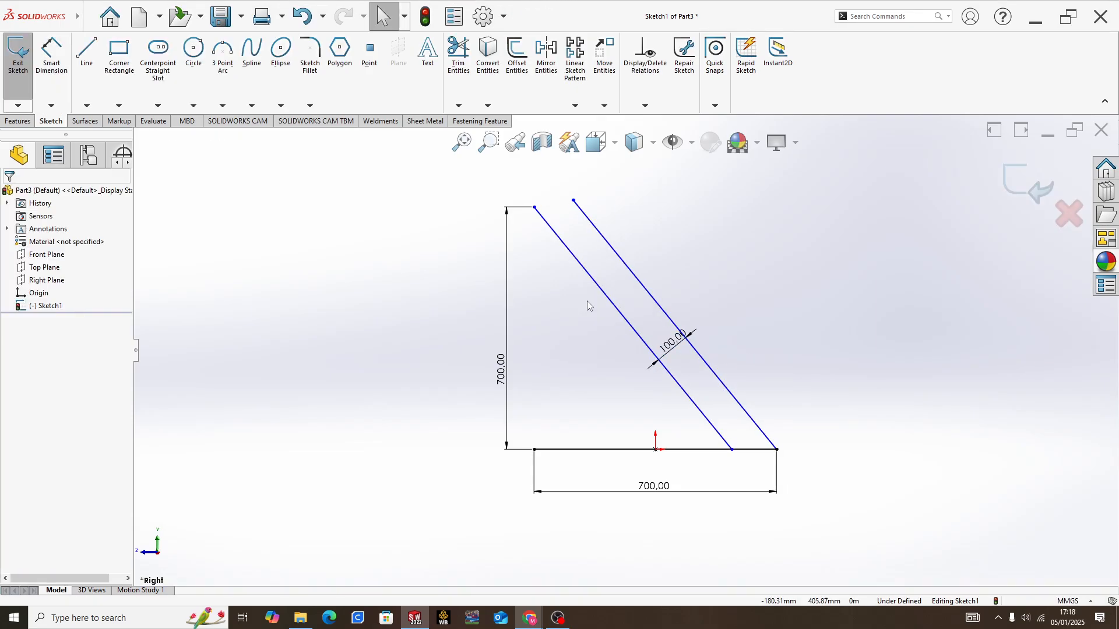
# - Add a Horizontal relation between the upper endpoints of the two slanted lines
pyautogui.click(573, 200)
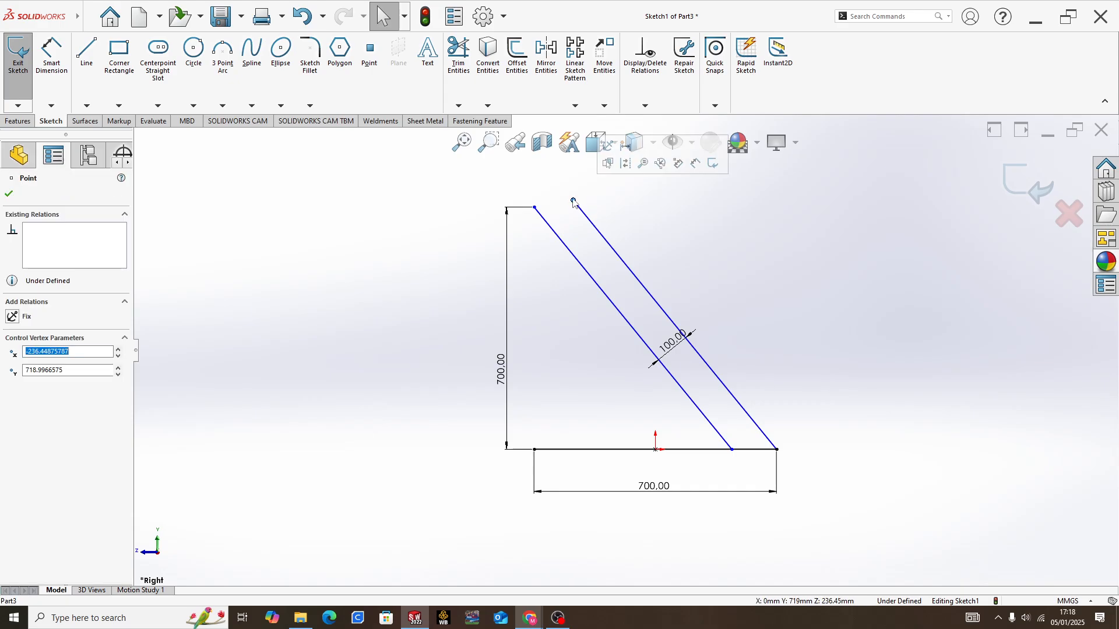
pyautogui.keyDown('ctrl'); pyautogui.click(534, 209); pyautogui.keyUp('ctrl')
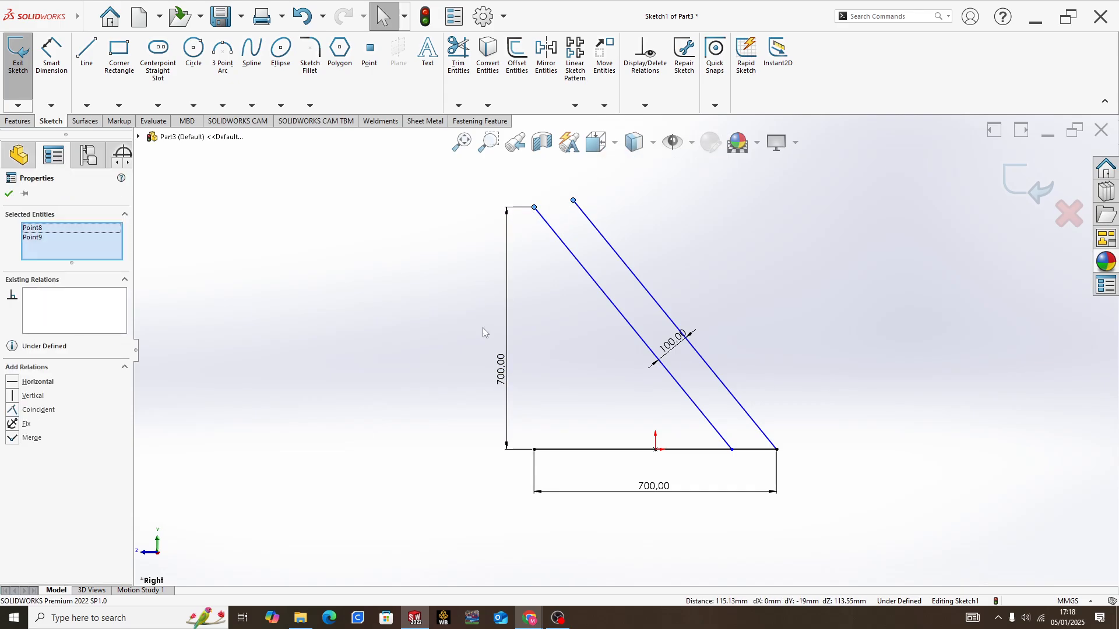
pyautogui.rightClick(534, 209)
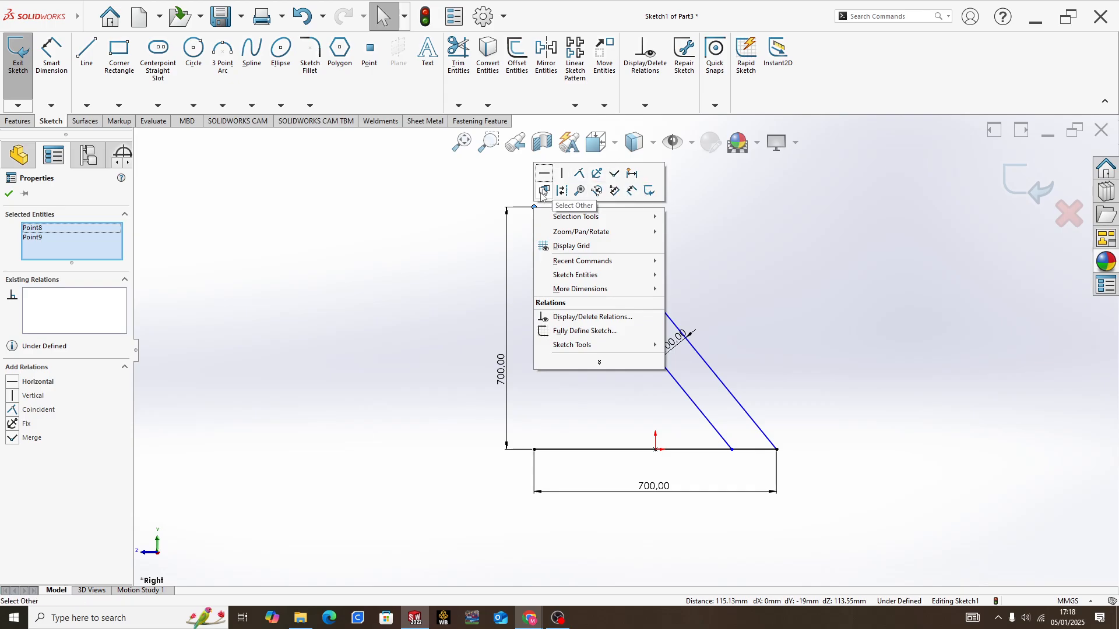
pyautogui.click(500, 204)
pyautogui.click(535, 208)
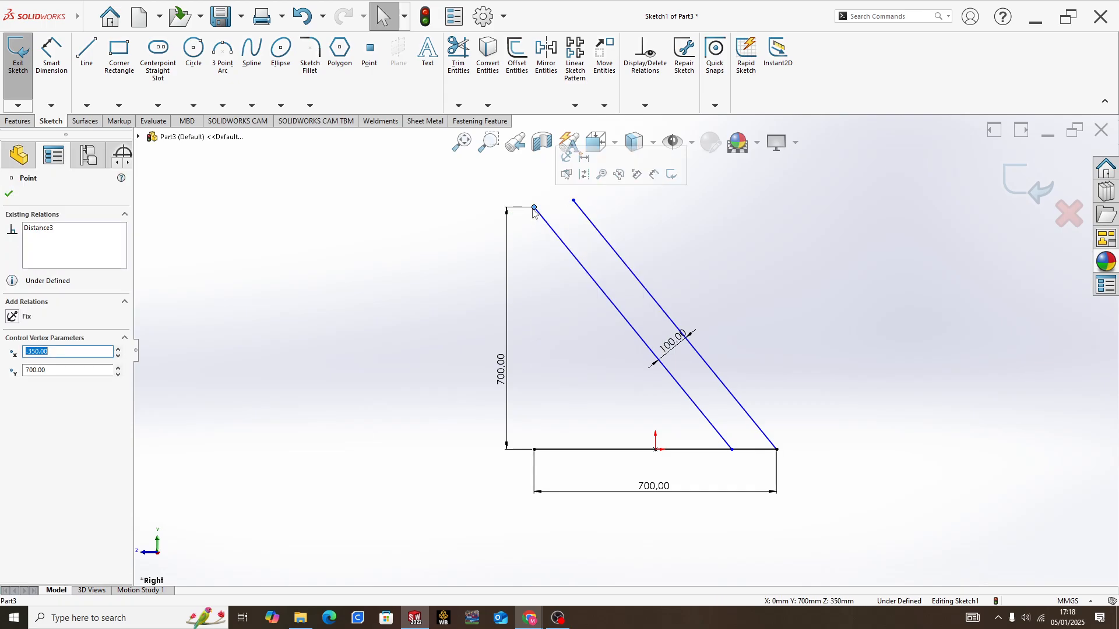
pyautogui.keyDown('ctrl'); pyautogui.click(573, 201); pyautogui.keyUp('ctrl')
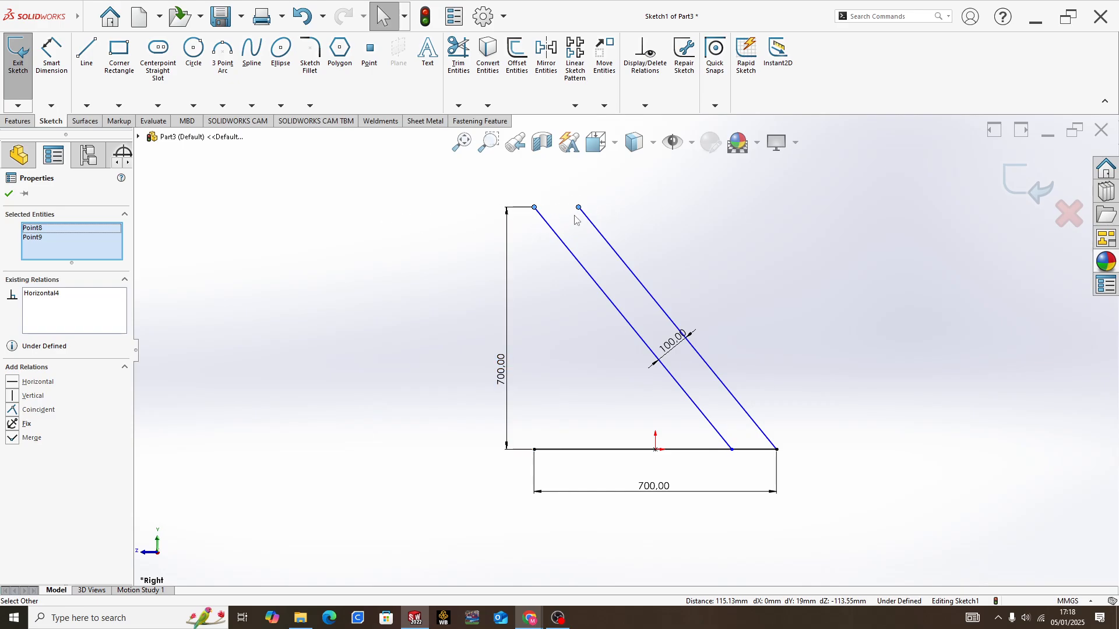
# - Draw a brace line about 445 mm long at 45° from the base's left end to the inner slanted line
pyautogui.press('l')
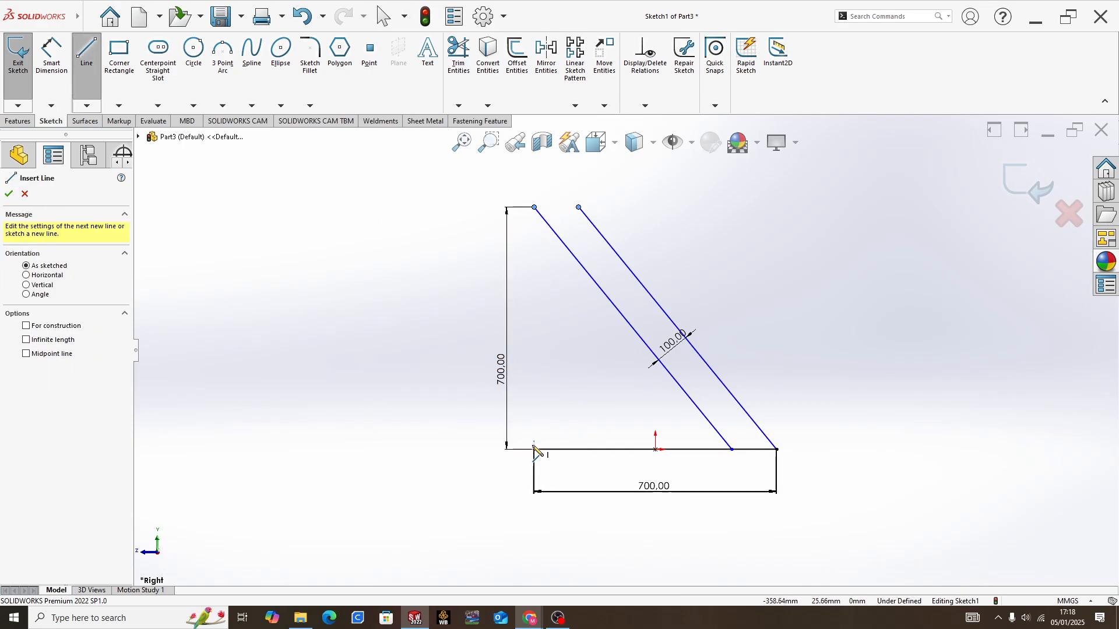
pyautogui.click(534, 449)
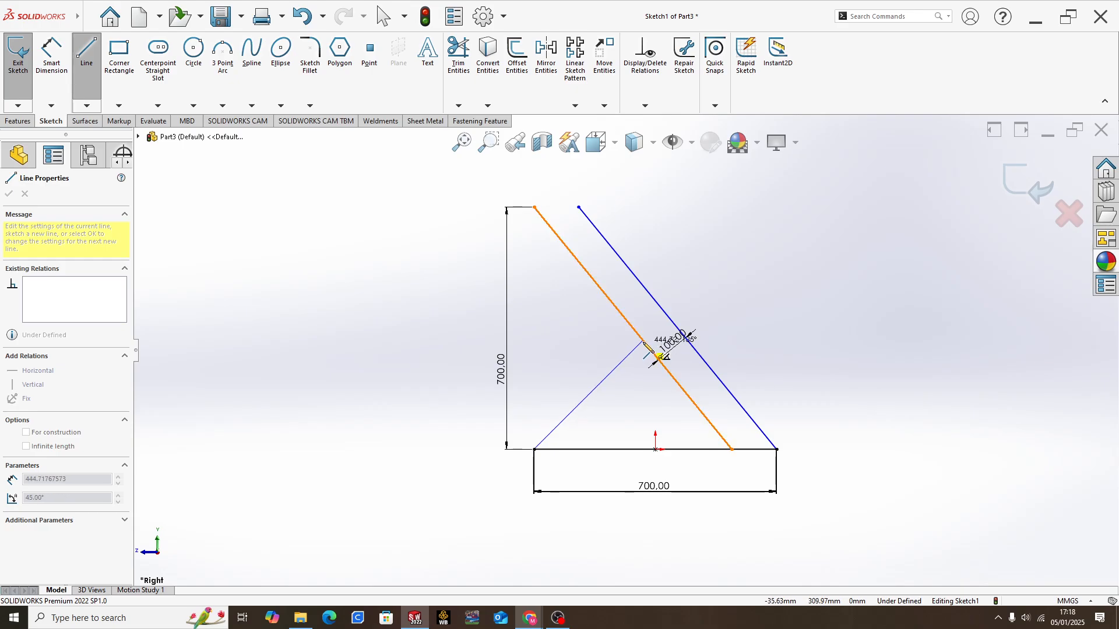
pyautogui.click(644, 341)
pyautogui.press('Escape')
# - Dimension the angle between the brace line and the base line as 35°
pyautogui.press('d')
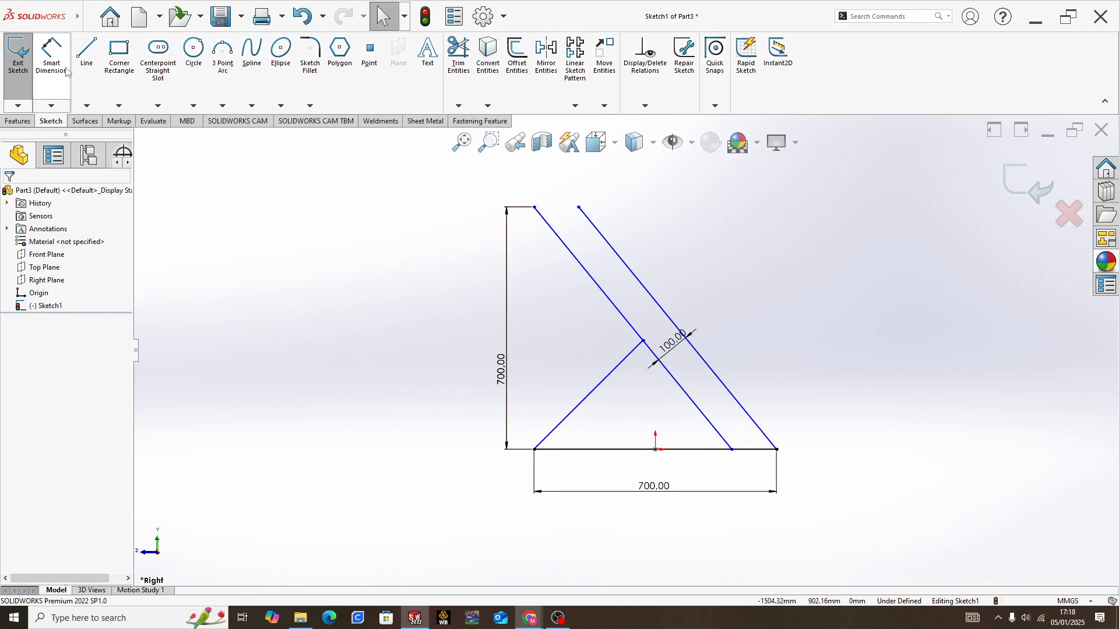
pyautogui.click(590, 394)
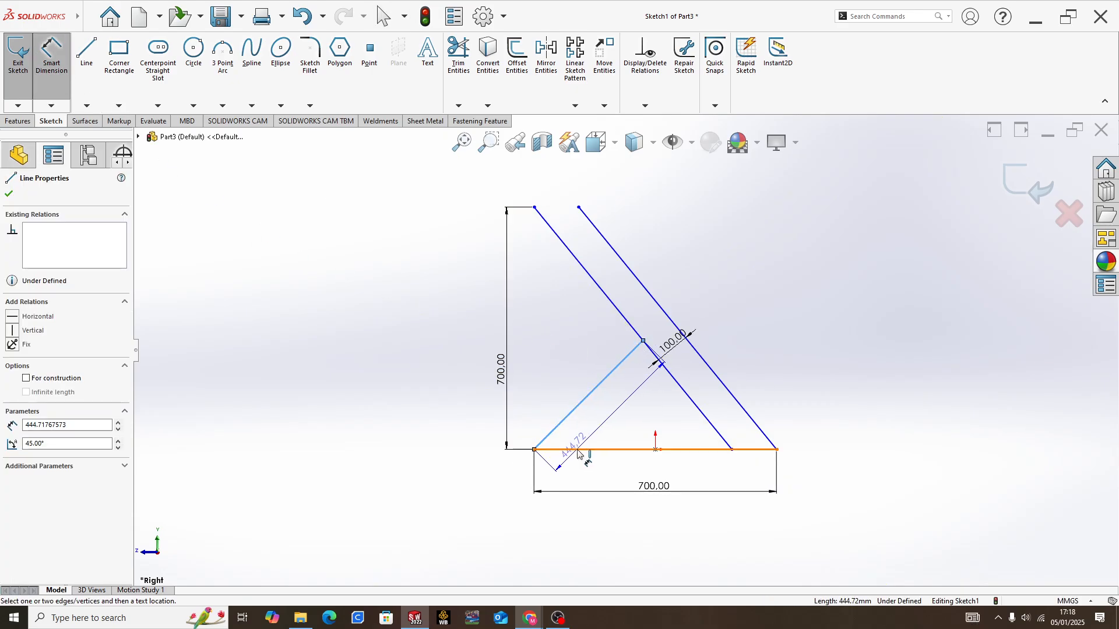
pyautogui.click(589, 449)
pyautogui.click(595, 438)
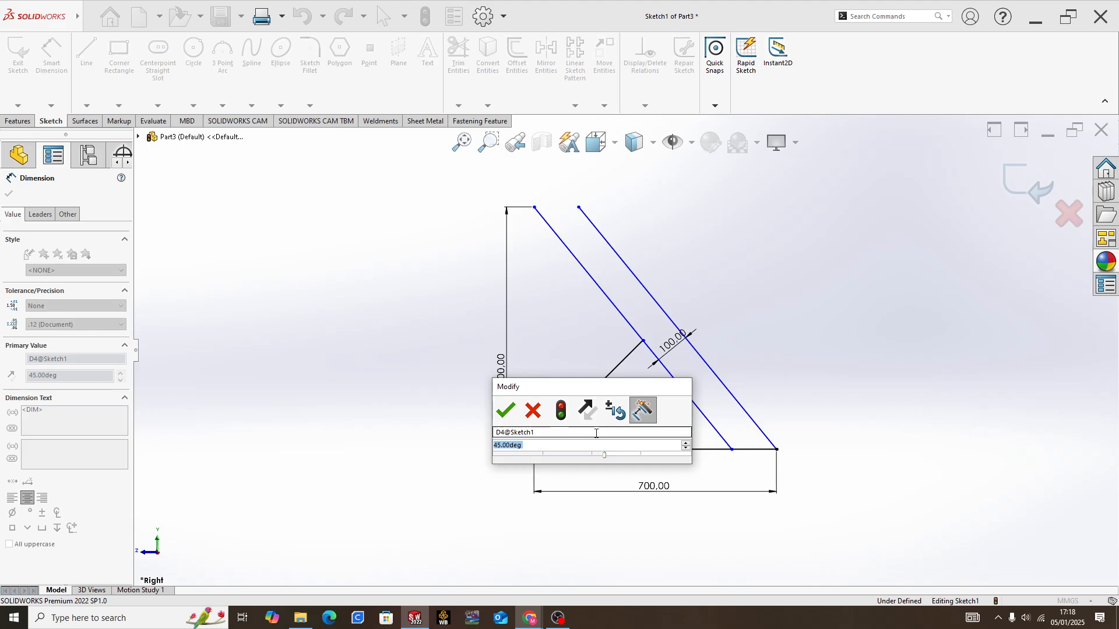
pyautogui.write('35')
pyautogui.press('Return')
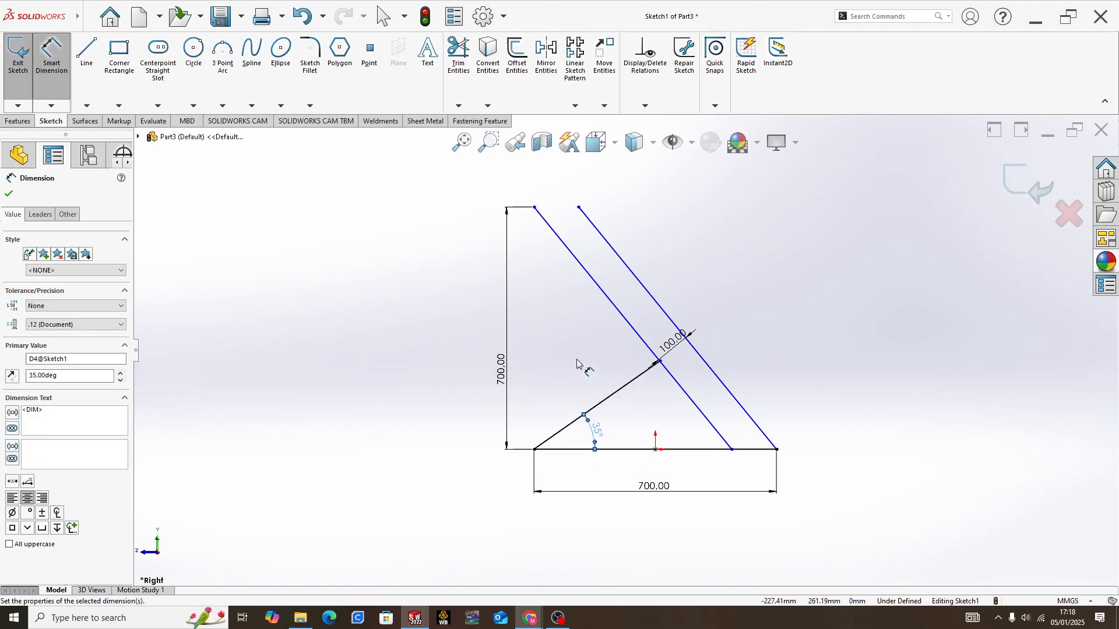
# - Dimension the lower brace line's length as 450 mm
pyautogui.click(584, 414)
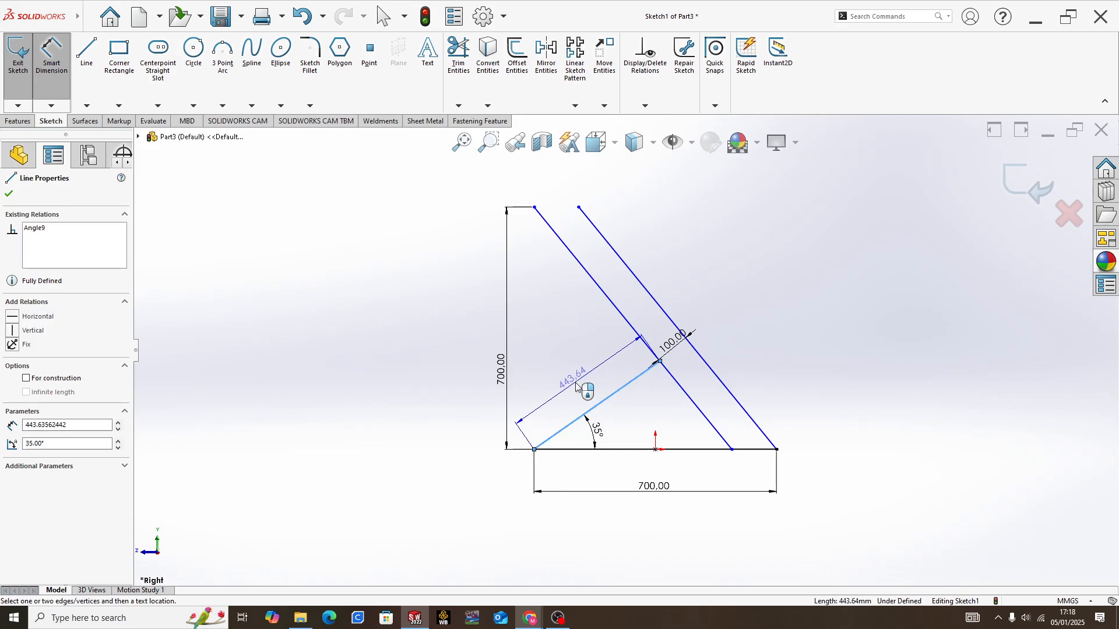
pyautogui.click(576, 386)
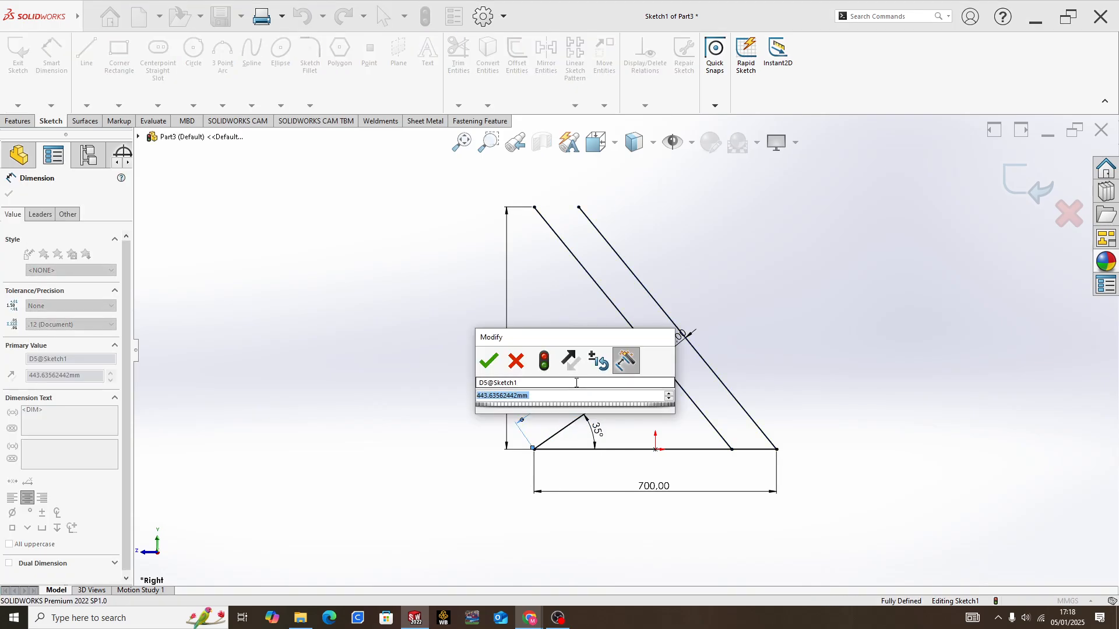
pyautogui.write('450')
pyautogui.press('Return')
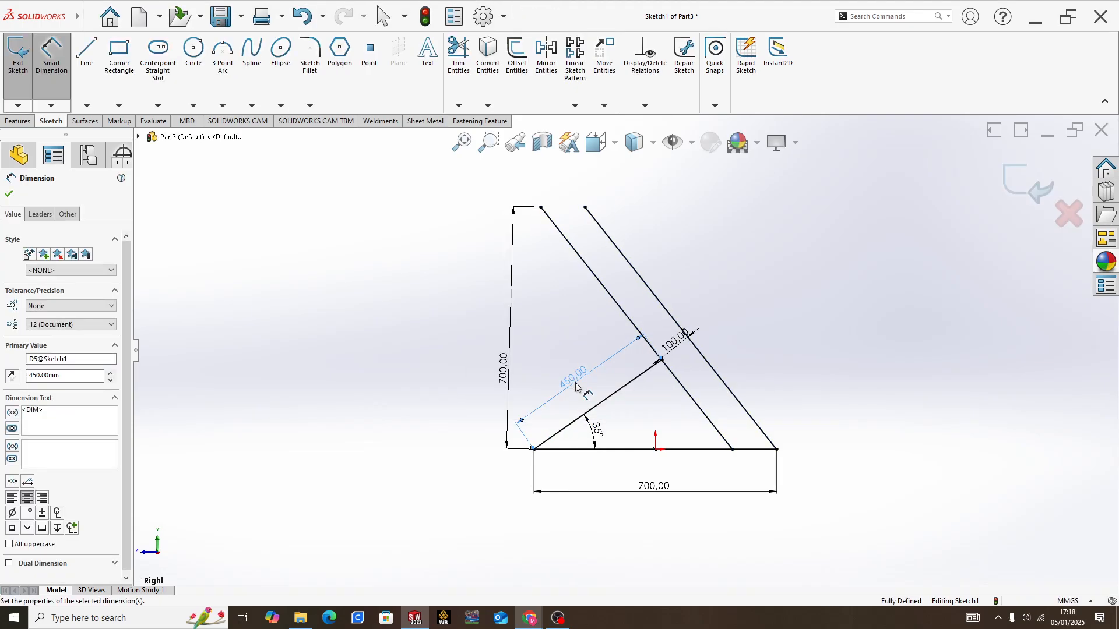
# - Draw a horizontal line about 680 mm long from the inner slanted line's upper end, continuing into a brace about 437 mm long to the outer line
pyautogui.press('l')
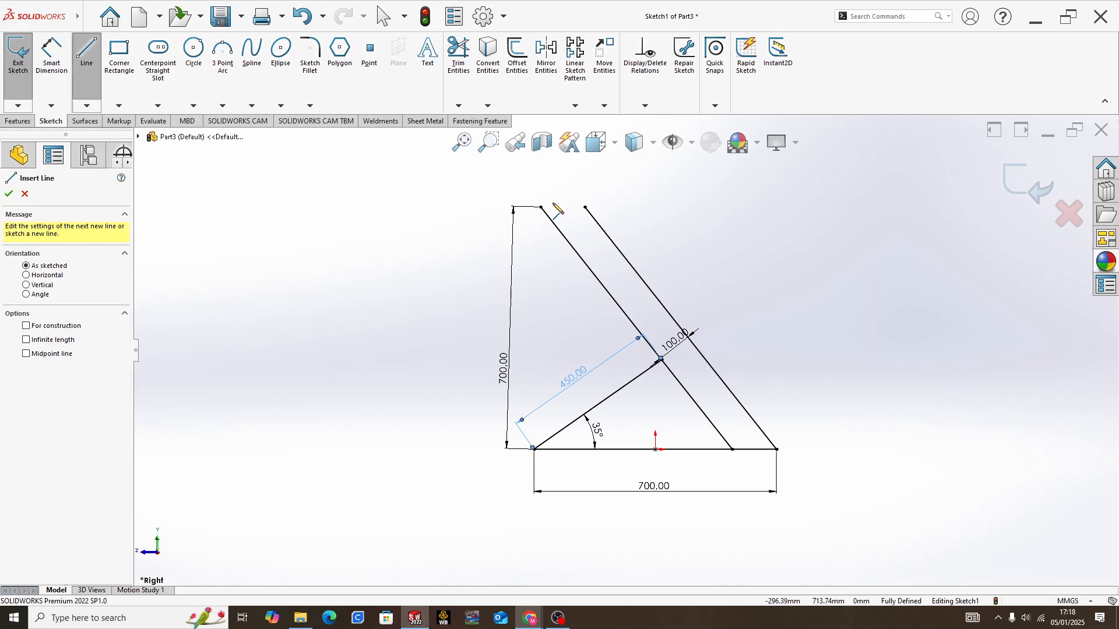
pyautogui.click(540, 207)
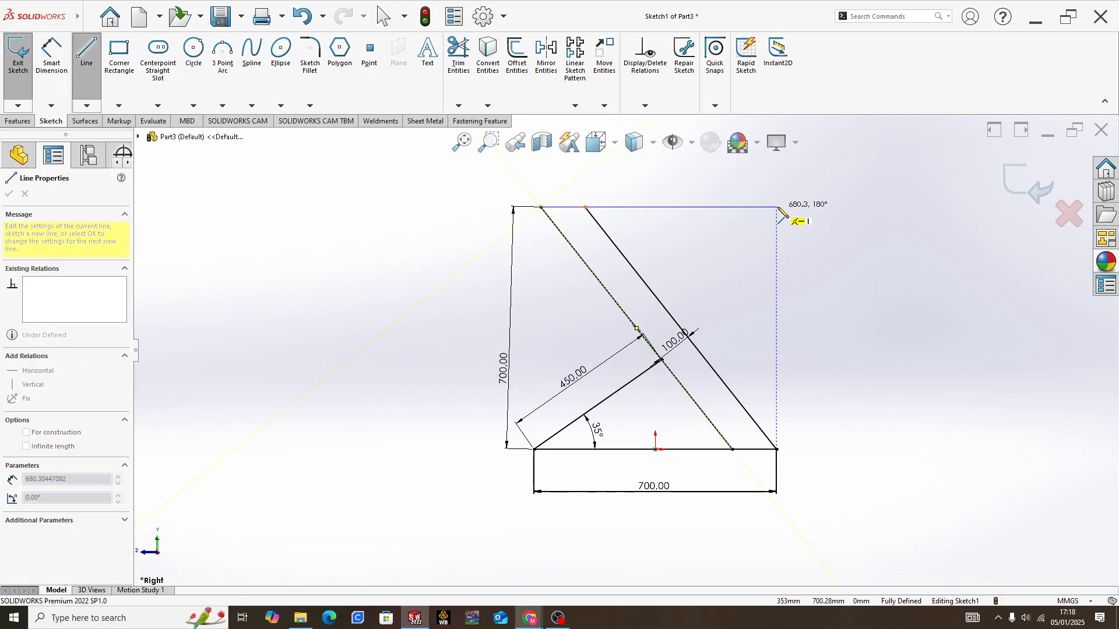
pyautogui.click(776, 207)
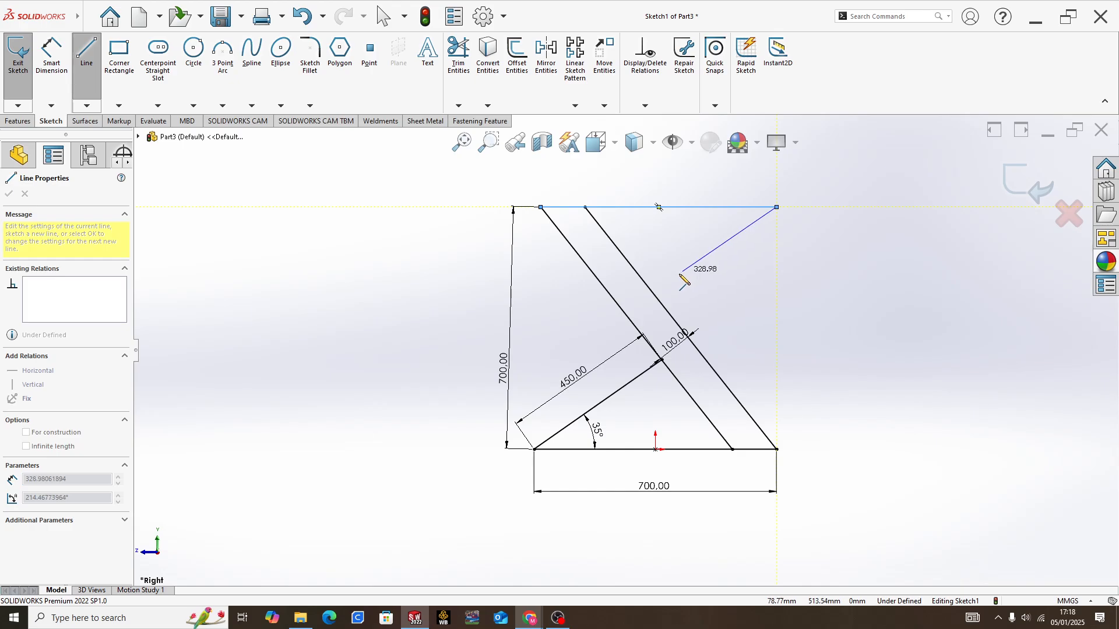
pyautogui.click(648, 285)
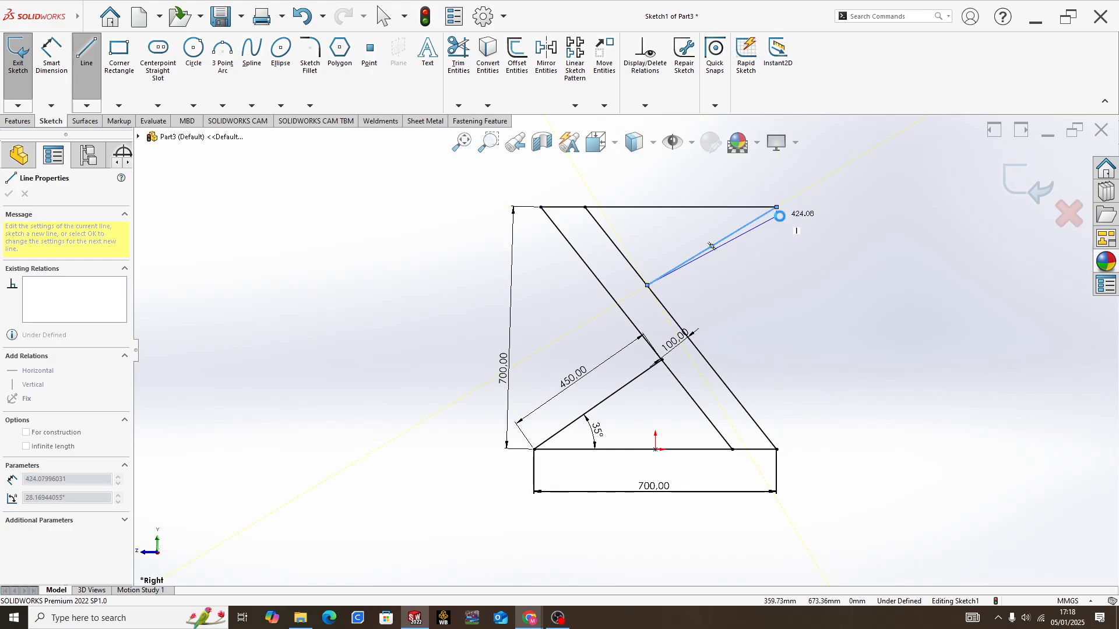
pyautogui.press('Escape')
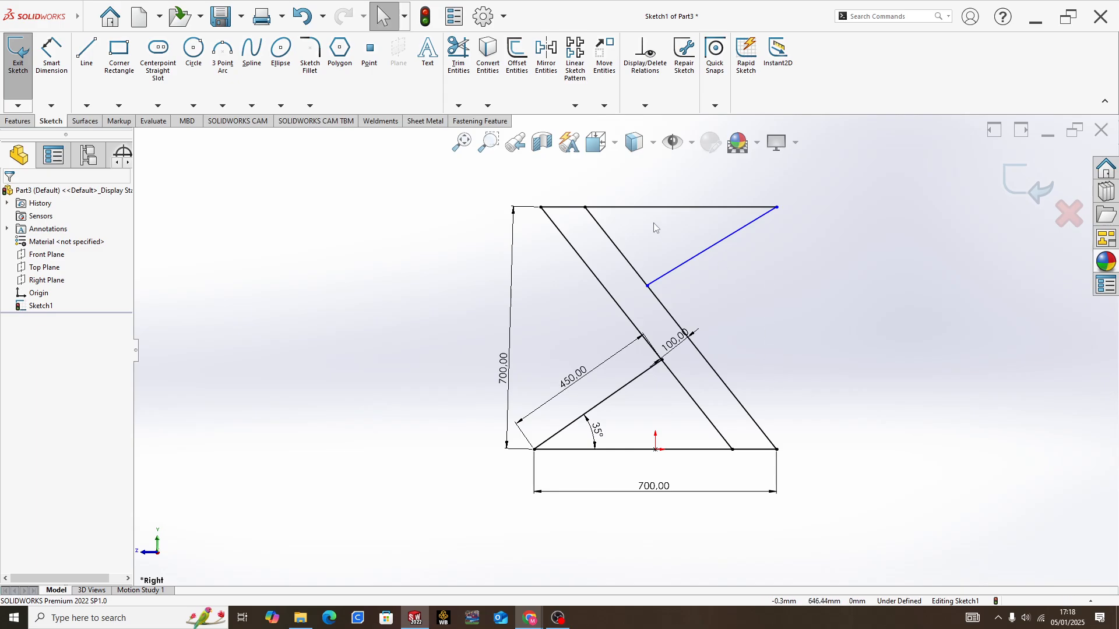
# - Dimension the upper brace line's length as 450 mm
pyautogui.click(51, 56)
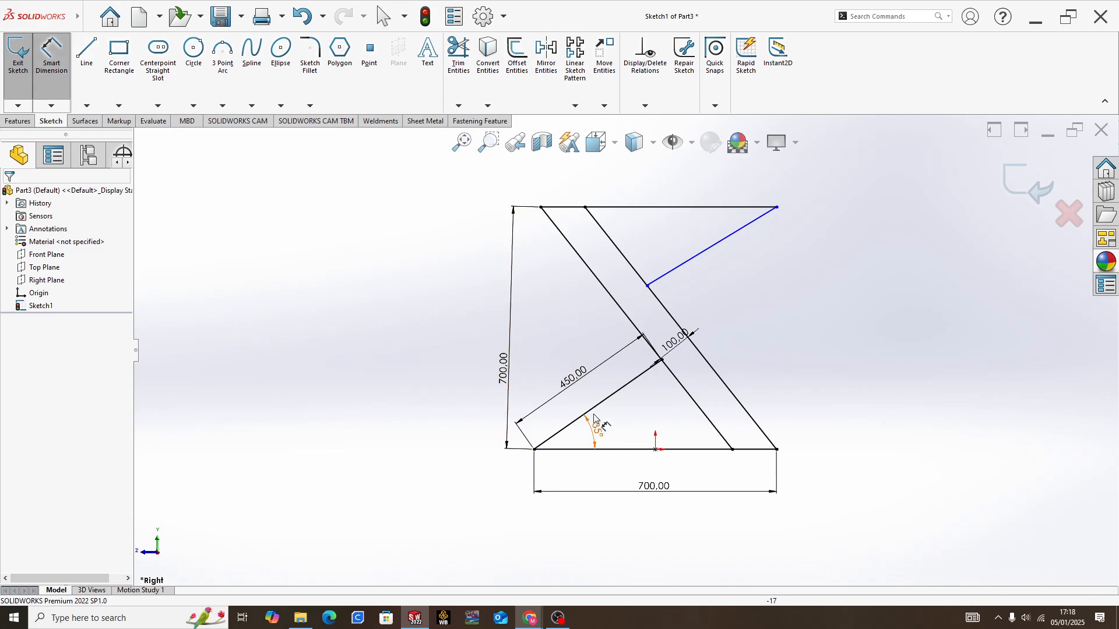
pyautogui.click(676, 268)
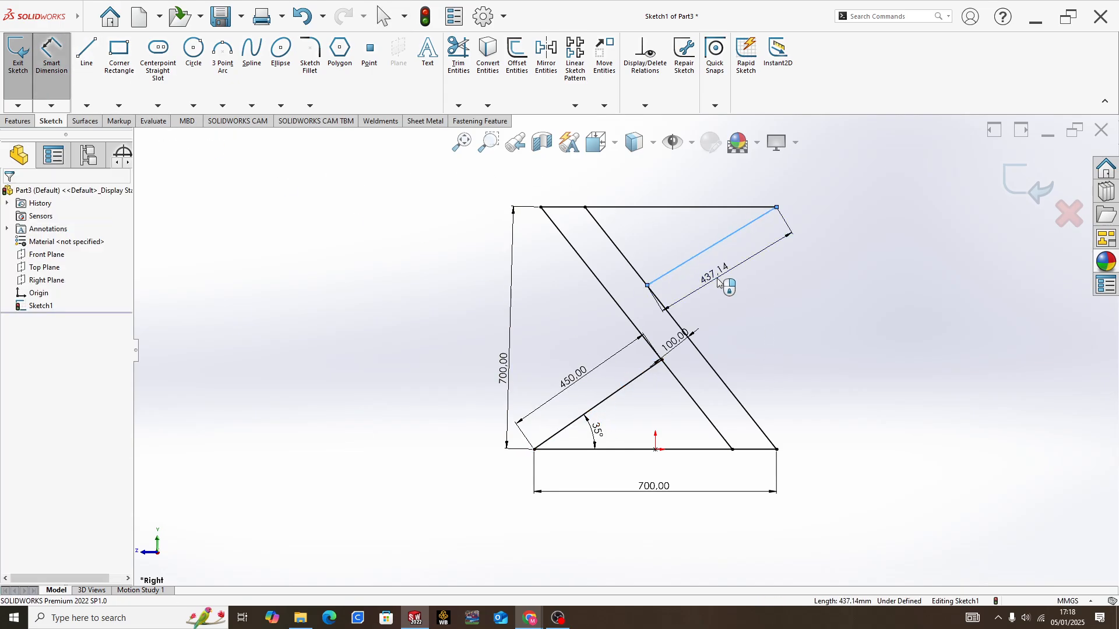
pyautogui.click(719, 282)
pyautogui.write('450')
pyautogui.press('Return')
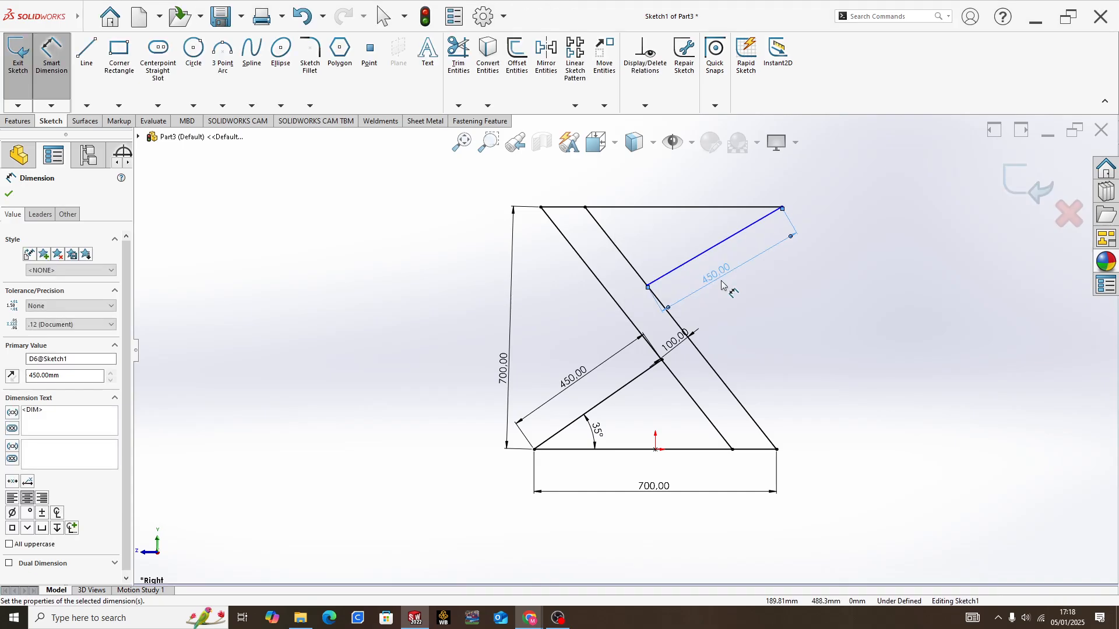
# - Dimension the angle between the horizontal top line and the upper brace as 35°
pyautogui.click(732, 208)
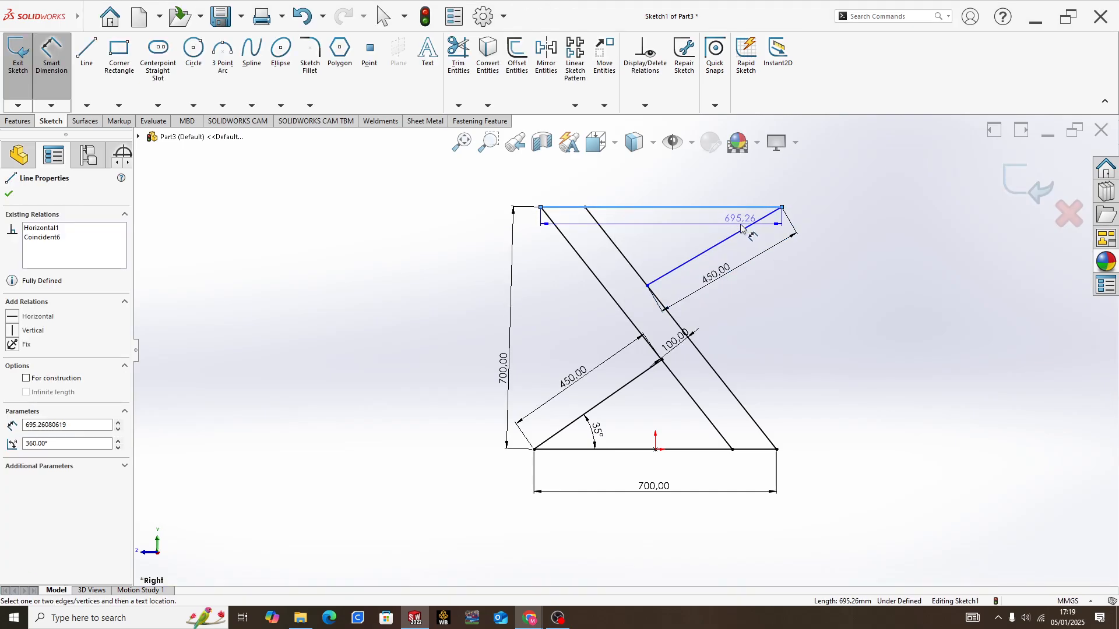
pyautogui.click(736, 234)
pyautogui.click(739, 234)
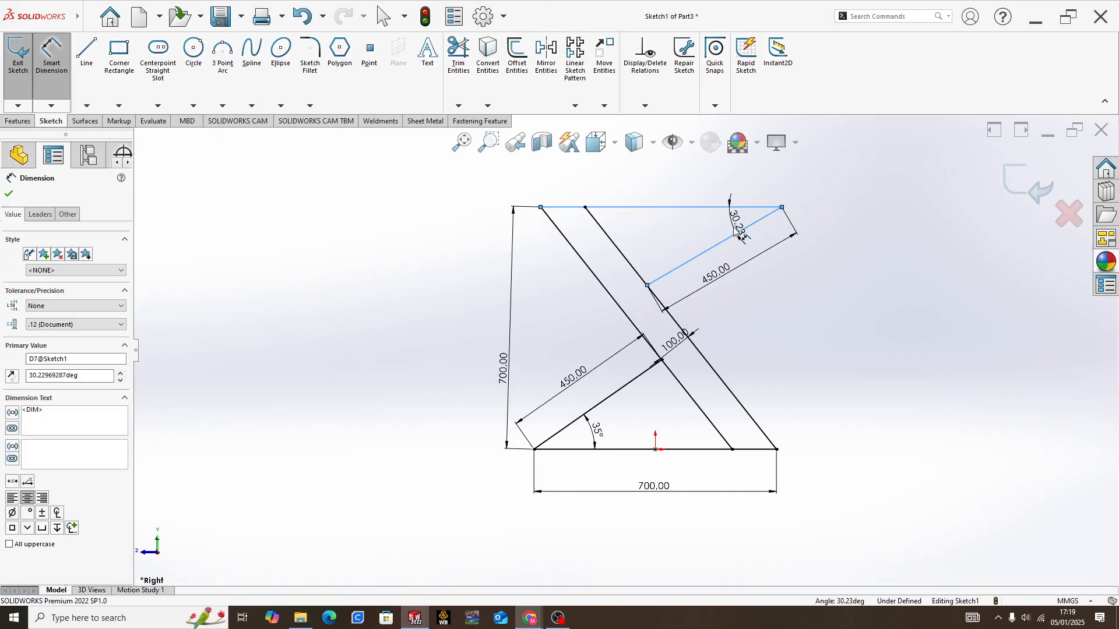
pyautogui.write('35')
pyautogui.press('Return')
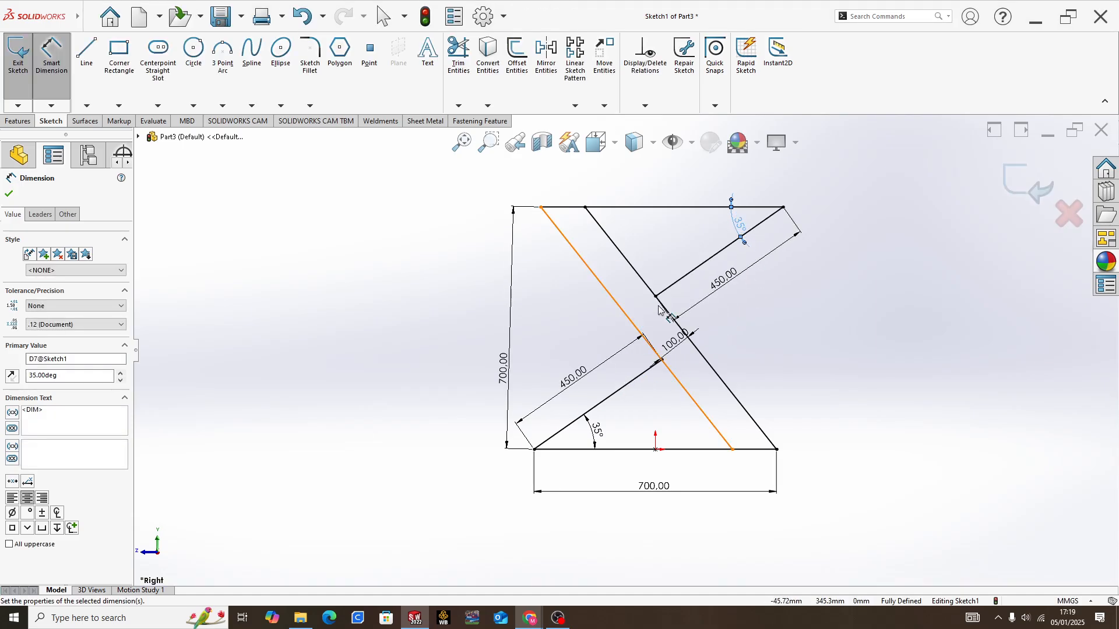
pyautogui.press('Escape')
# - Finish dimensioning and exit the frame layout sketch, keeping its changes
pyautogui.moveTo(669, 351); pyautogui.dragTo(664, 374, button='middle')
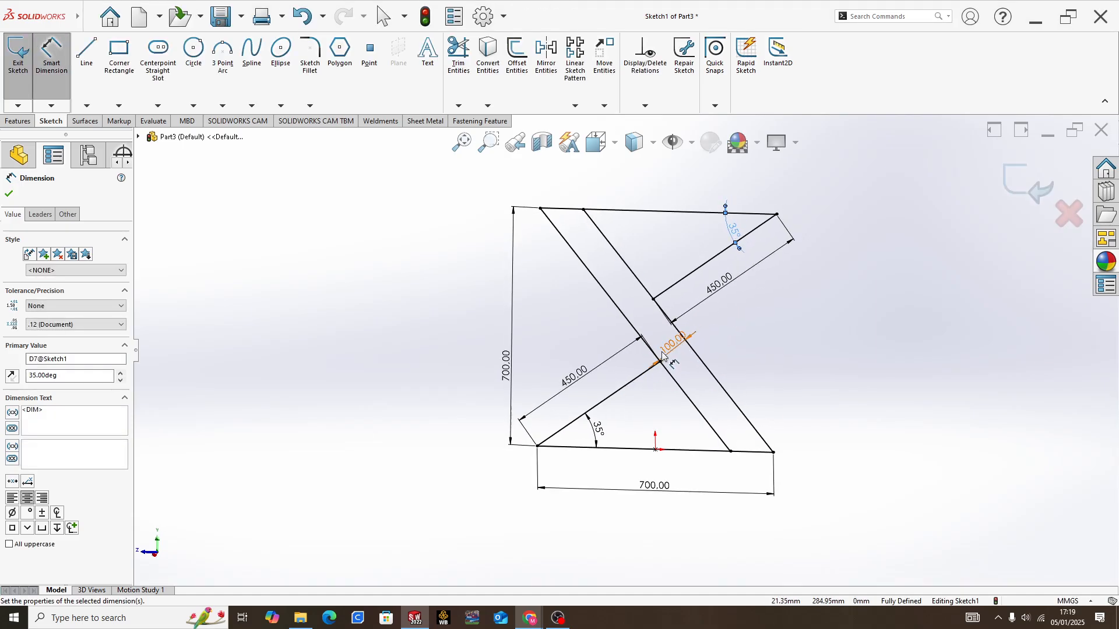
pyautogui.press('Escape')
pyautogui.moveTo(725, 306)
pyautogui.mouseDown(button='middle')
pyautogui.moveTo(667, 392)
pyautogui.moveTo(677, 375)
pyautogui.moveTo(655, 360)
pyautogui.mouseUp(button='middle')
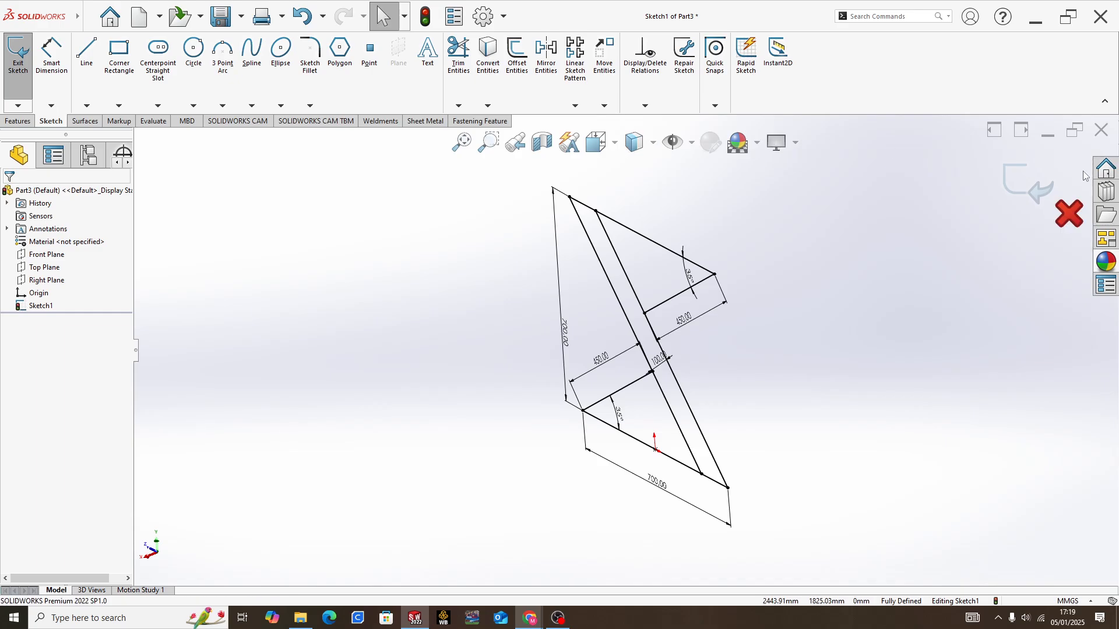
pyautogui.click(1027, 185)
# - Create a reference plane offset 1200 mm from the Right Plane, with the offset direction flipped
pyautogui.moveTo(732, 278)
pyautogui.mouseDown(button='middle')
pyautogui.moveTo(725, 302)
pyautogui.moveTo(736, 288)
pyautogui.mouseUp(button='middle')
pyautogui.click(26, 125)
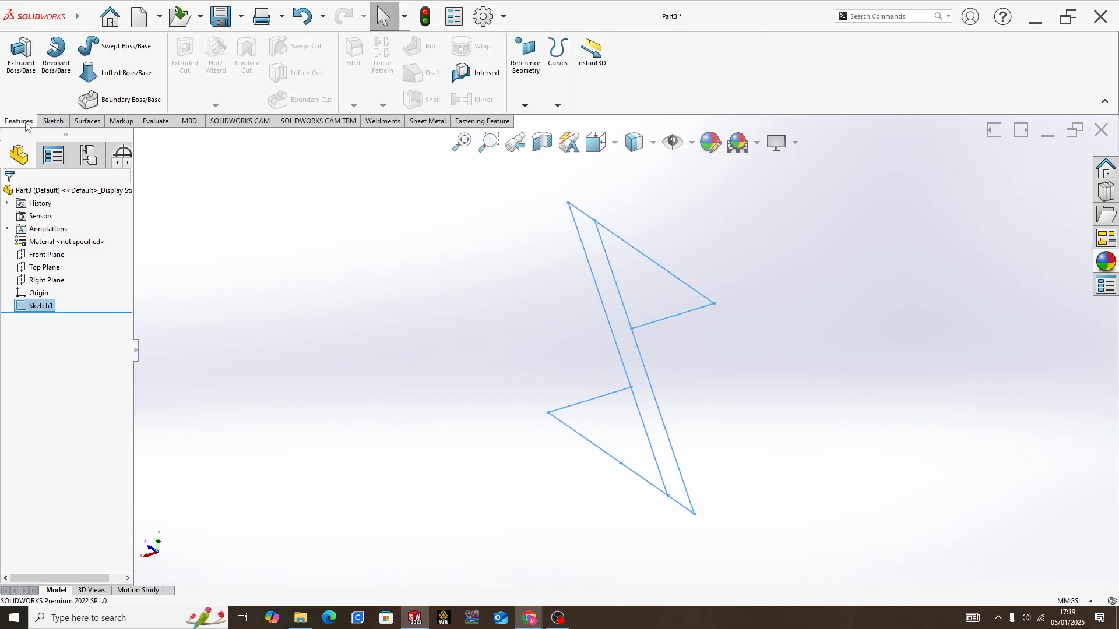
pyautogui.click(525, 105)
pyautogui.click(537, 121)
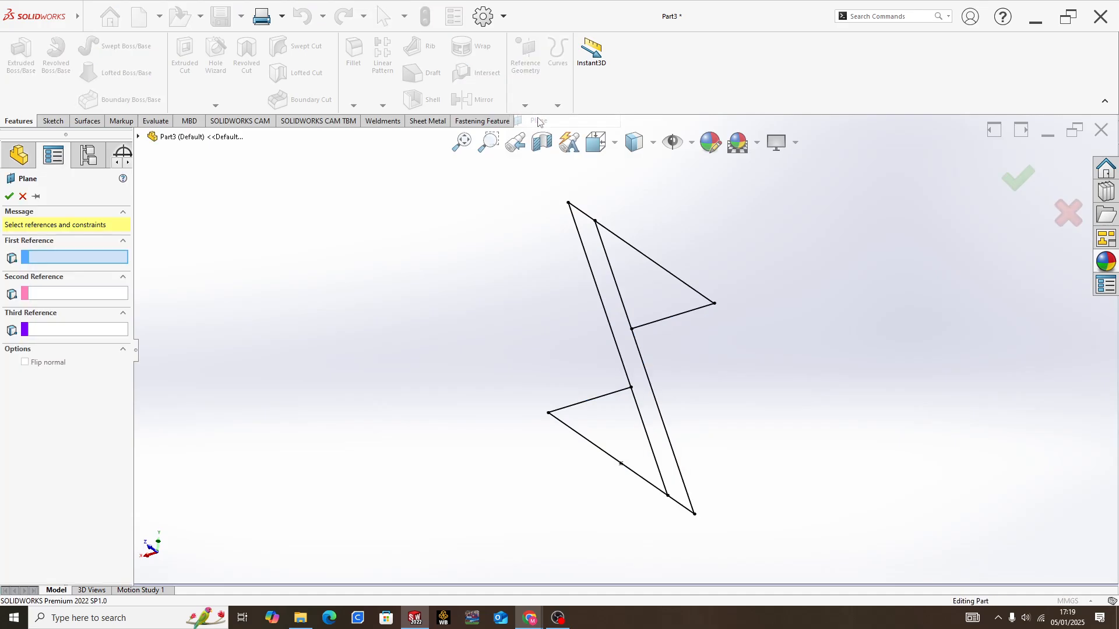
pyautogui.moveTo(636, 215); pyautogui.dragTo(621, 237, button='middle')
pyautogui.scroll(-3, 182, 231)
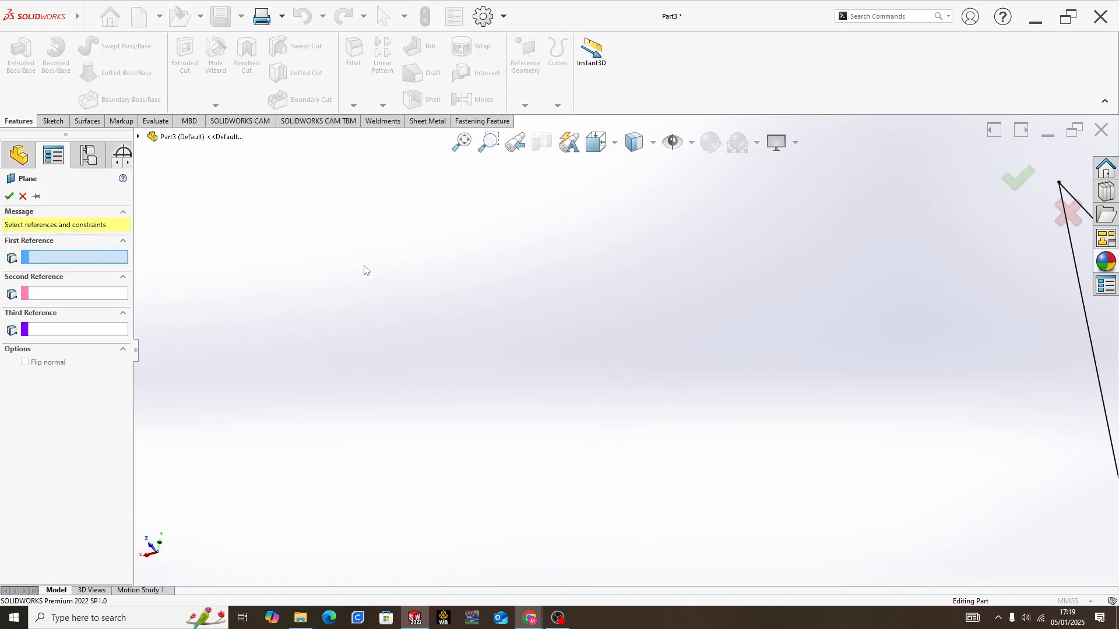
pyautogui.press('f')
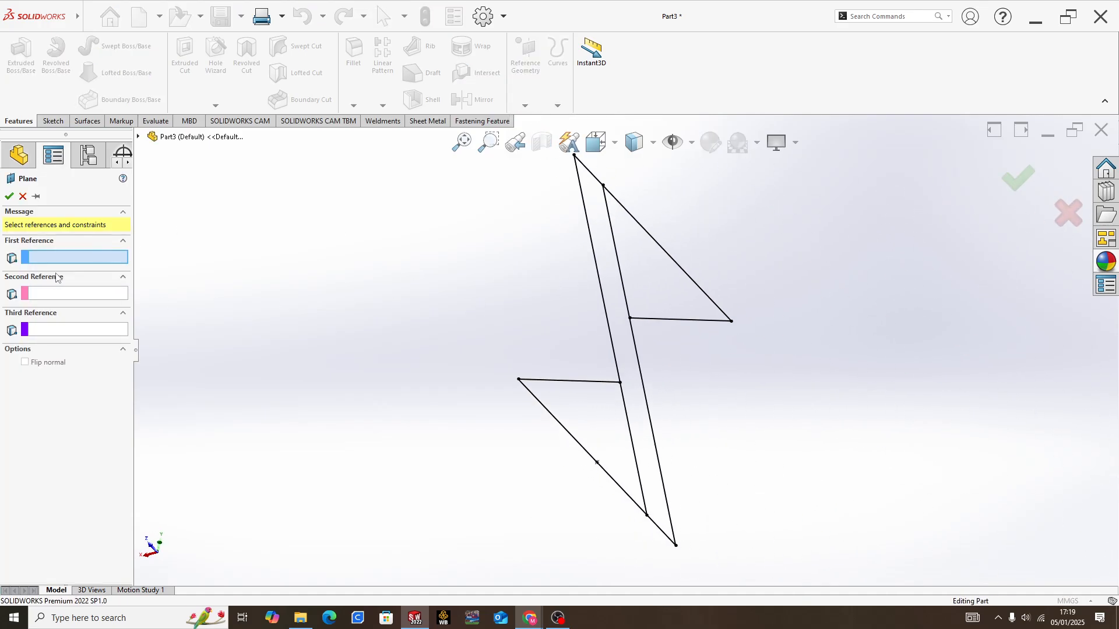
pyautogui.click(139, 136)
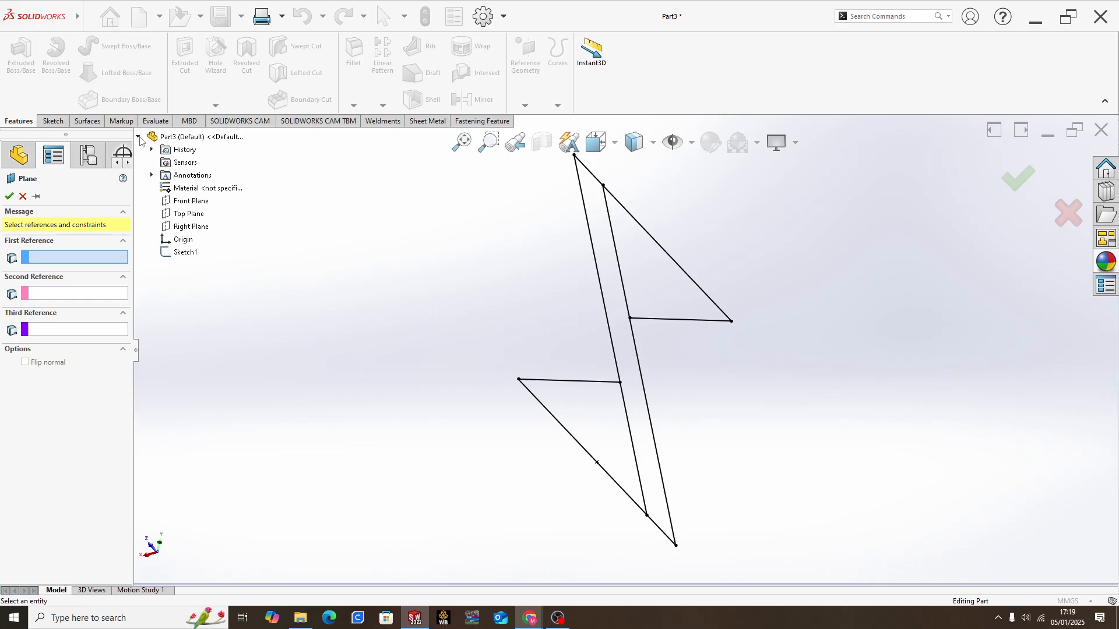
pyautogui.click(190, 226)
pyautogui.moveTo(397, 257); pyautogui.dragTo(385, 262, button='middle')
pyautogui.scroll(3, 386, 263)
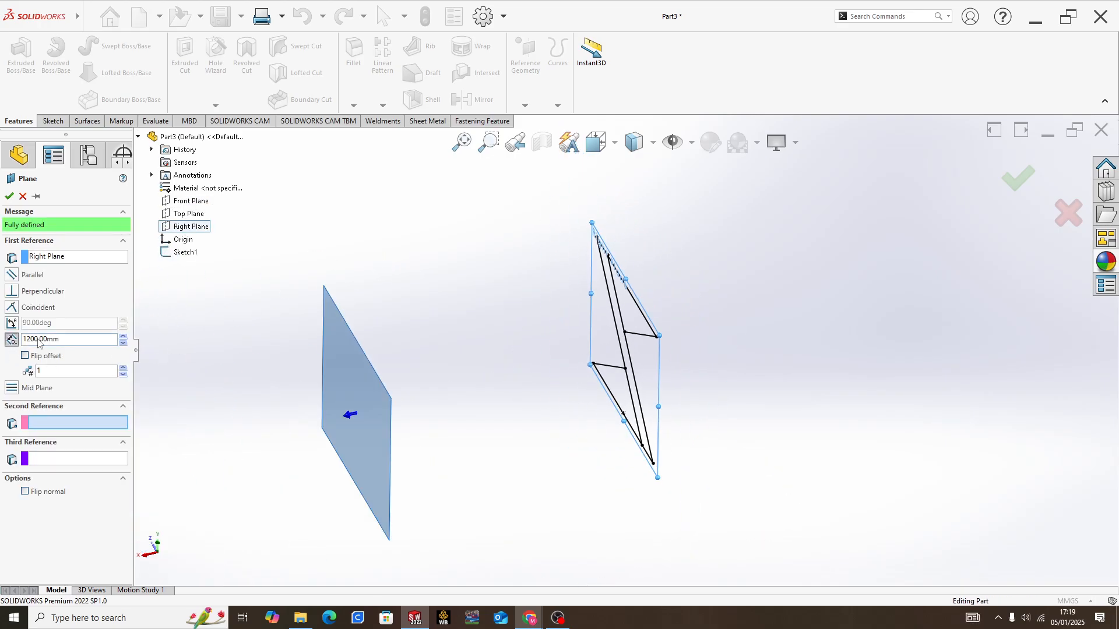
pyautogui.click(26, 356)
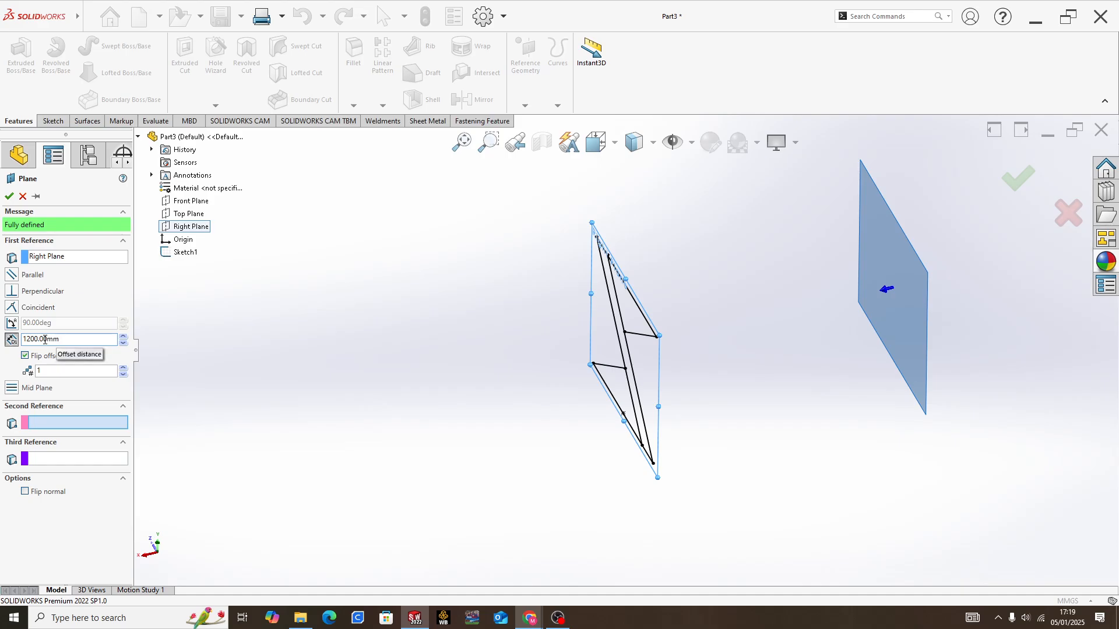
pyautogui.click(9, 196)
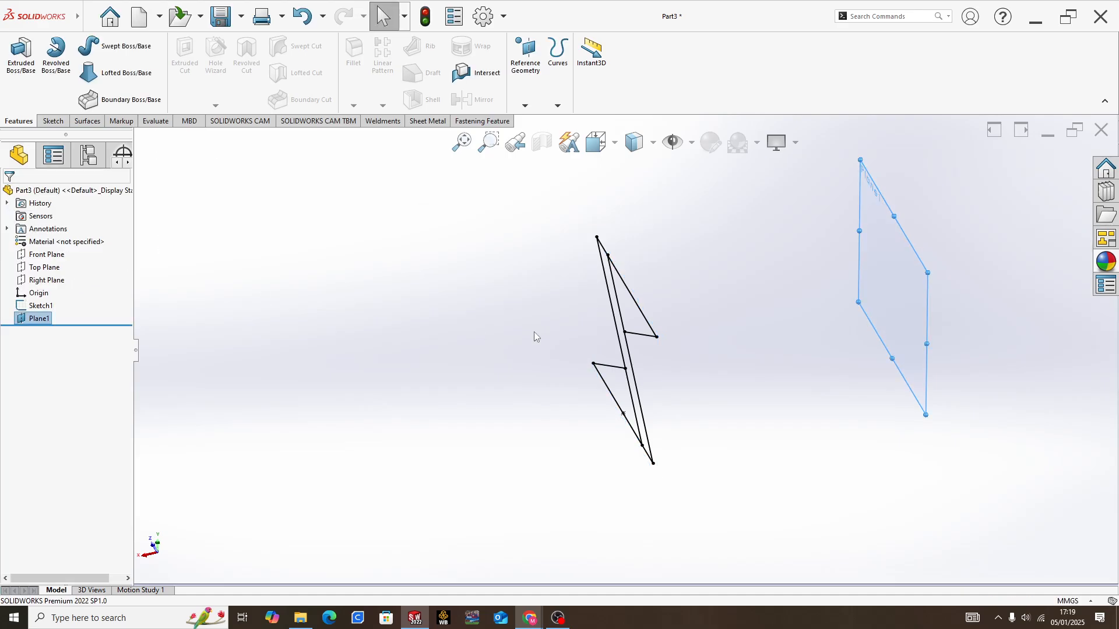
# - Start a new sketch on the offset reference plane
pyautogui.moveTo(532, 332)
pyautogui.mouseDown(button='middle')
pyautogui.moveTo(787, 314)
pyautogui.moveTo(807, 351)
pyautogui.moveTo(769, 342)
pyautogui.mouseUp(button='middle')
pyautogui.rightClick(768, 341)
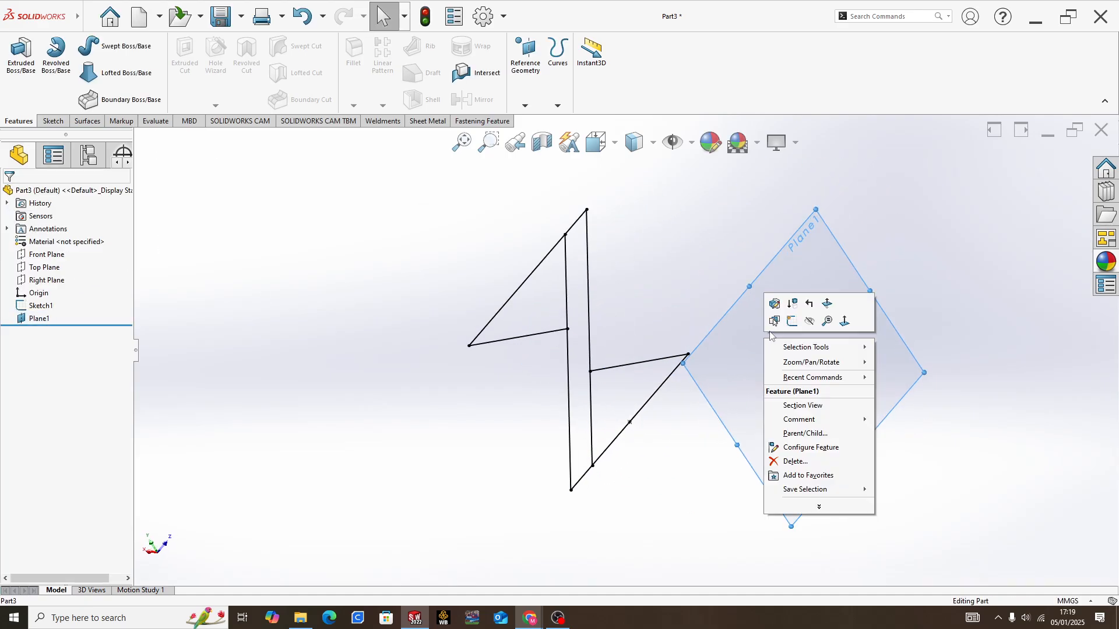
pyautogui.click(787, 318)
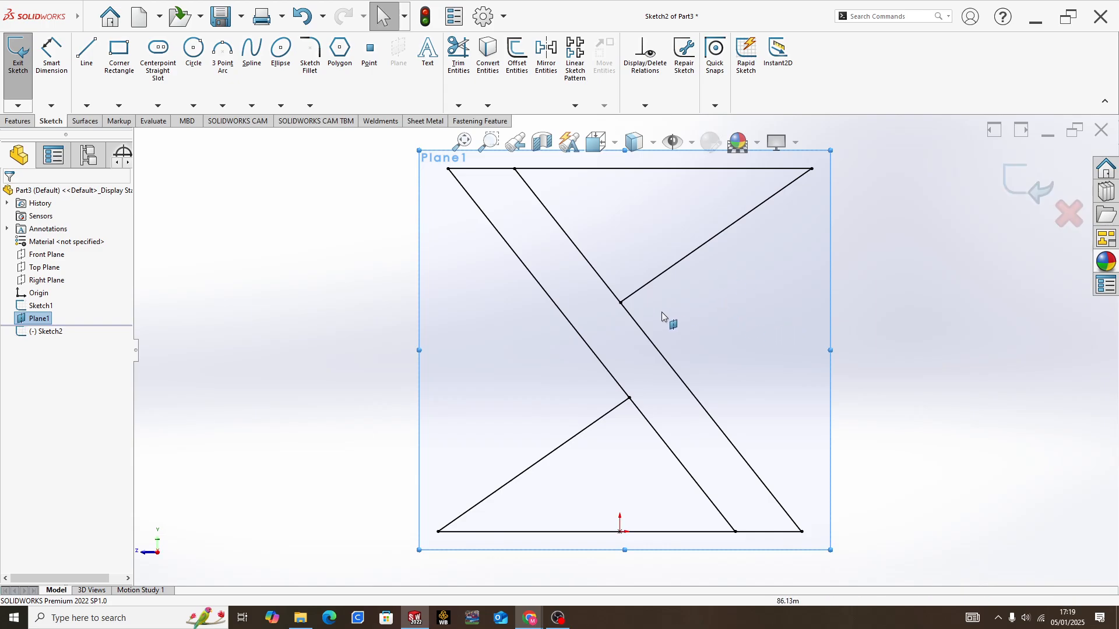
# - Convert all of Sketch1's entities into the open sketch on the offset plane
pyautogui.moveTo(607, 192)
pyautogui.mouseDown(button='middle')
pyautogui.moveTo(567, 189)
pyautogui.moveTo(621, 247)
pyautogui.moveTo(788, 325)
pyautogui.moveTo(637, 349)
pyautogui.mouseUp(button='middle')
pyautogui.press('space')
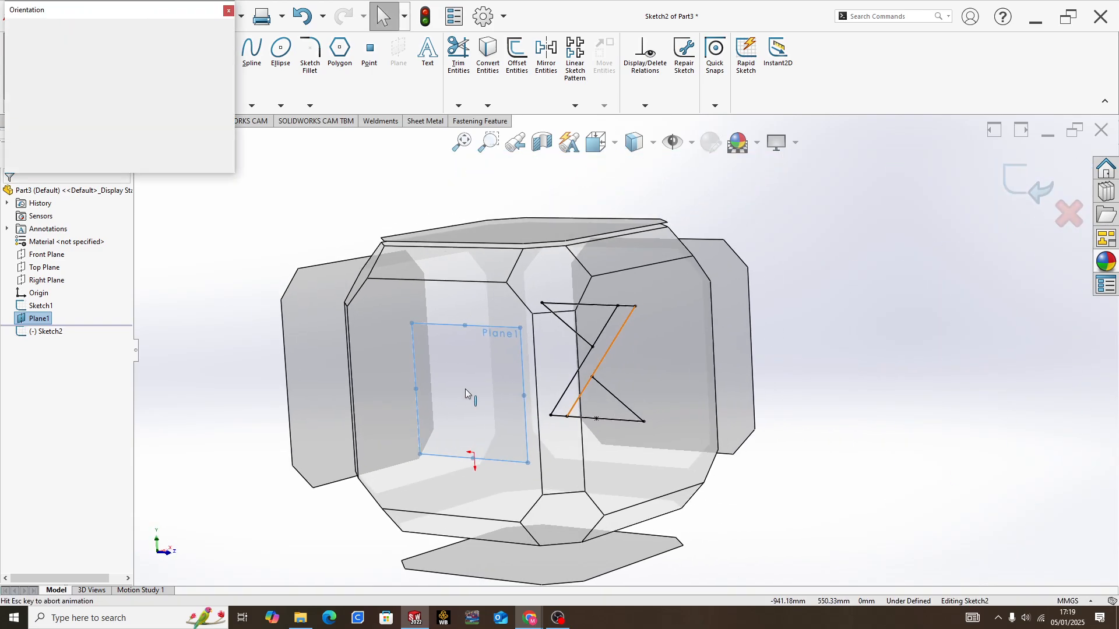
pyautogui.click(433, 392)
pyautogui.moveTo(727, 264); pyautogui.dragTo(719, 280, button='middle')
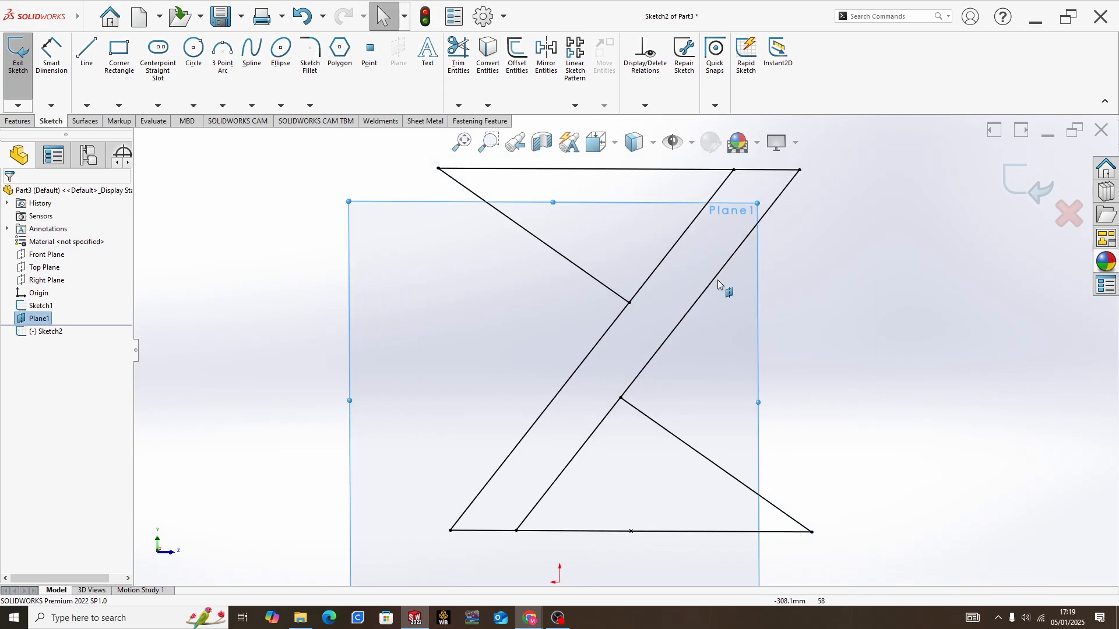
pyautogui.scroll(3, 588, 327)
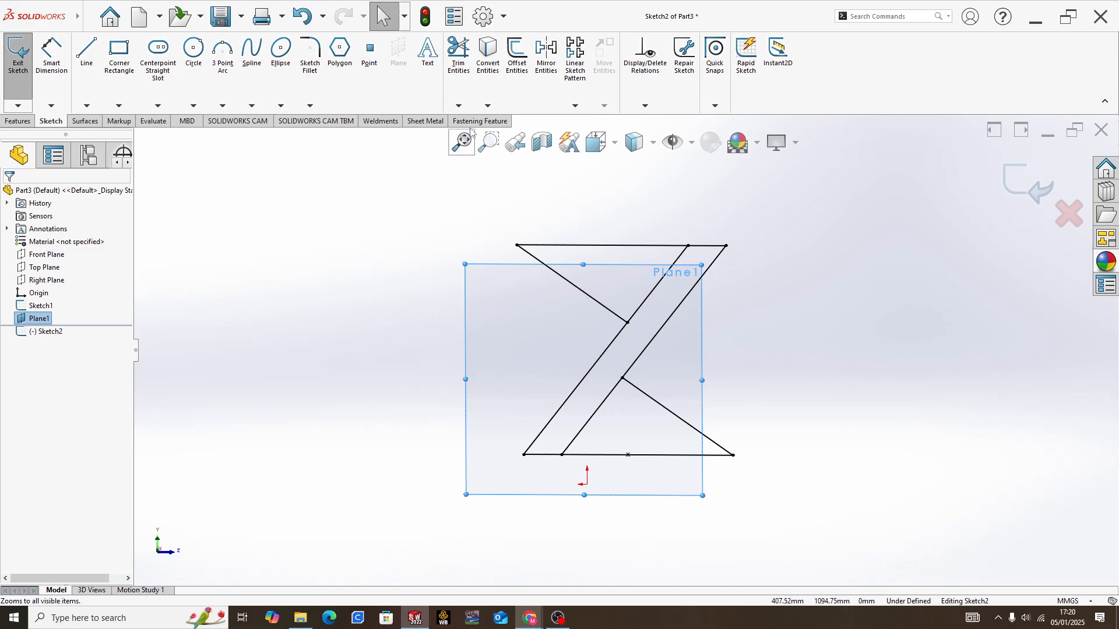
pyautogui.click(492, 87)
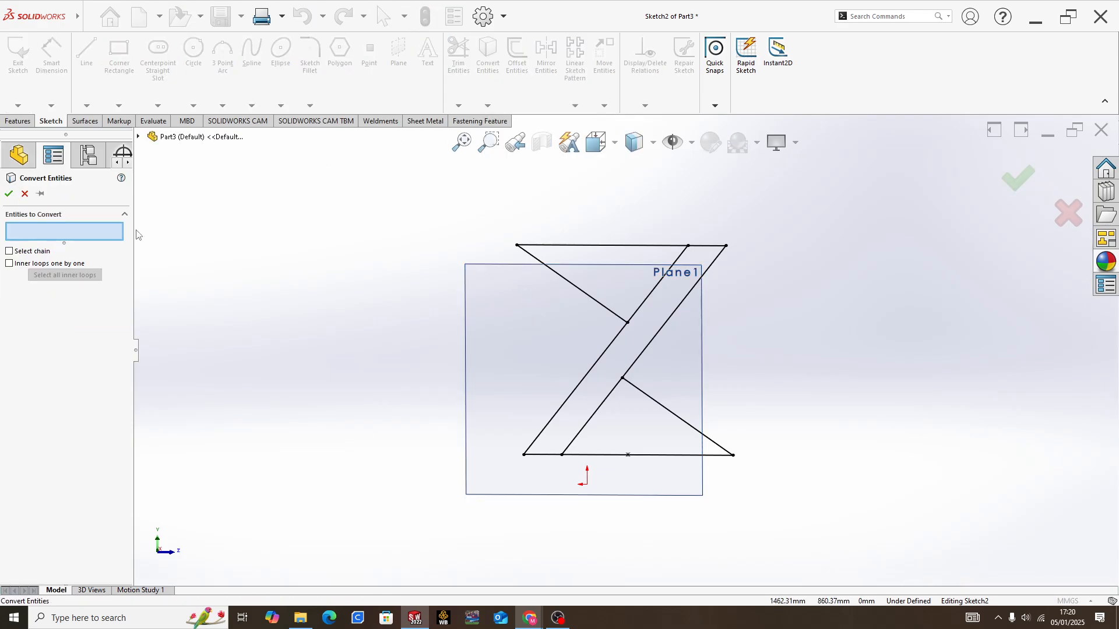
pyautogui.click(140, 137)
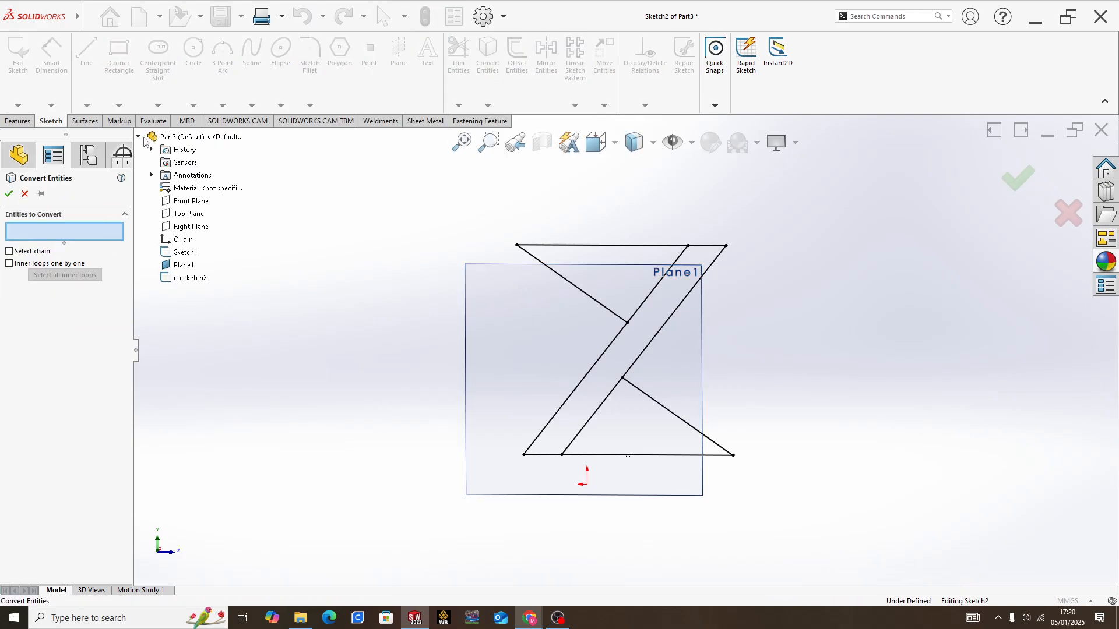
pyautogui.click(183, 253)
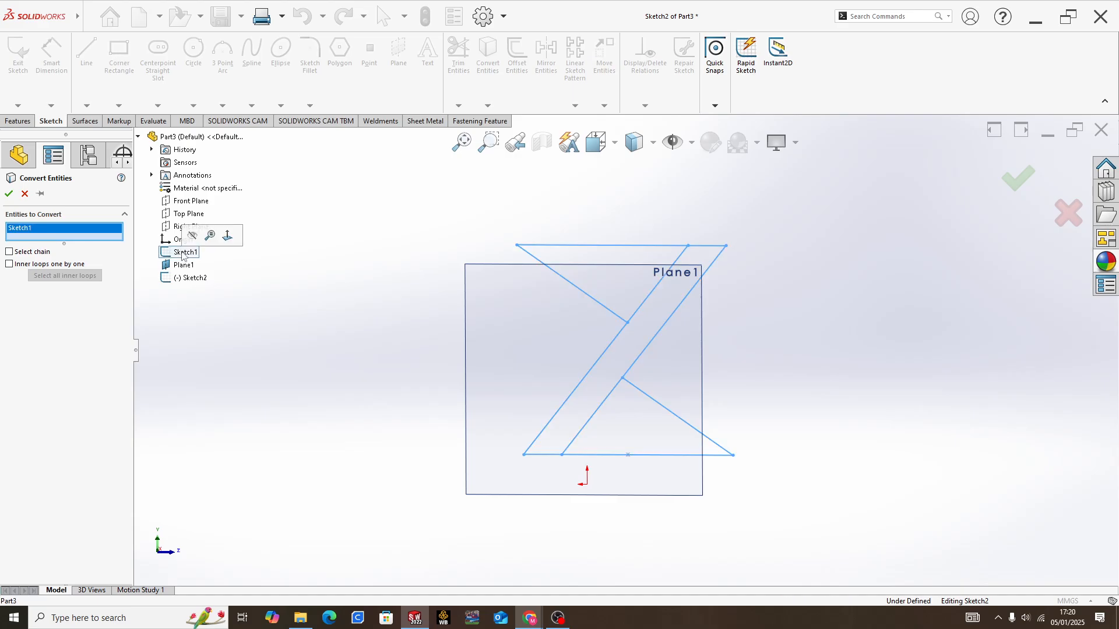
pyautogui.click(8, 194)
# - Exit the converted sketch on the offset plane, keeping its entities
pyautogui.moveTo(524, 265); pyautogui.dragTo(586, 279, button='middle')
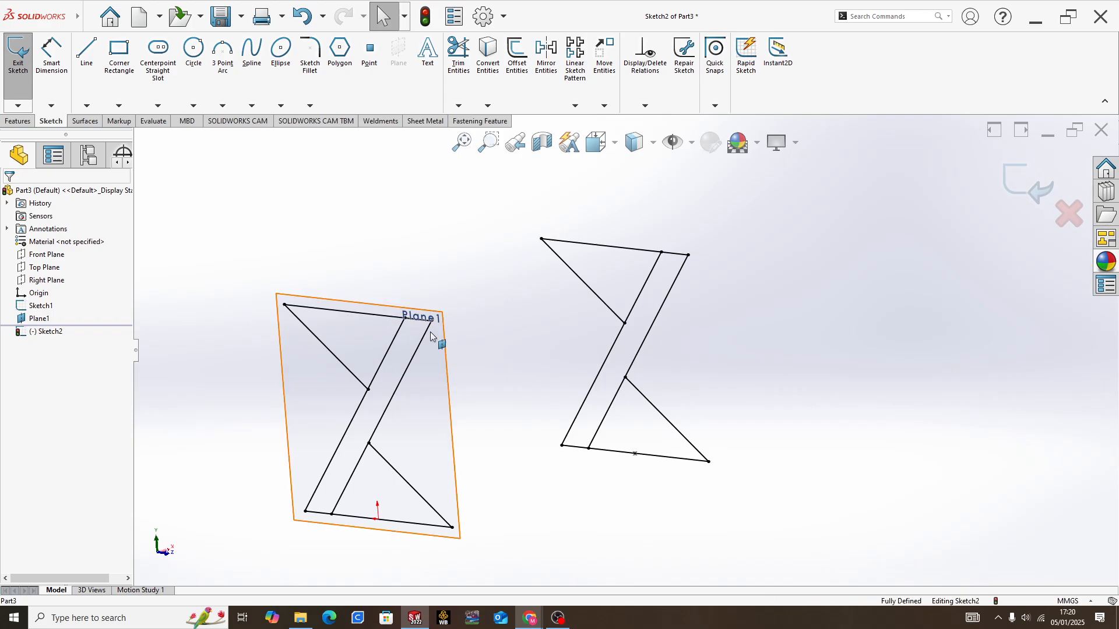
pyautogui.rightClick(438, 365)
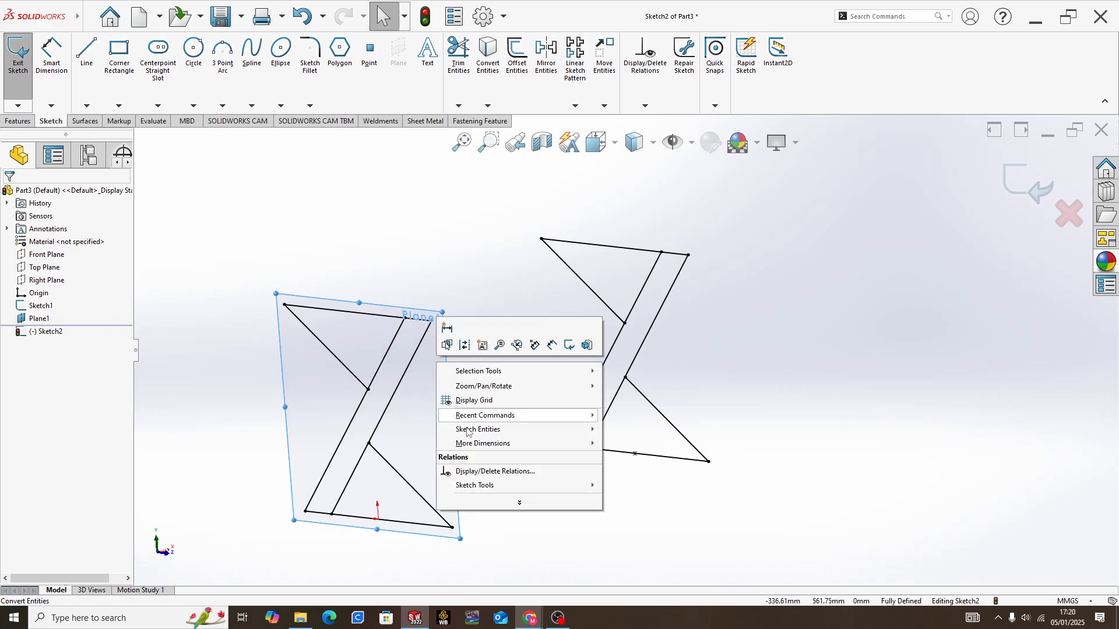
pyautogui.click(1042, 186)
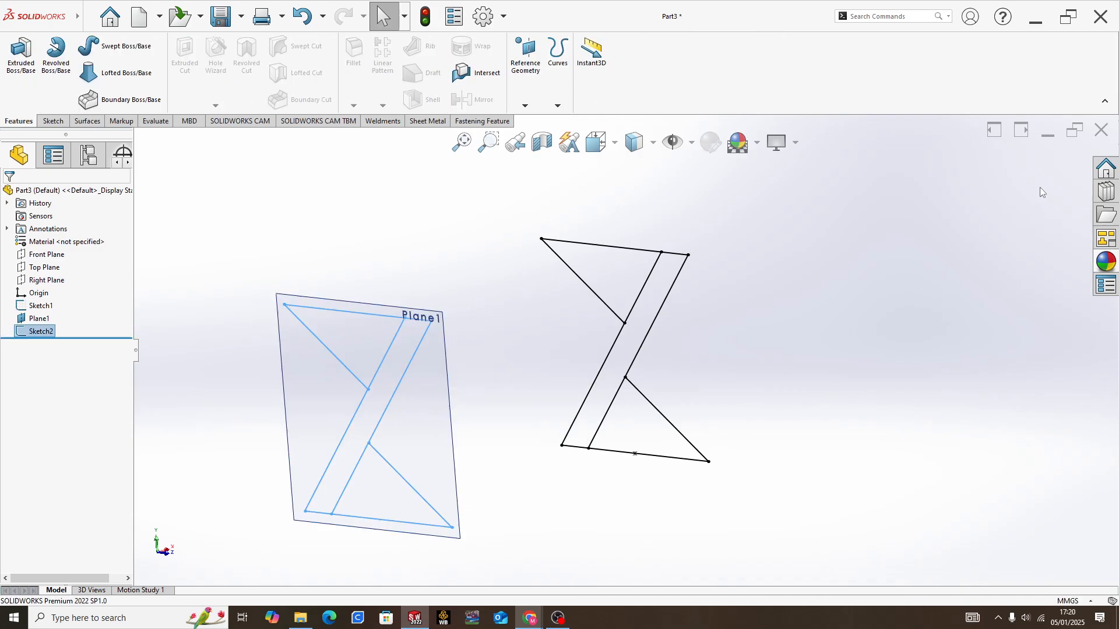
# - Hide the offset reference plane so only the two frame sketches are displayed
pyautogui.moveTo(504, 324)
pyautogui.mouseDown(button='middle')
pyautogui.moveTo(687, 312)
pyautogui.moveTo(629, 344)
pyautogui.mouseUp(button='middle')
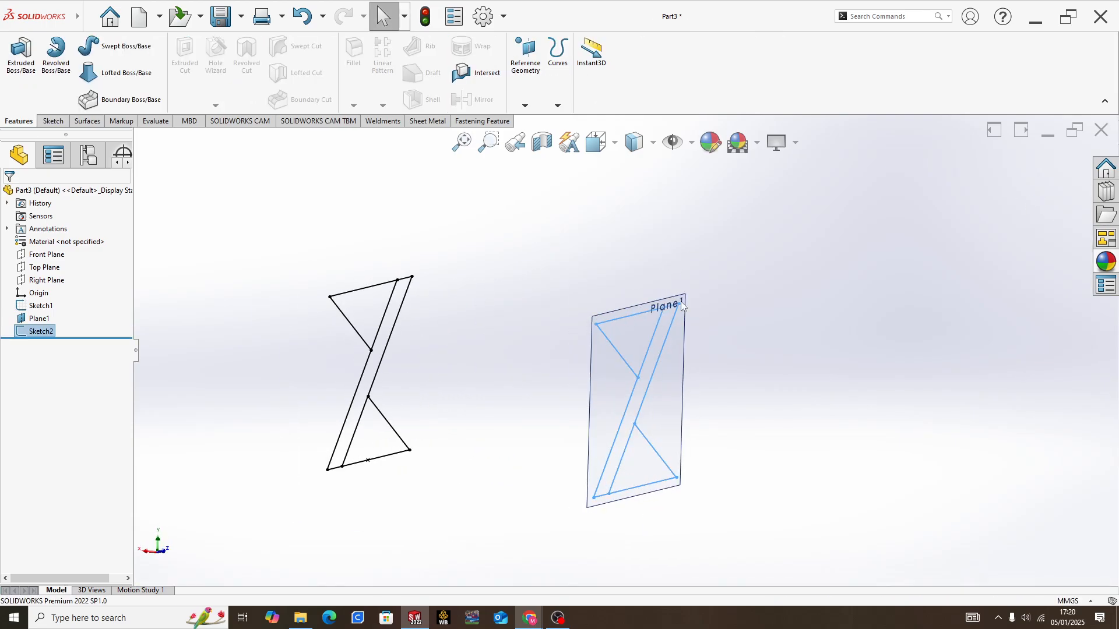
pyautogui.scroll(-4, 630, 344)
pyautogui.rightClick(637, 311)
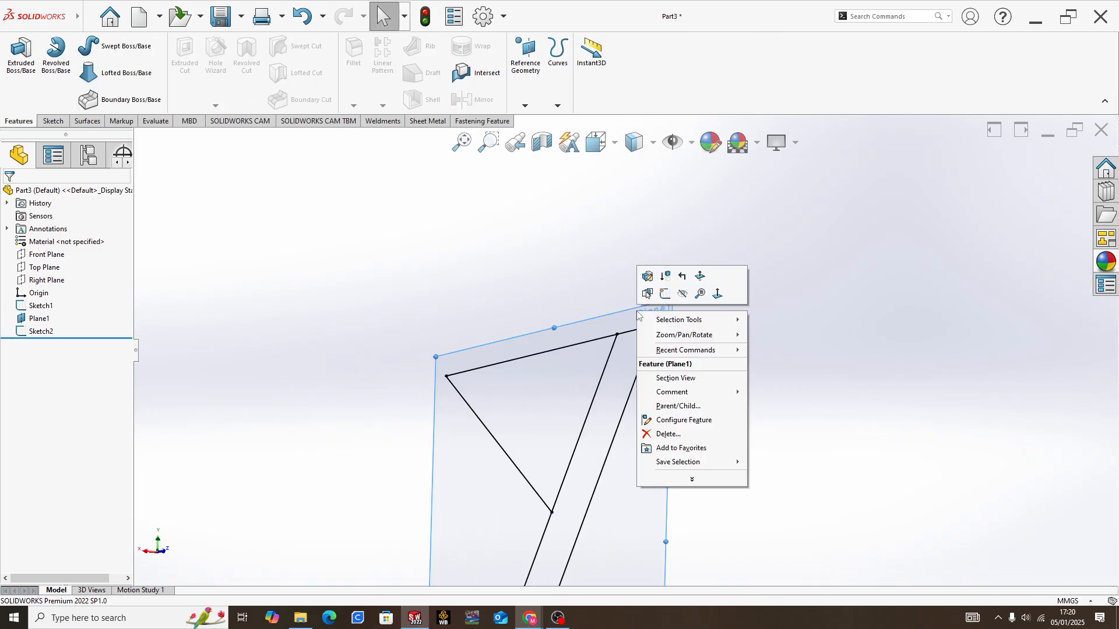
pyautogui.click(680, 296)
pyautogui.scroll(5, 567, 357)
pyautogui.moveTo(565, 355)
pyautogui.mouseDown(button='middle')
pyautogui.moveTo(565, 452)
pyautogui.moveTo(566, 386)
pyautogui.moveTo(646, 365)
pyautogui.moveTo(522, 359)
pyautogui.moveTo(569, 394)
pyautogui.moveTo(544, 337)
pyautogui.moveTo(524, 325)
pyautogui.moveTo(549, 330)
pyautogui.mouseUp(button='middle')
pyautogui.scroll(-4, 548, 330)
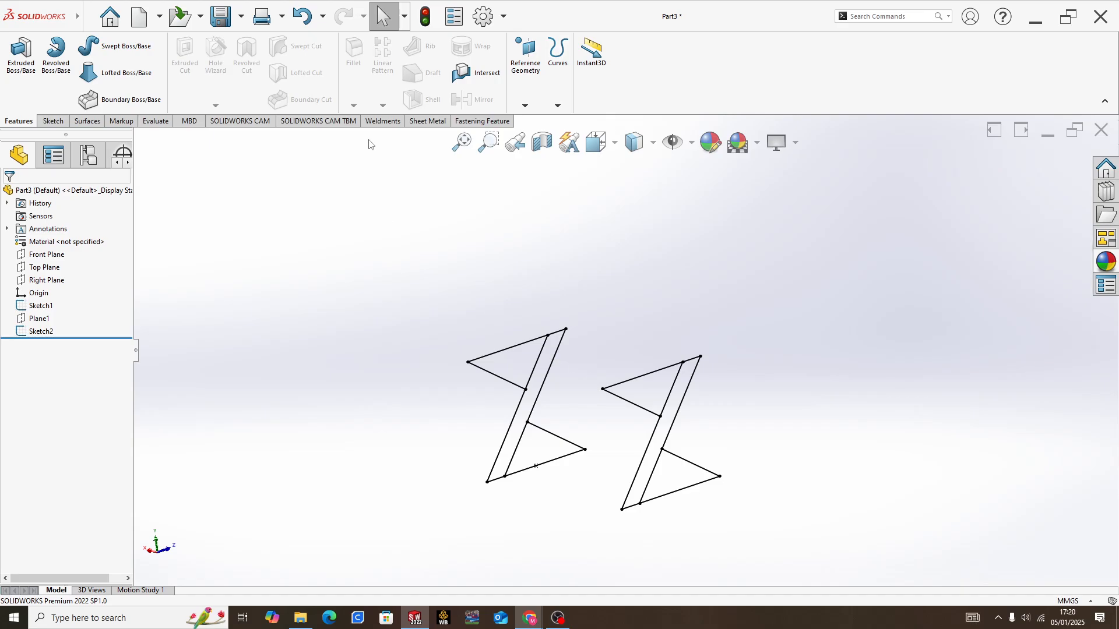
# - Start a weldment Structural Member with the iso standard, square tube type and 40 x 40 x 4 size
pyautogui.click(379, 122)
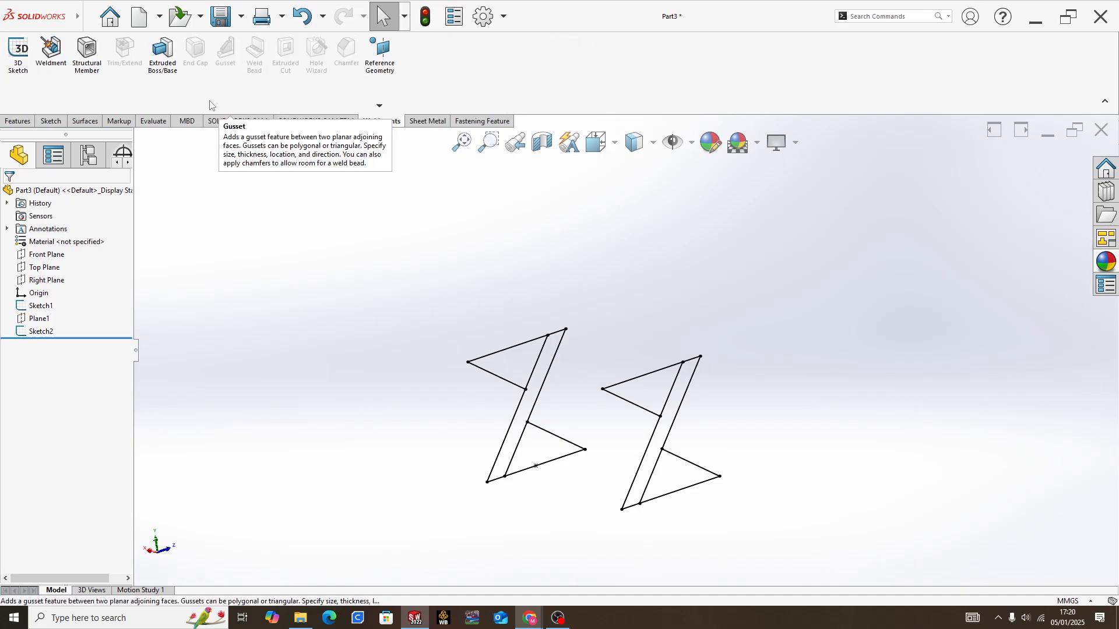
pyautogui.click(88, 58)
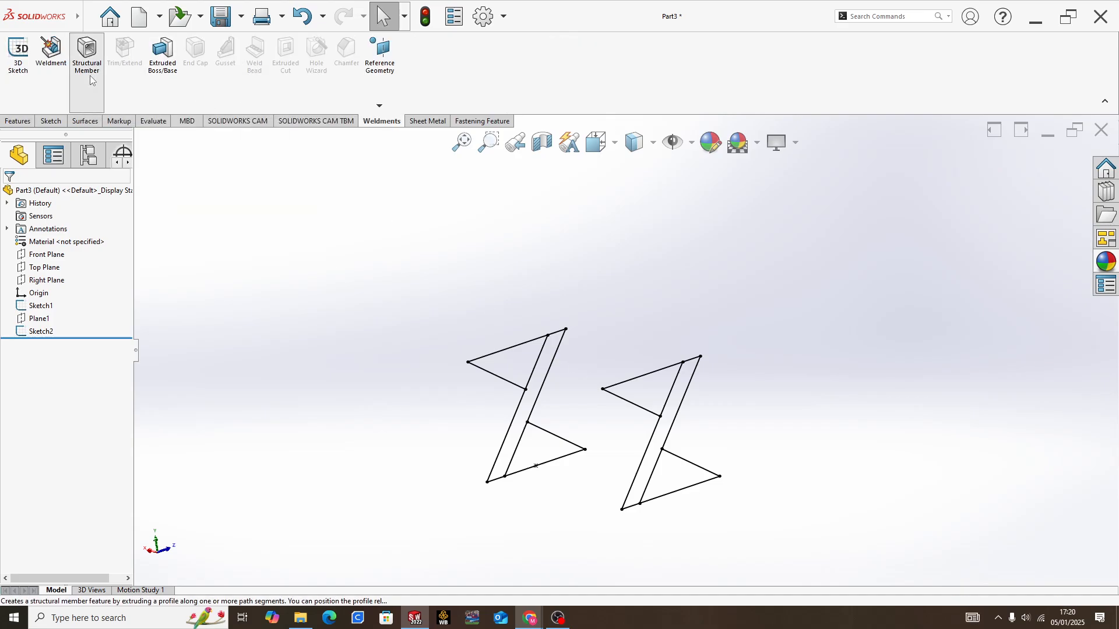
pyautogui.click(101, 274)
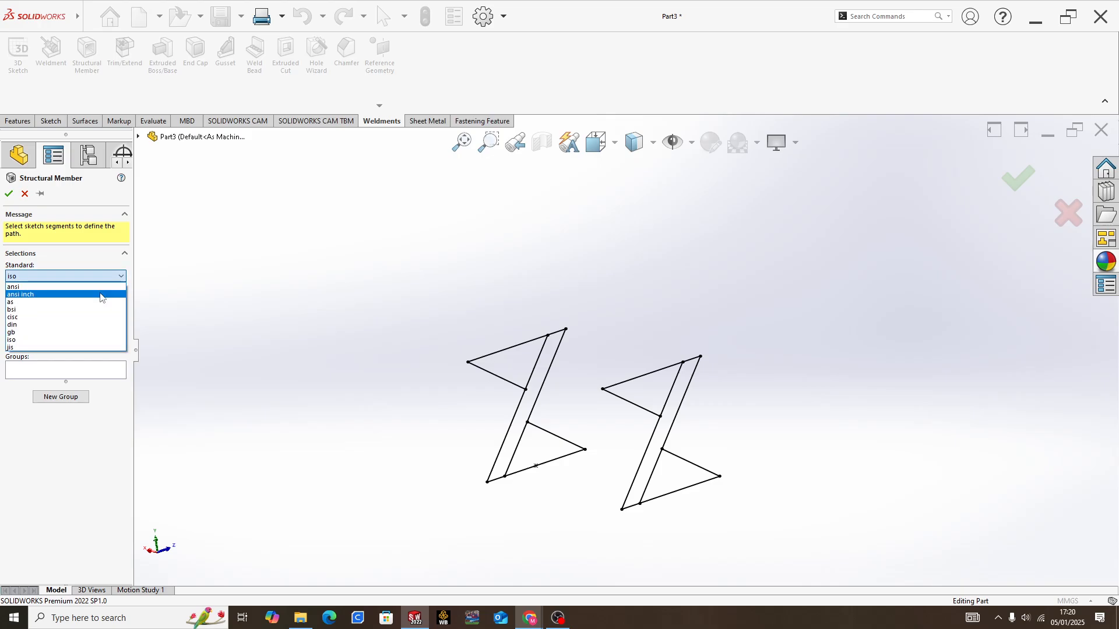
pyautogui.click(97, 294)
pyautogui.click(99, 276)
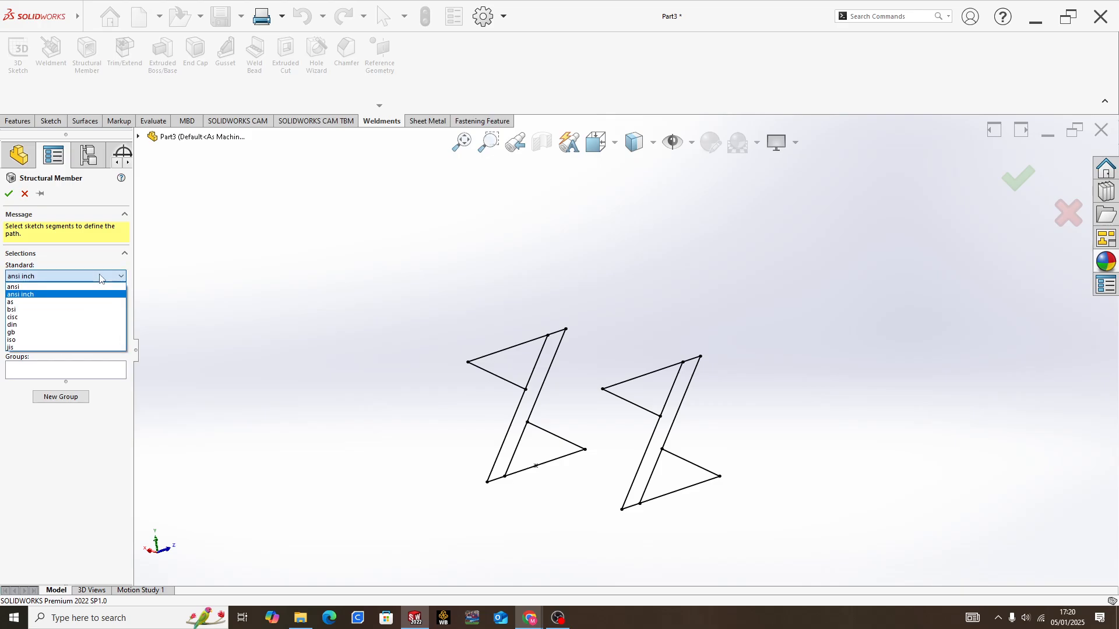
pyautogui.click(79, 341)
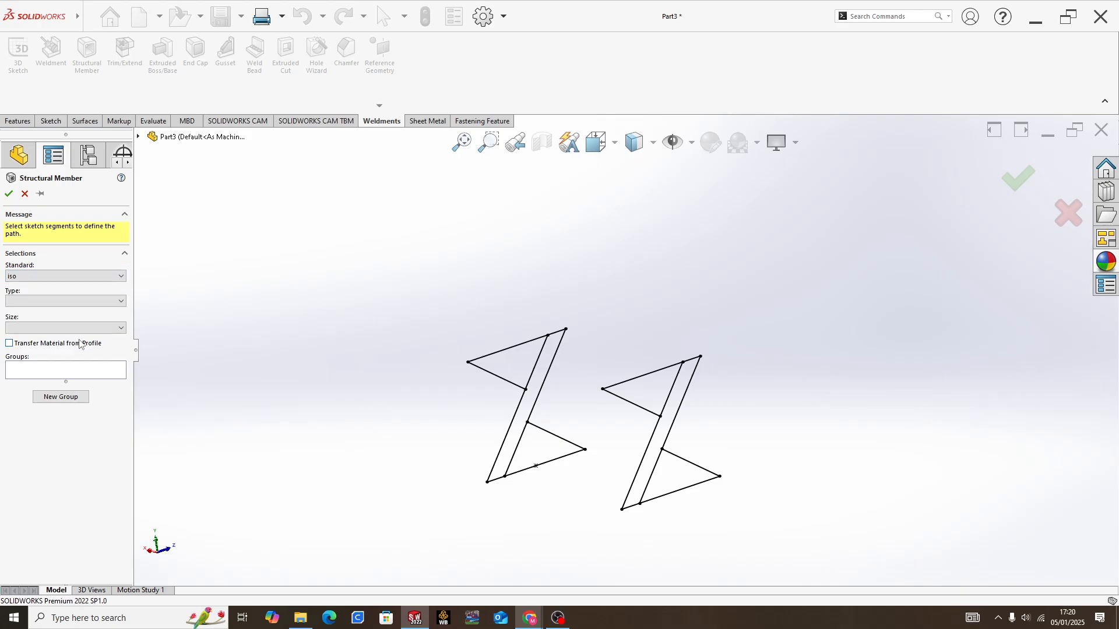
pyautogui.click(82, 302)
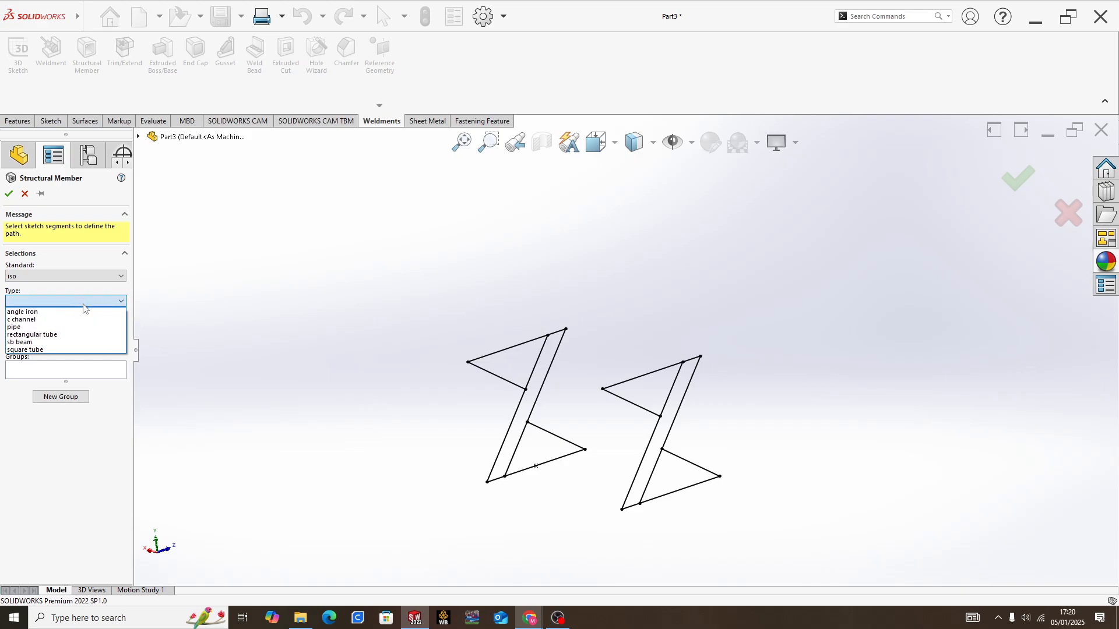
pyautogui.click(92, 350)
pyautogui.moveTo(548, 327)
pyautogui.mouseDown(button='middle')
pyautogui.moveTo(592, 286)
pyautogui.moveTo(659, 294)
pyautogui.mouseUp(button='middle')
pyautogui.scroll(-3, 612, 345)
pyautogui.click(49, 328)
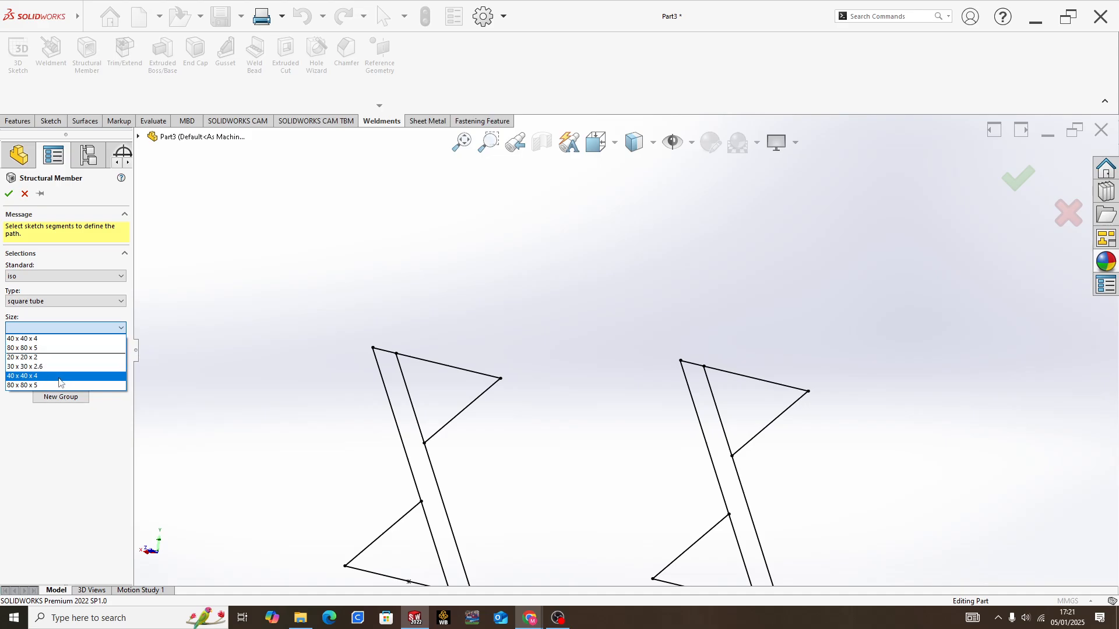
pyautogui.click(59, 377)
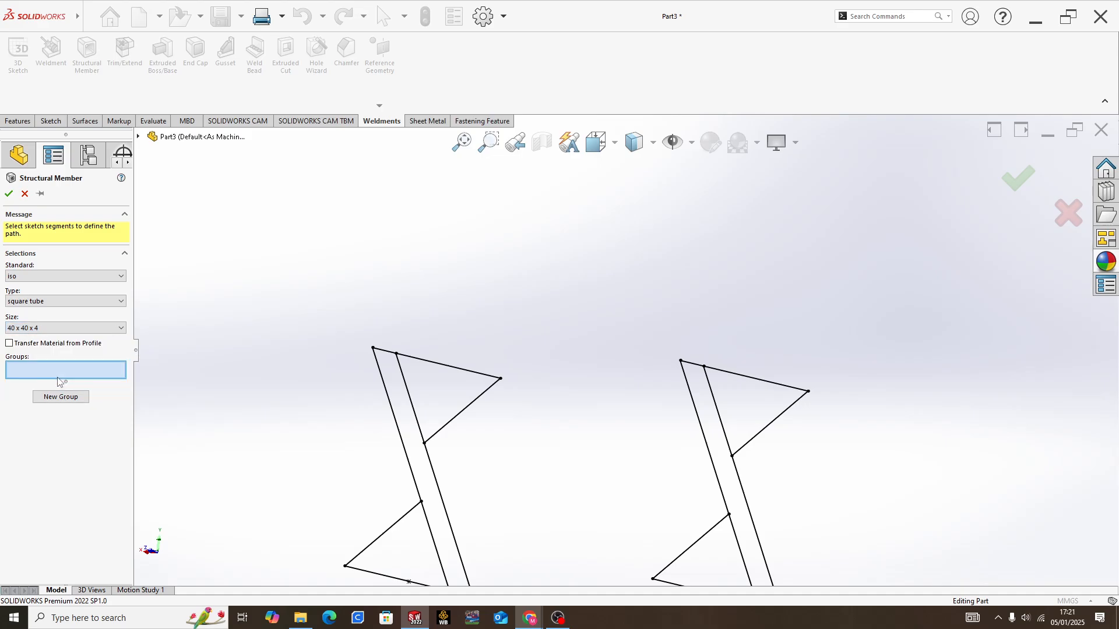
# - Add Sketch1's lower brace and bottom horizontal line as path segments of the first structural member group
pyautogui.moveTo(327, 466)
pyautogui.mouseDown(button='middle')
pyautogui.moveTo(419, 494)
pyautogui.moveTo(599, 449)
pyautogui.moveTo(461, 366)
pyautogui.moveTo(494, 366)
pyautogui.moveTo(460, 358)
pyautogui.mouseUp(button='middle')
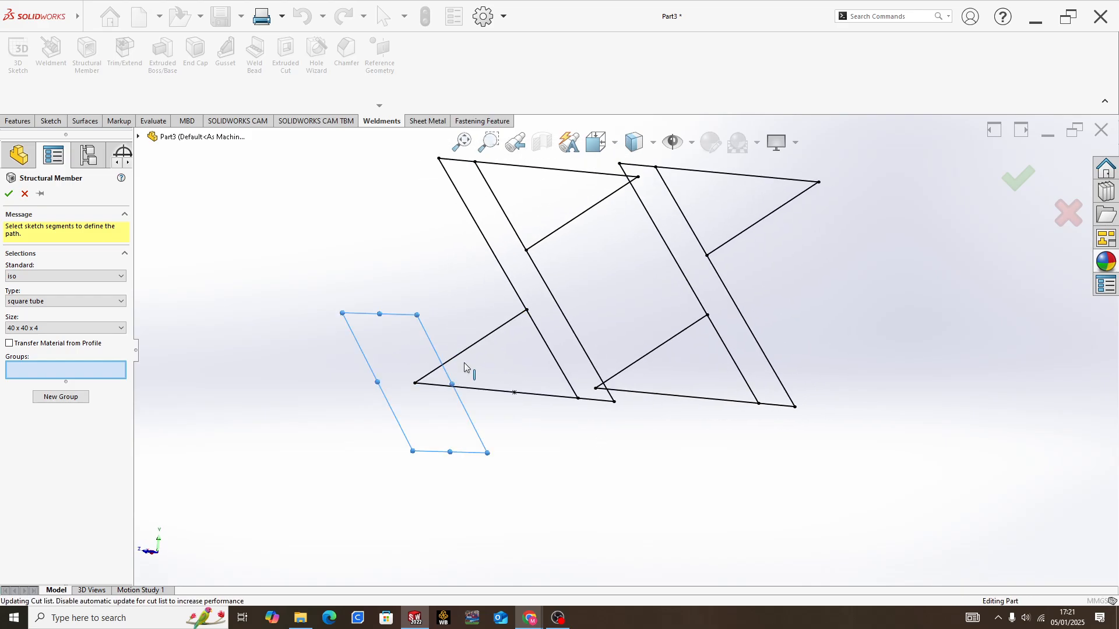
pyautogui.click(474, 365)
pyautogui.scroll(-5, 472, 373)
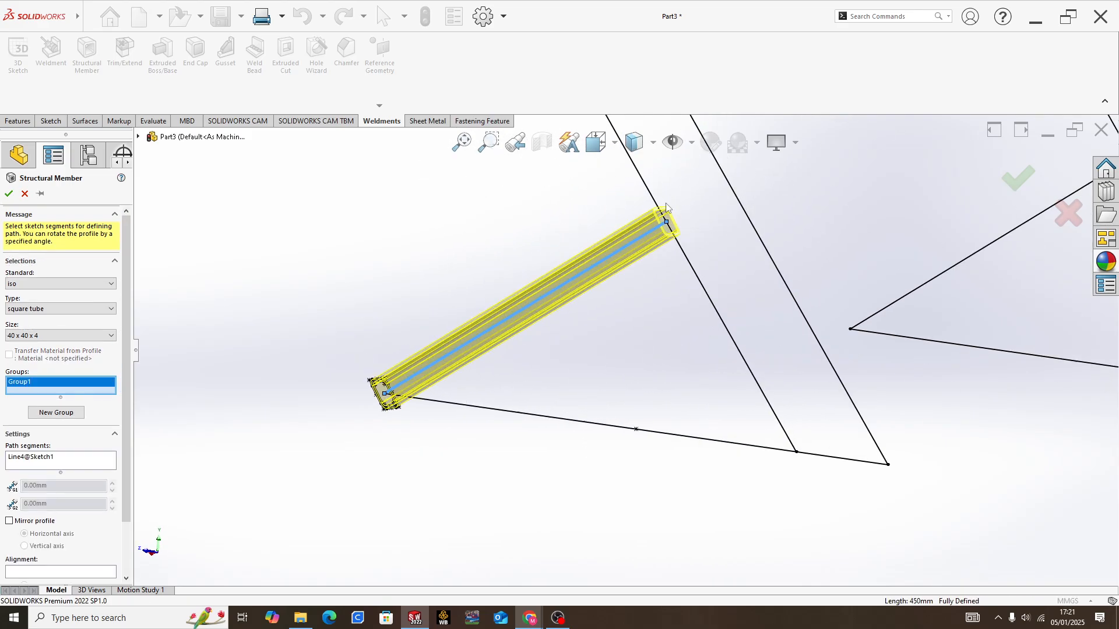
pyautogui.click(487, 415)
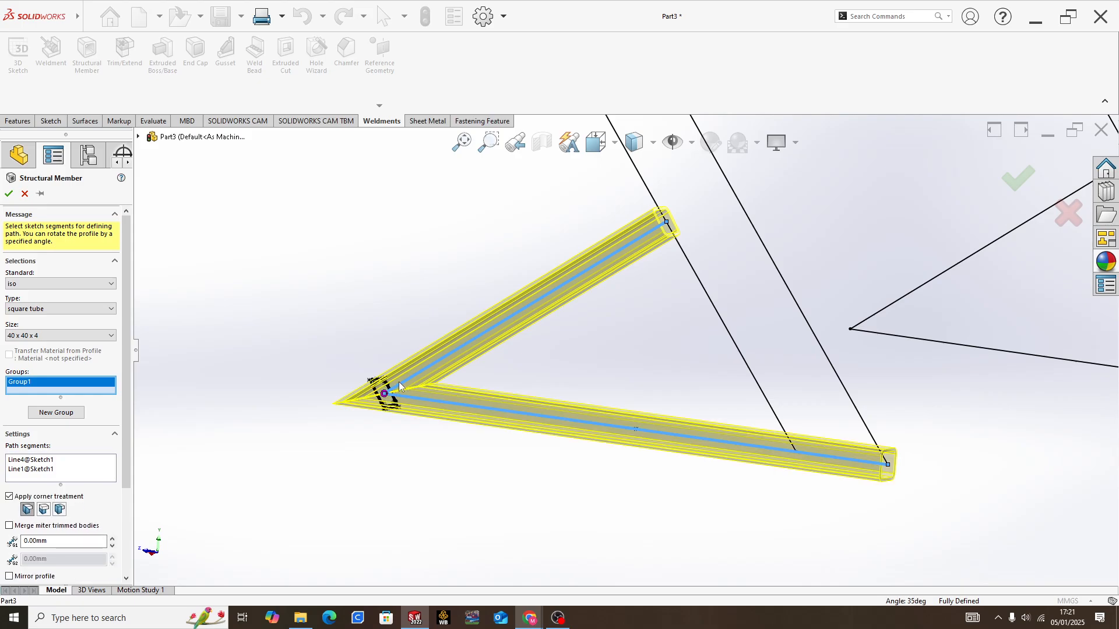
# - Try the two end butt corner treatments on the first group's joint and restore the end miter
pyautogui.click(43, 510)
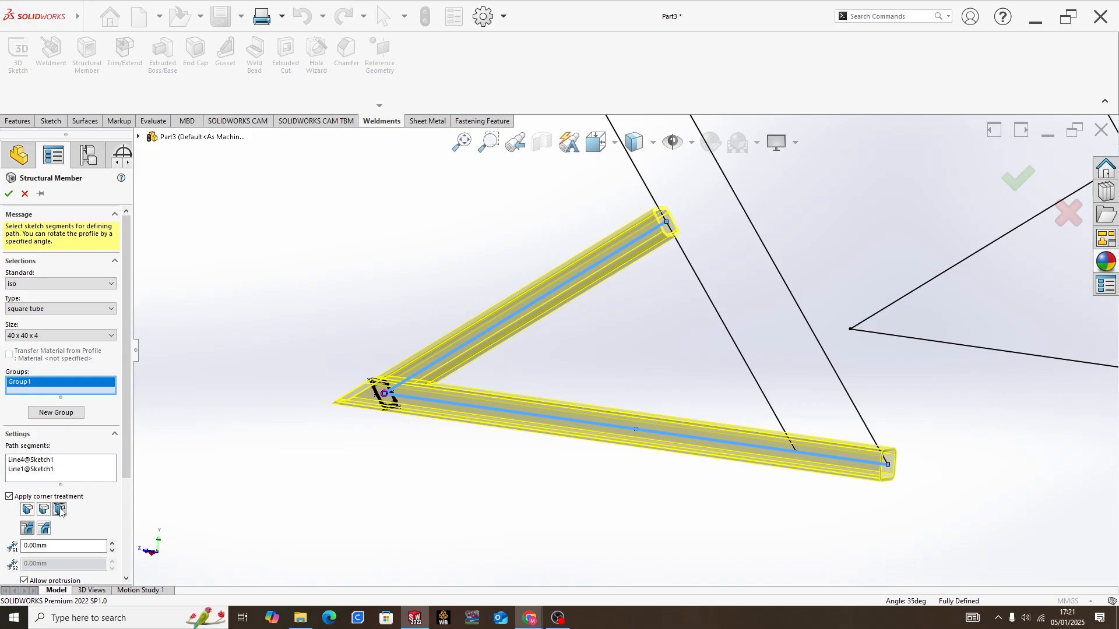
pyautogui.click(60, 510)
pyautogui.click(28, 510)
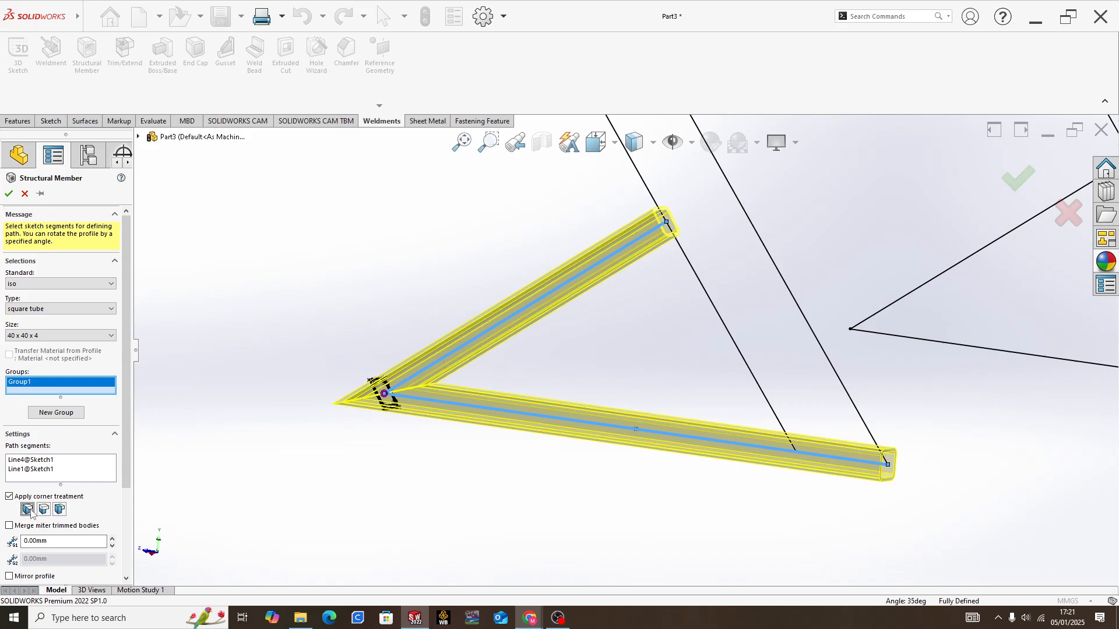
# - Add Sketch1's long diagonal that meets the end of the bottom line to the first group
pyautogui.scroll(6, 781, 368)
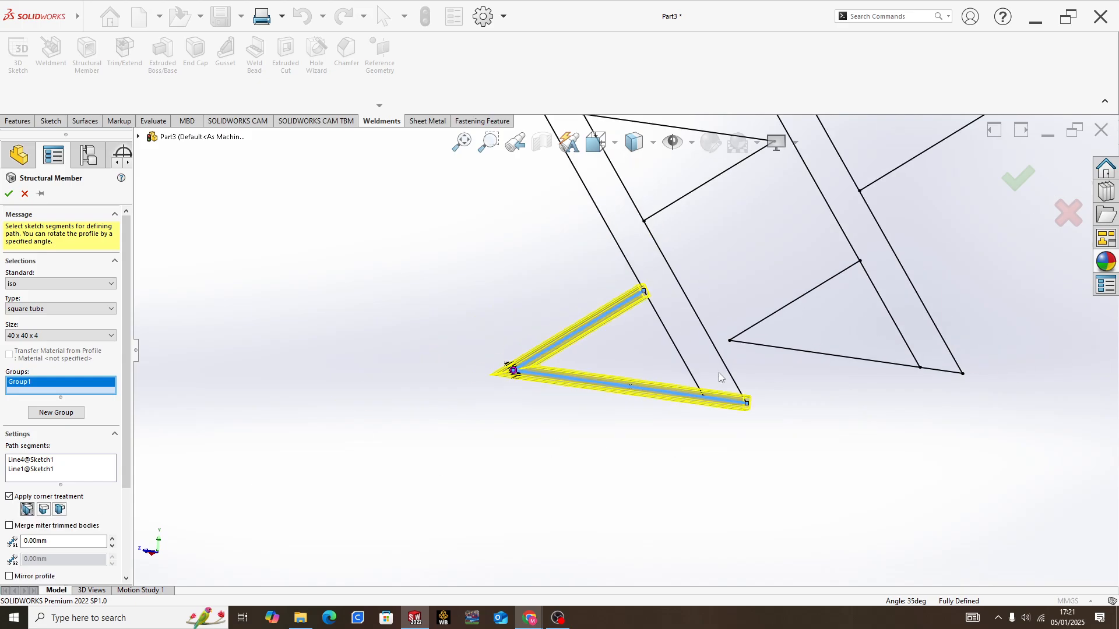
pyautogui.click(674, 328)
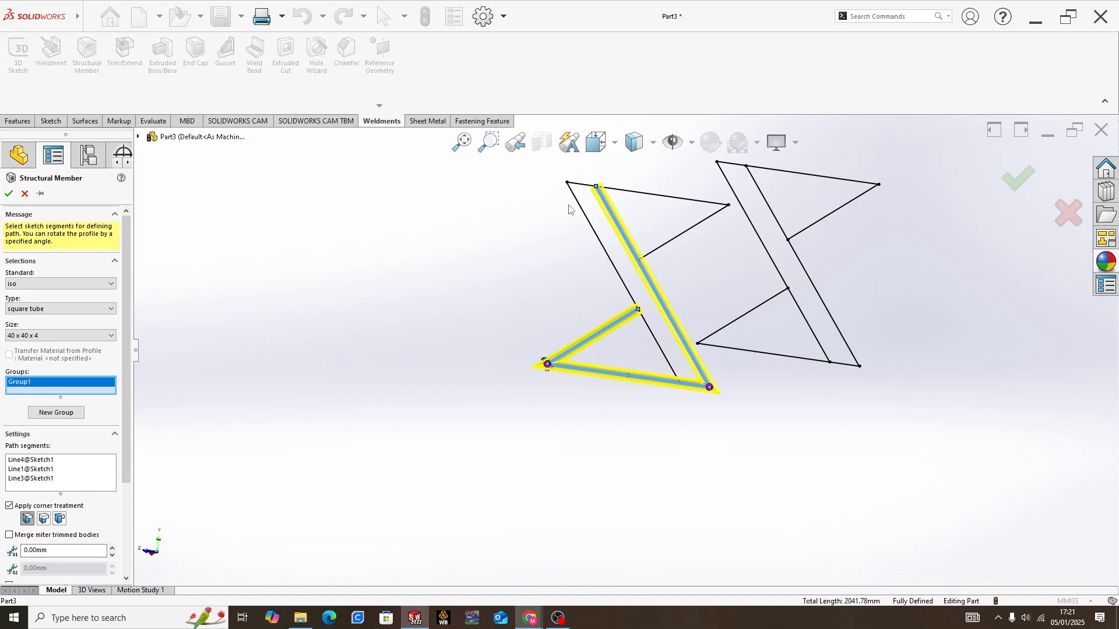
pyautogui.scroll(-3, 569, 210)
# - Create a second group from Sketch1's other long diagonal, top horizontal line and upper brace
pyautogui.click(44, 412)
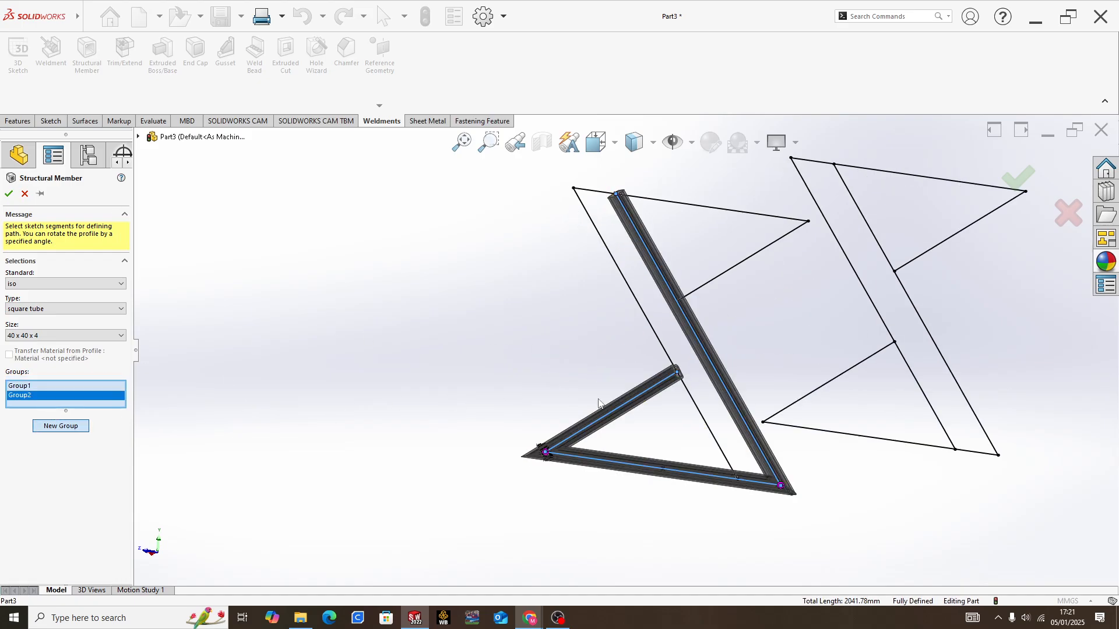
pyautogui.click(705, 423)
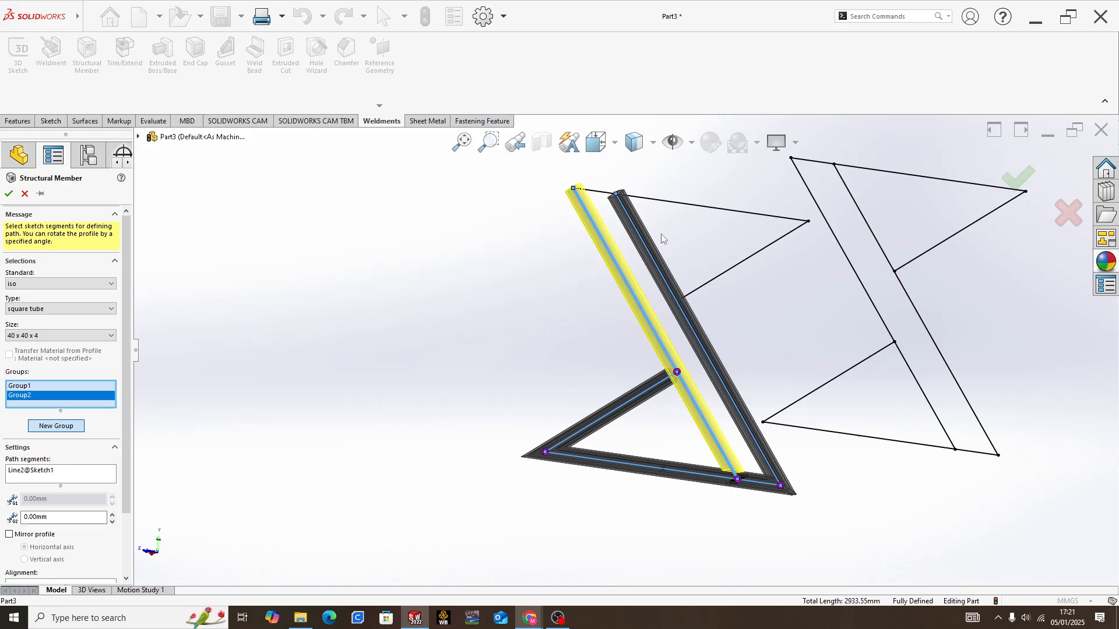
pyautogui.click(669, 212)
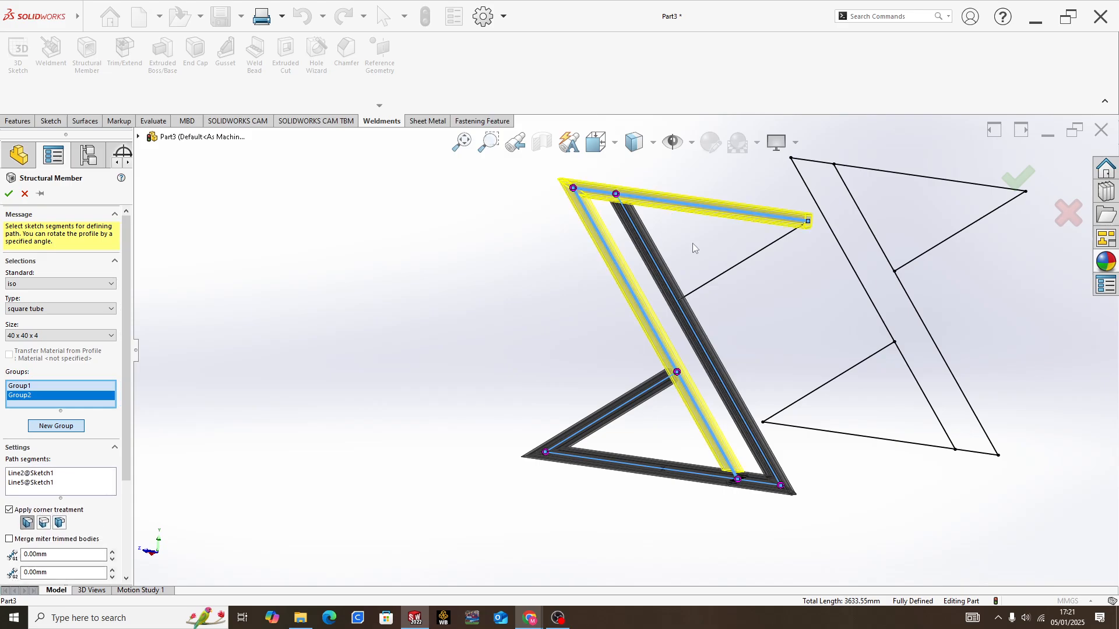
pyautogui.click(723, 277)
pyautogui.scroll(-5, 717, 264)
pyautogui.scroll(6, 708, 271)
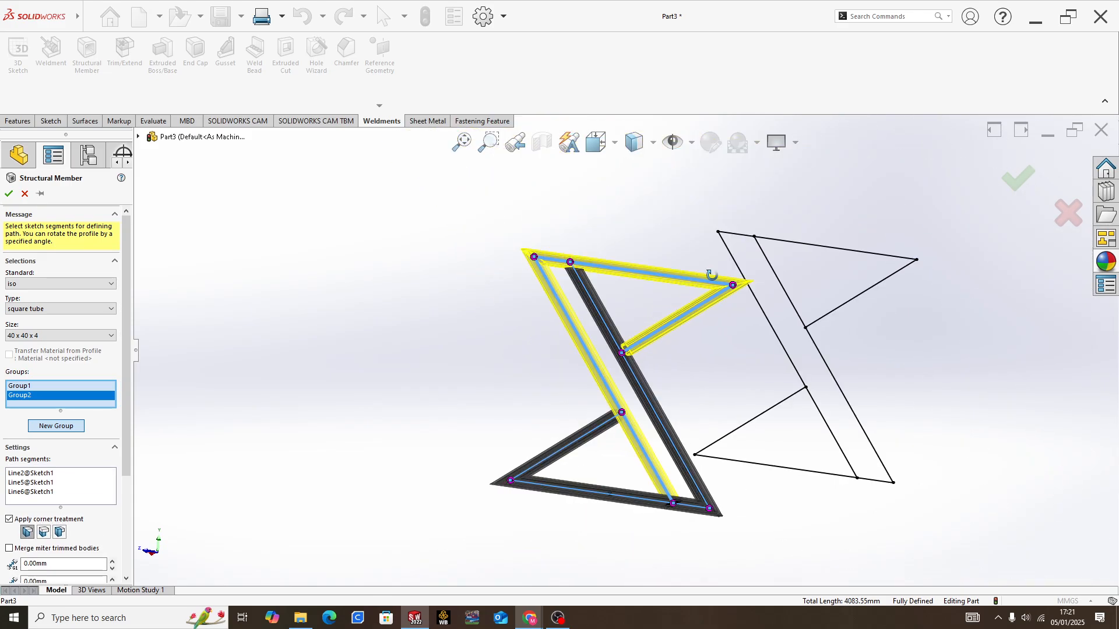
pyautogui.moveTo(711, 274); pyautogui.dragTo(683, 299, button='middle')
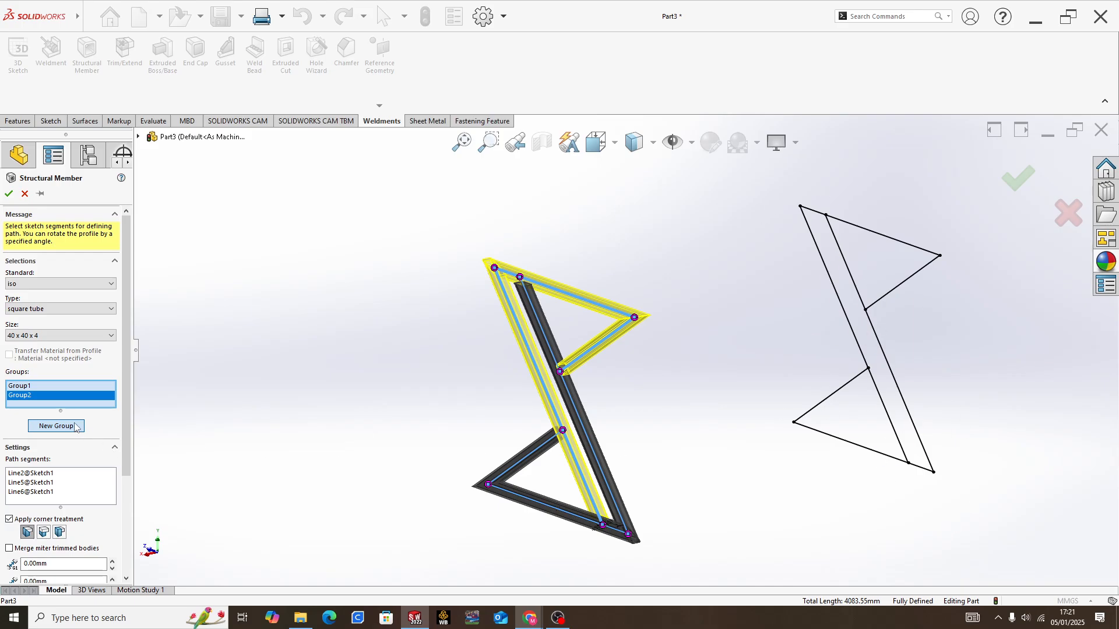
# - Create a third structural member group from Sketch2's lower brace, bottom horizontal line and the long diagonal meeting that line's far end
pyautogui.click(56, 426)
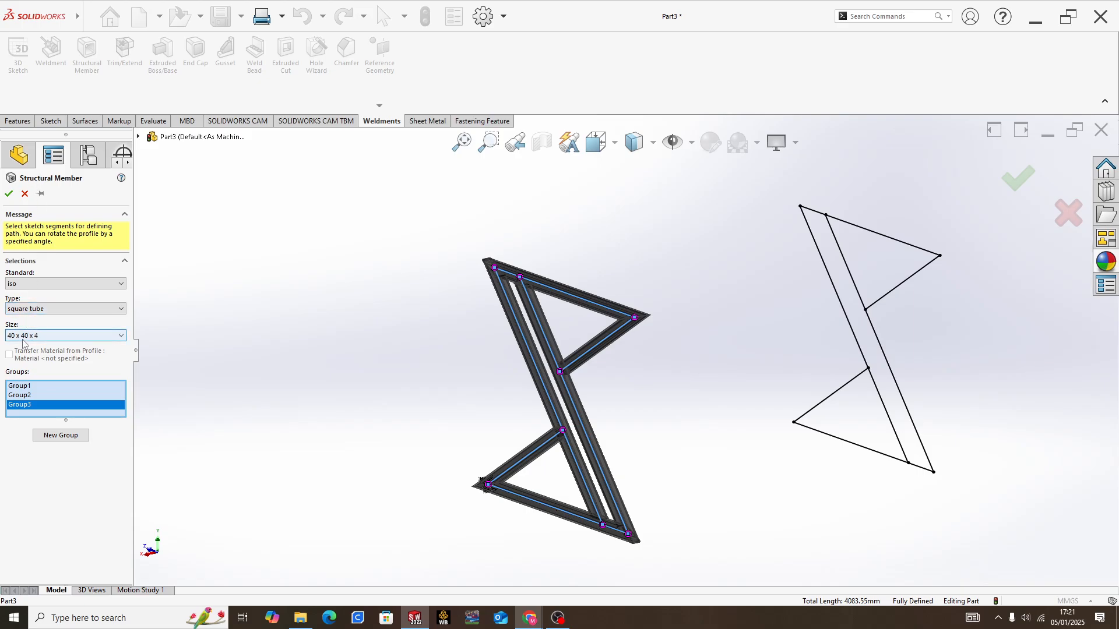
pyautogui.scroll(-3, 846, 438)
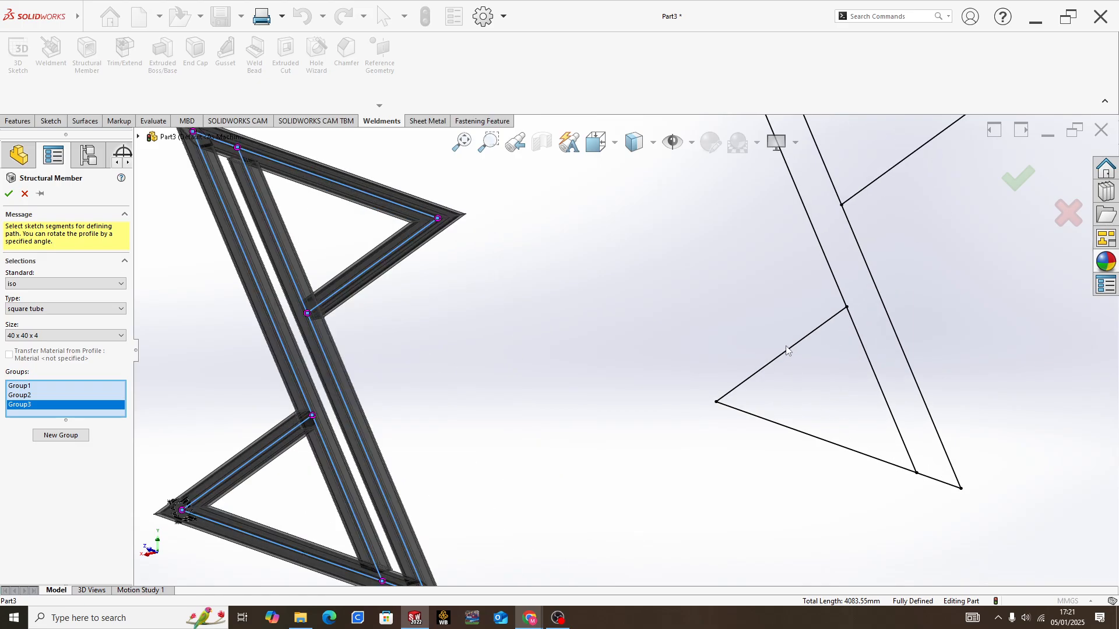
pyautogui.click(792, 354)
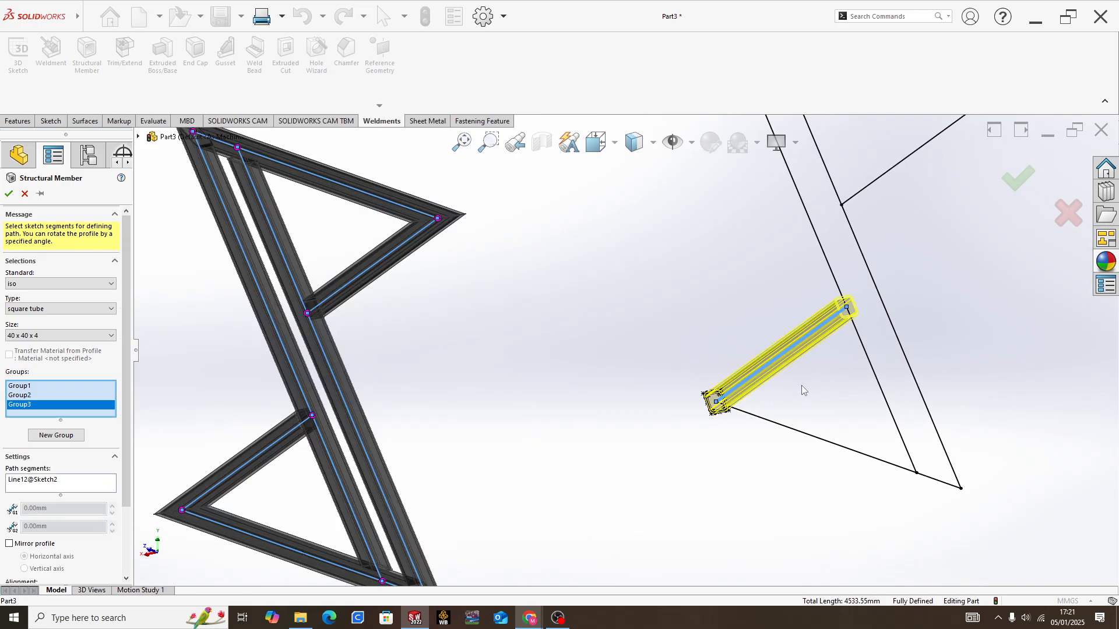
pyautogui.click(818, 439)
pyautogui.click(898, 342)
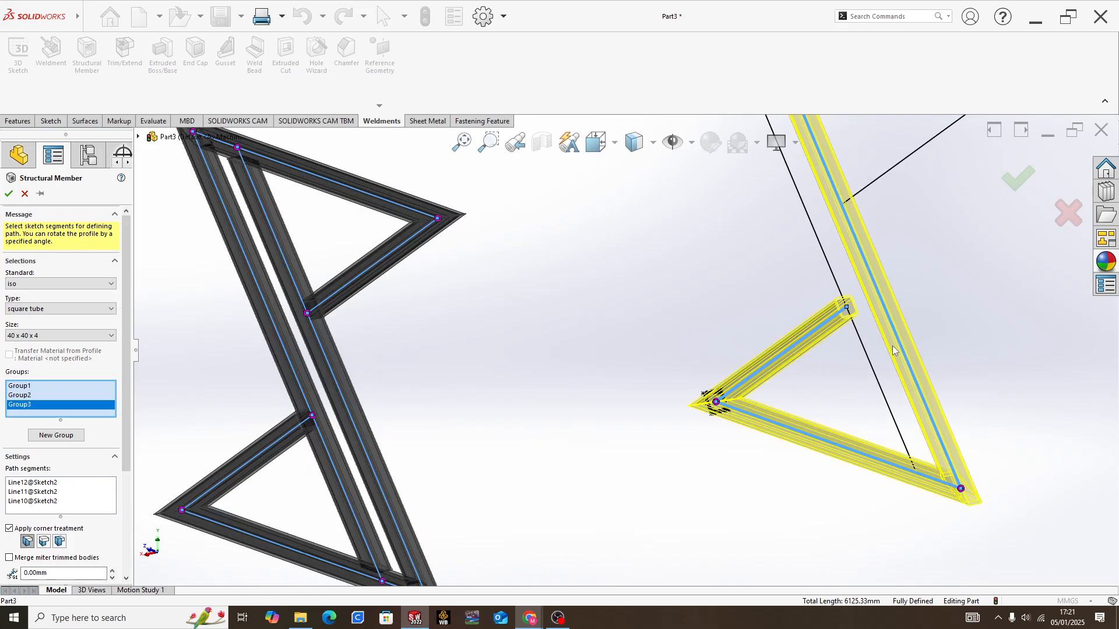
pyautogui.scroll(3, 791, 357)
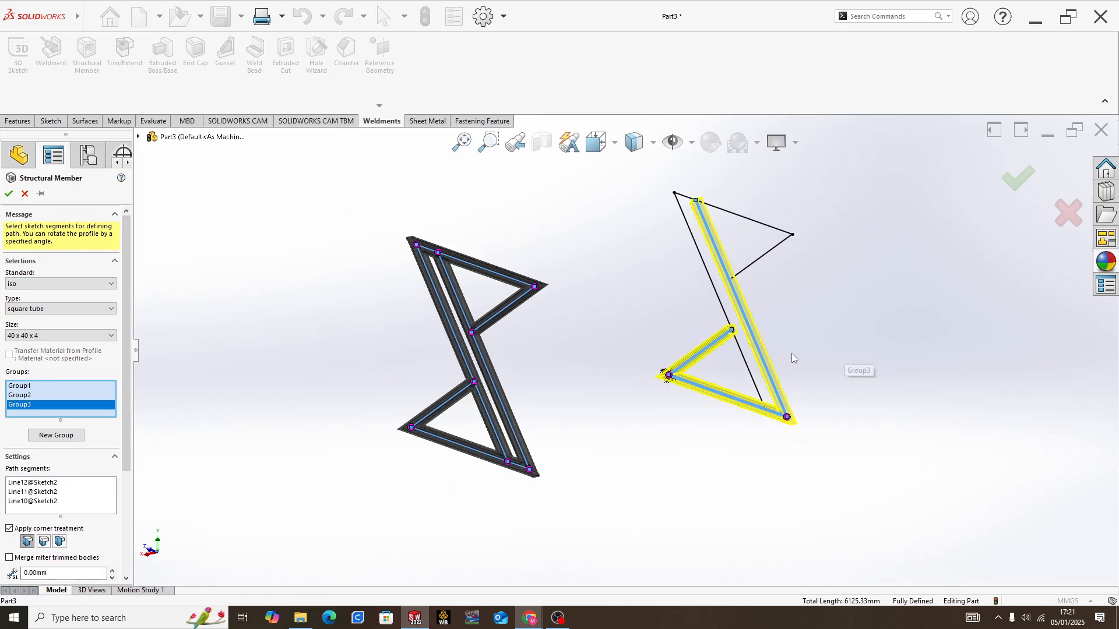
# - Create a fourth group from Sketch2's other long diagonal, top horizontal line and upper brace, and finish the structural member
pyautogui.click(56, 436)
pyautogui.scroll(-3, 694, 355)
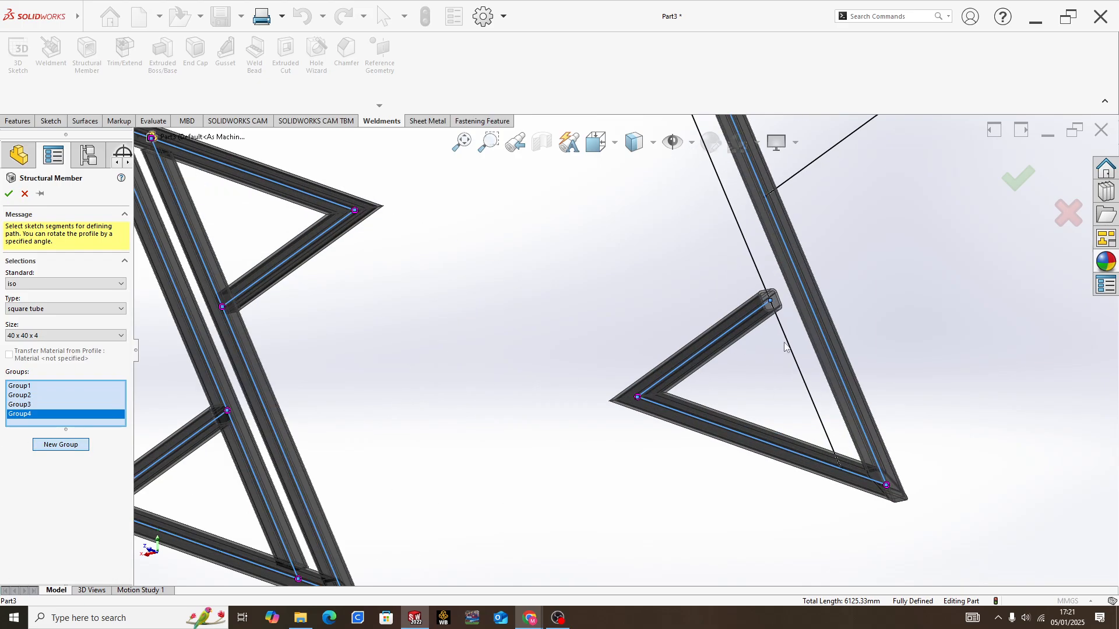
pyautogui.click(788, 344)
pyautogui.scroll(5, 773, 234)
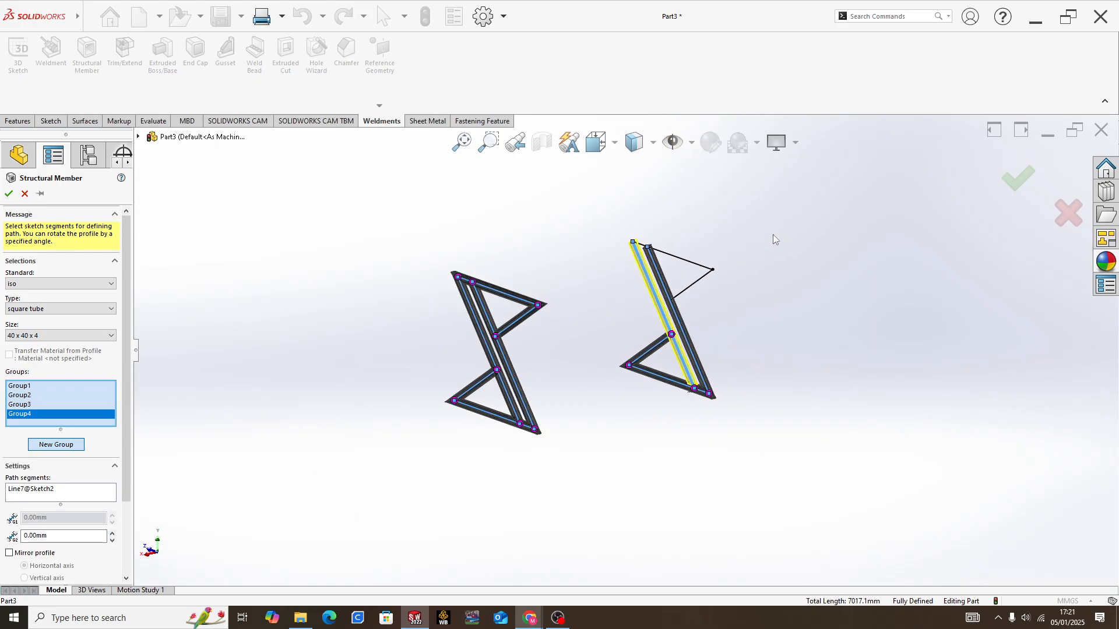
pyautogui.click(699, 266)
pyautogui.click(694, 285)
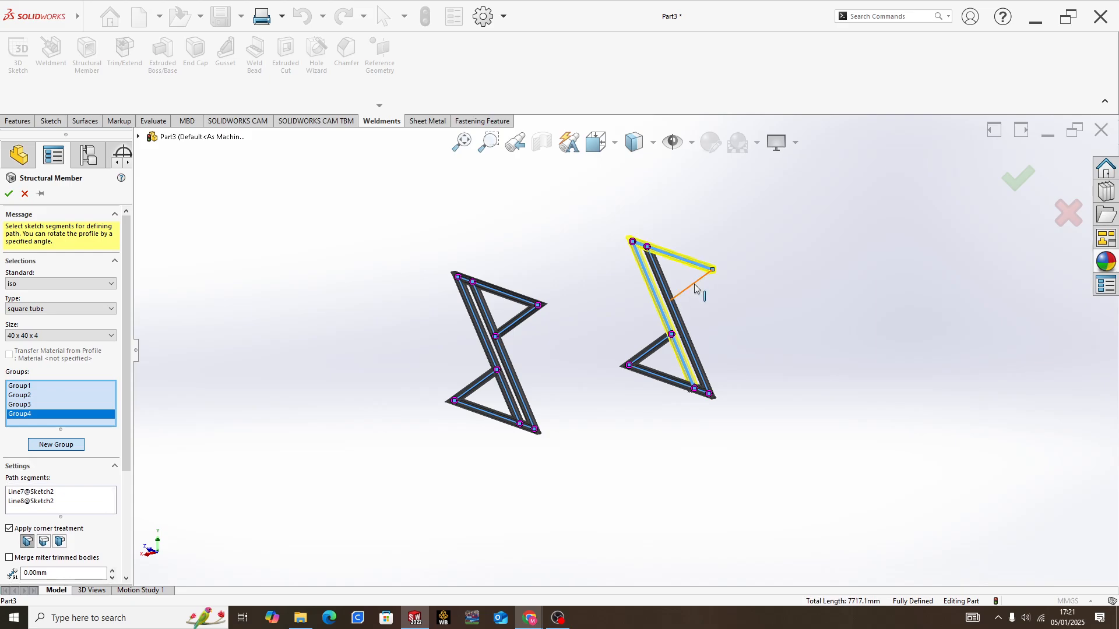
pyautogui.click(8, 194)
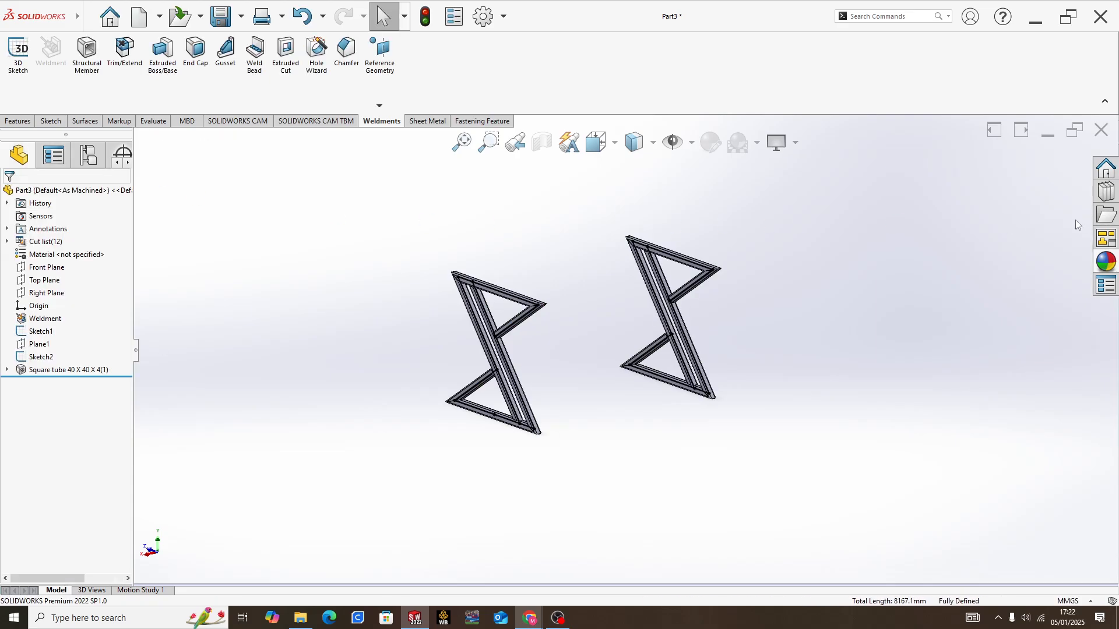
# - Hide all item types in the view so only the tube bodies of both frames are displayed
pyautogui.moveTo(680, 233); pyautogui.dragTo(454, 289, button='middle')
pyautogui.moveTo(619, 200); pyautogui.dragTo(482, 316, button='middle')
pyautogui.scroll(-2, 482, 312)
pyautogui.moveTo(516, 267); pyautogui.dragTo(574, 259, button='middle')
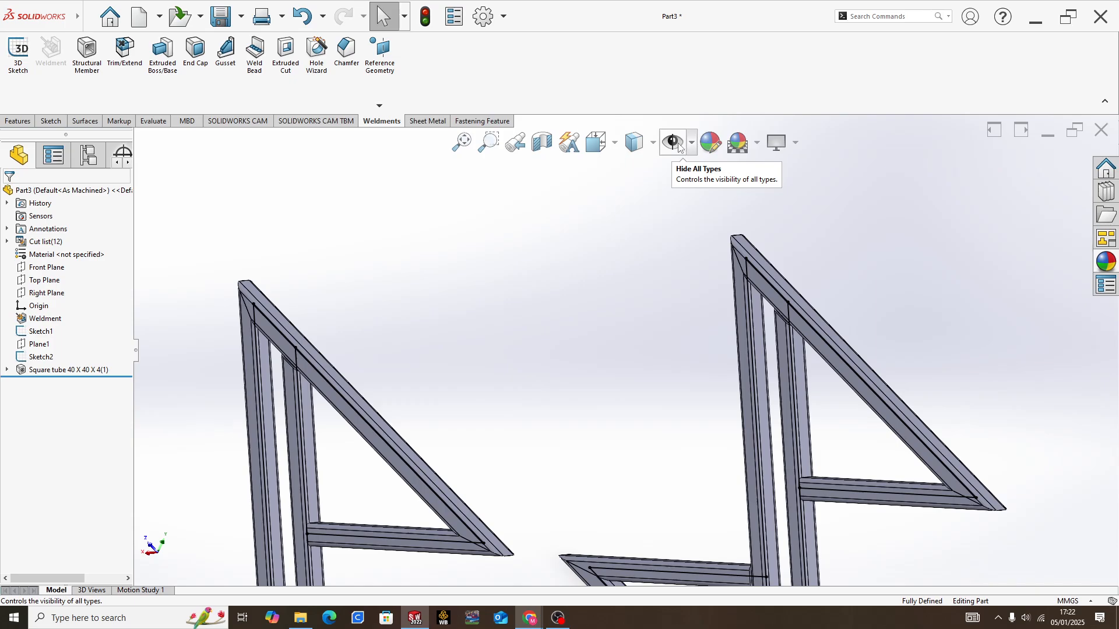
pyautogui.moveTo(679, 147); pyautogui.dragTo(500, 313, button='middle')
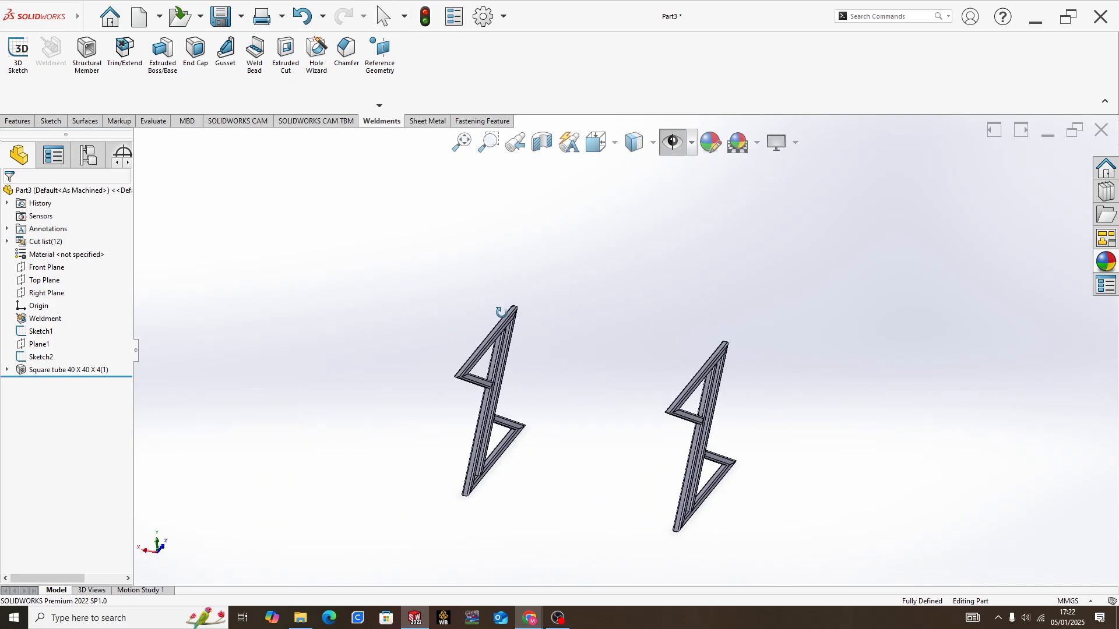
# - Apply the matte iron appearance to the square tube feature
pyautogui.click(64, 372)
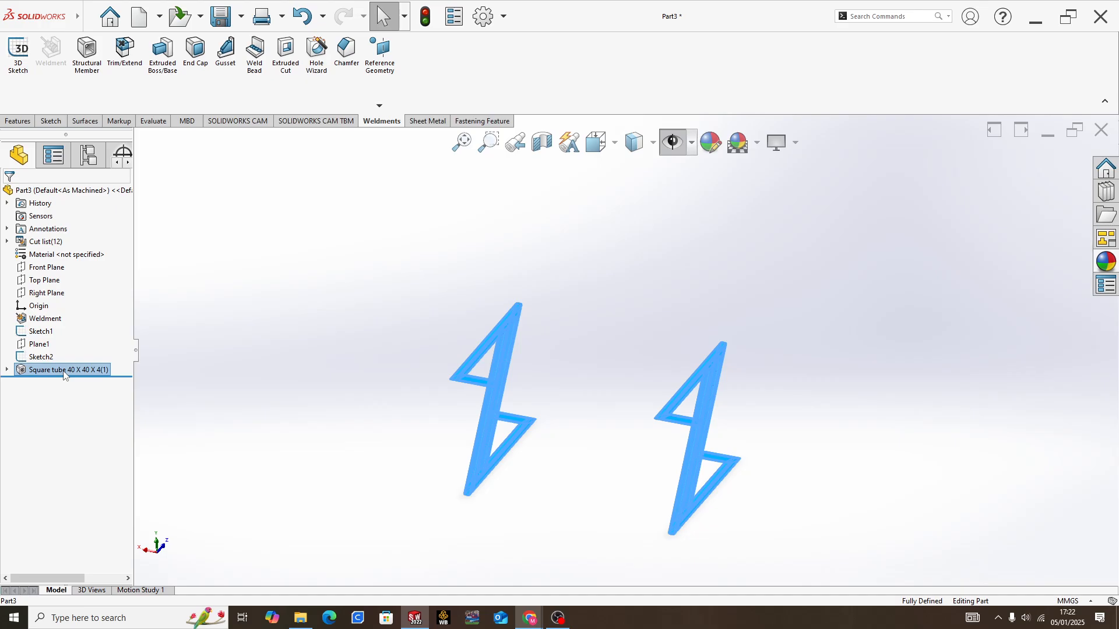
pyautogui.click(1111, 260)
pyautogui.scroll(-2, 985, 201)
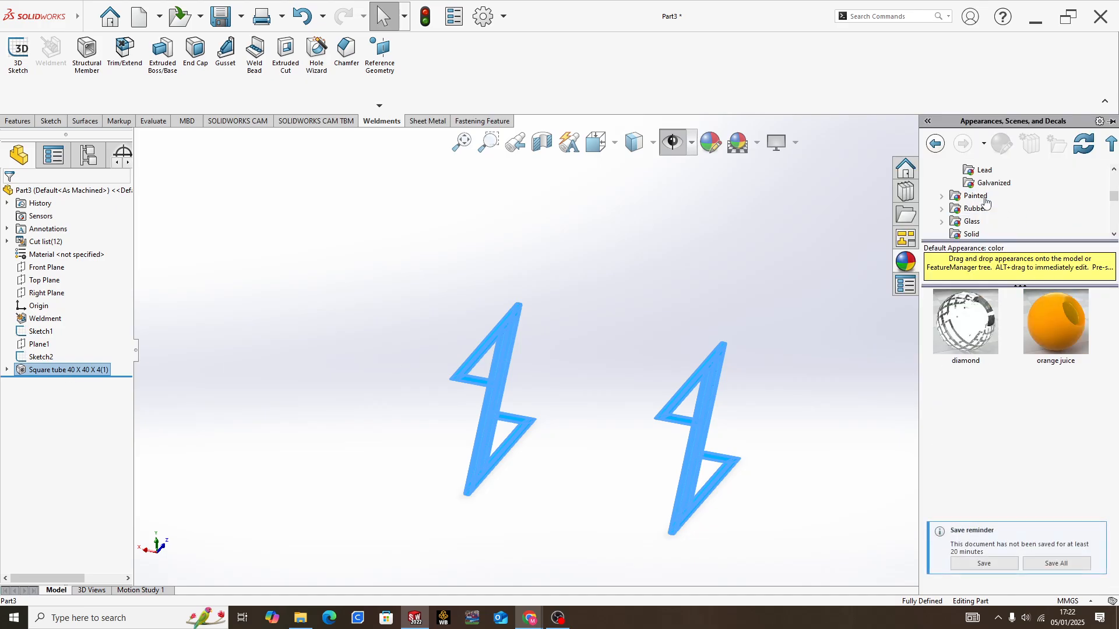
pyautogui.scroll(3, 985, 201)
pyautogui.click(984, 208)
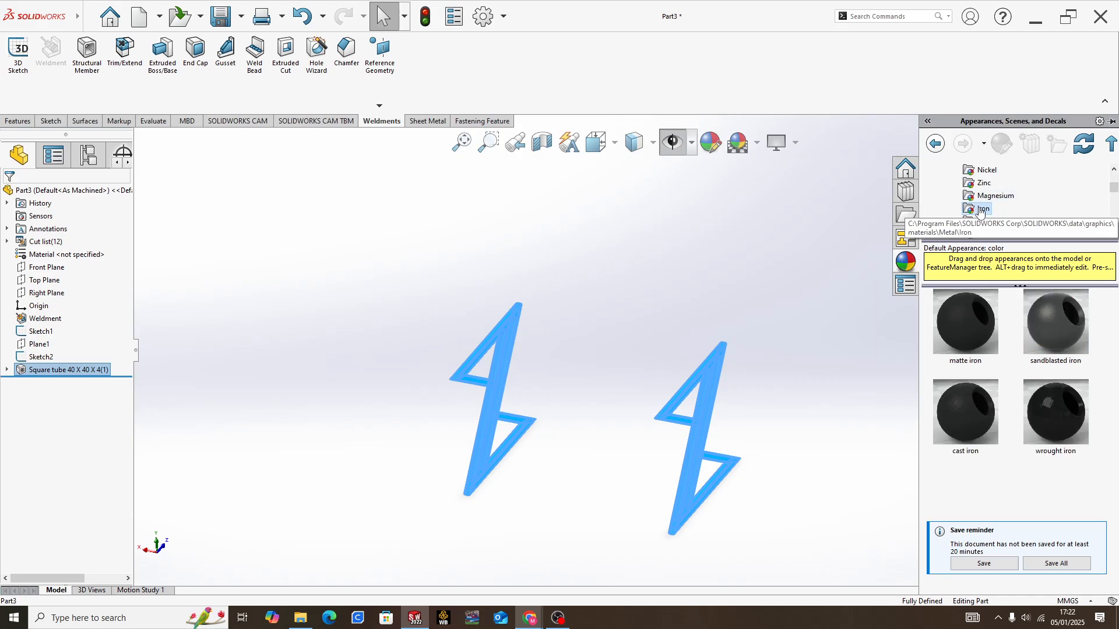
pyautogui.doubleClick(970, 333)
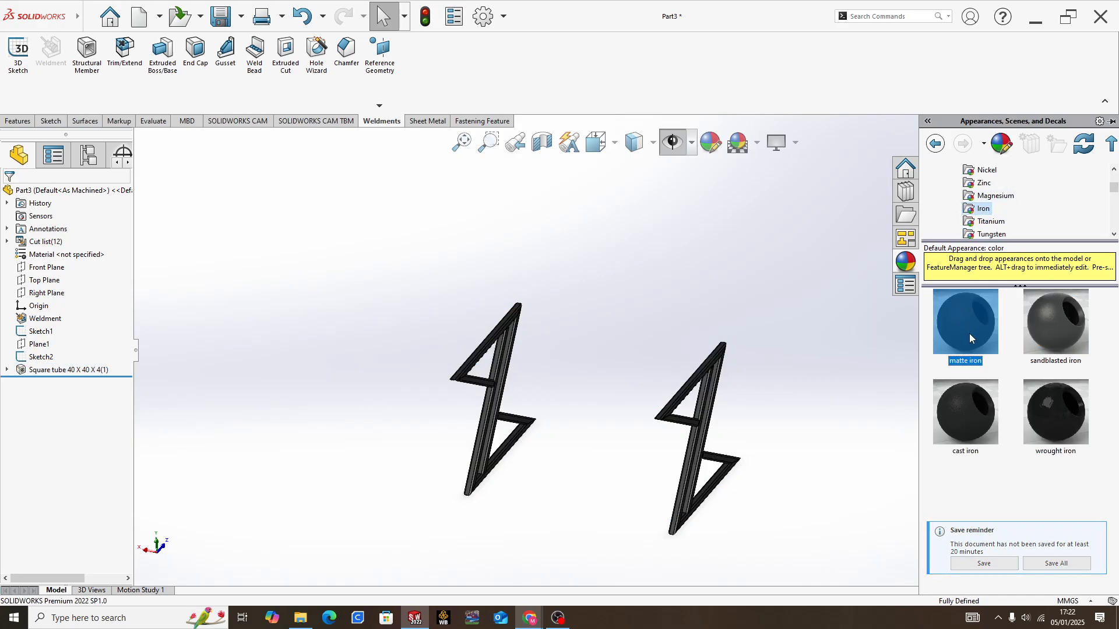
# - On the top face of a frame's upper tube, sketch a corner rectangle about 1380 x 911 mm enclosing both frames
pyautogui.moveTo(807, 355); pyautogui.dragTo(668, 391, button='middle')
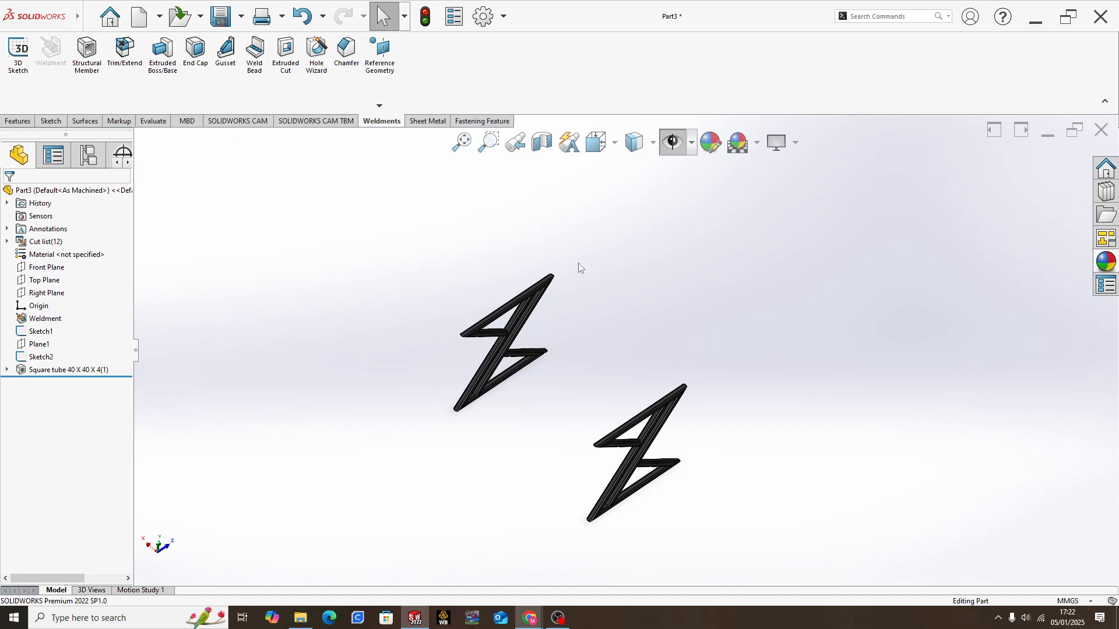
pyautogui.scroll(-5, 541, 342)
pyautogui.rightClick(572, 379)
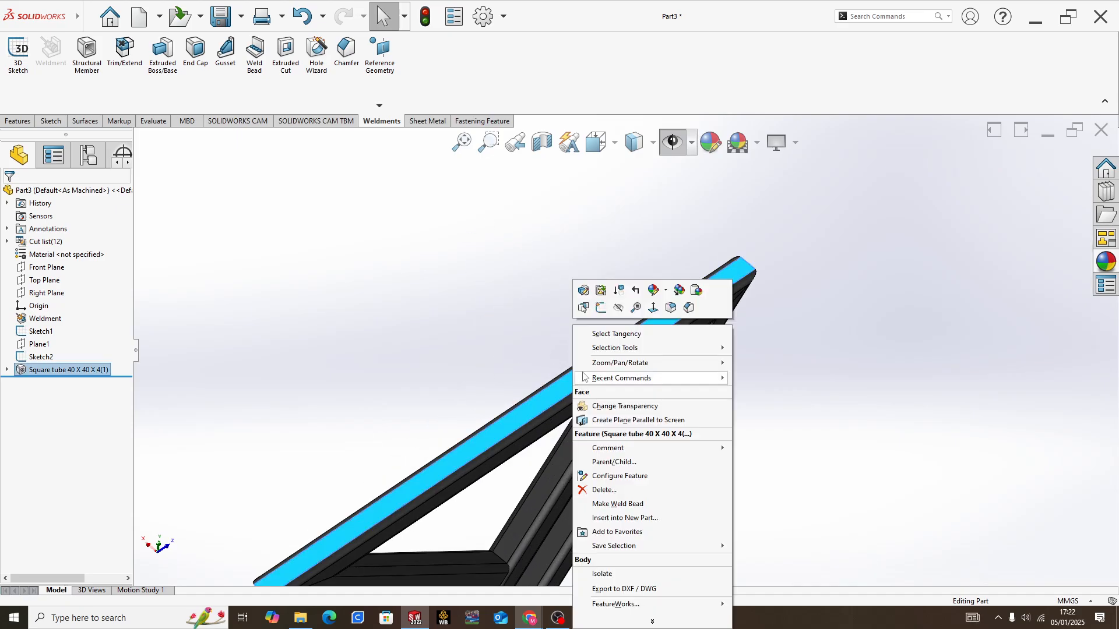
pyautogui.click(600, 309)
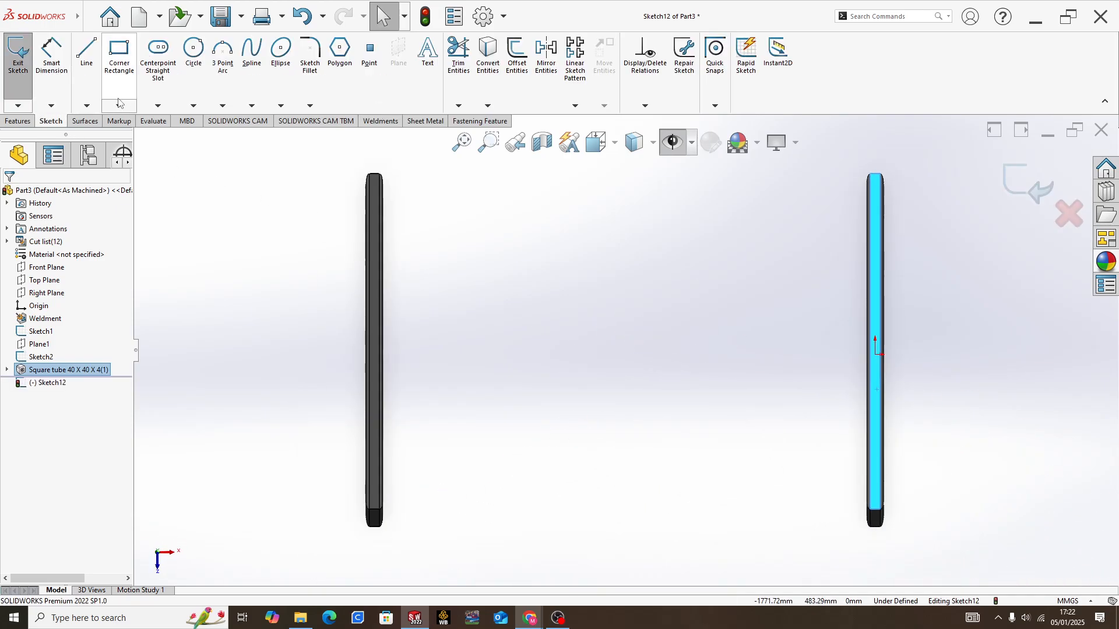
pyautogui.click(118, 104)
pyautogui.click(125, 116)
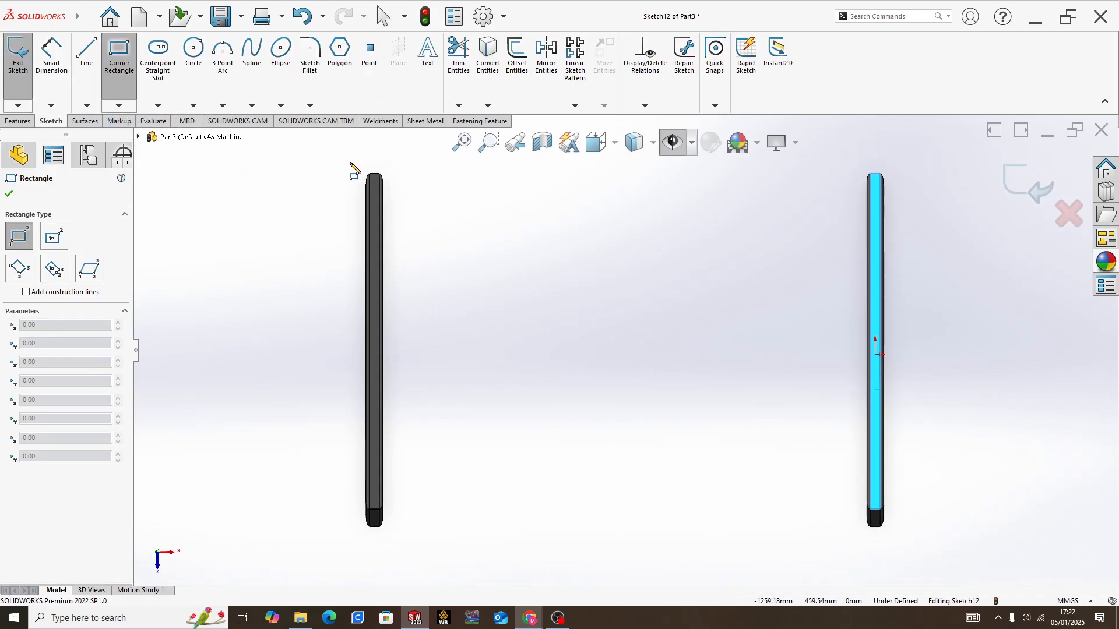
pyautogui.click(350, 163)
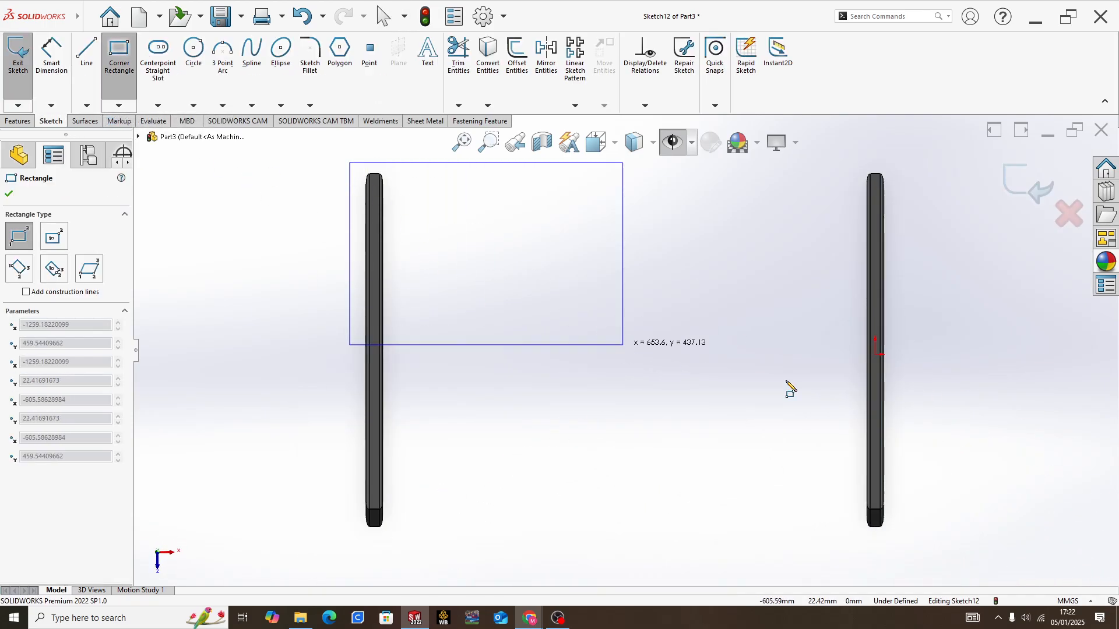
pyautogui.click(930, 547)
pyautogui.press('Escape')
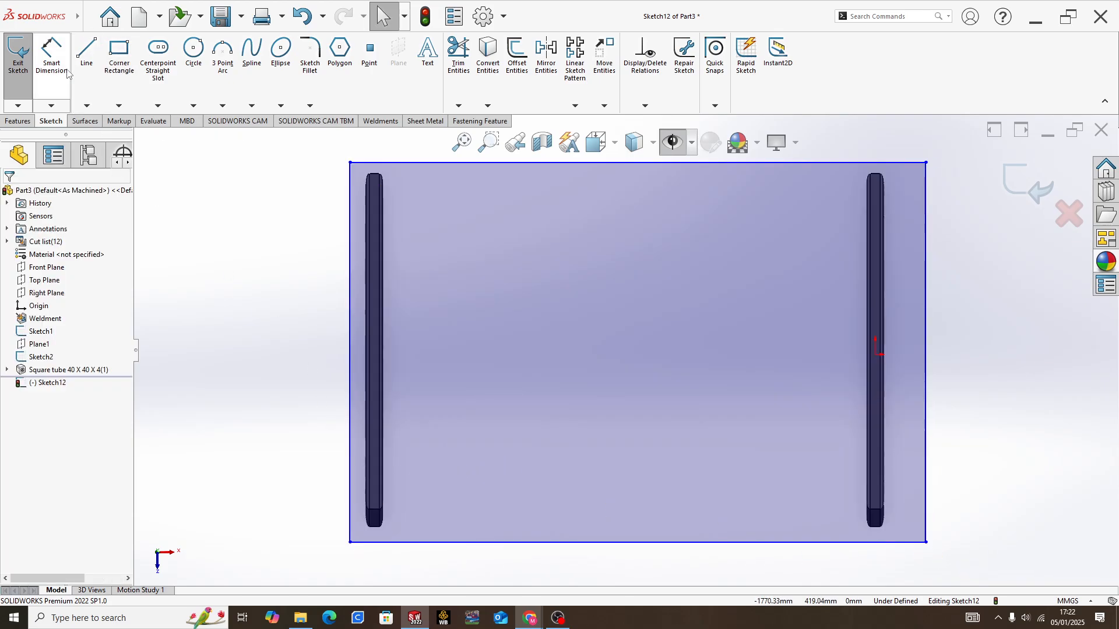
# - Dimension the rectangle's left edge 70 mm from the outer edge of the left frame's tube
pyautogui.click(65, 70)
pyautogui.scroll(-3, 350, 274)
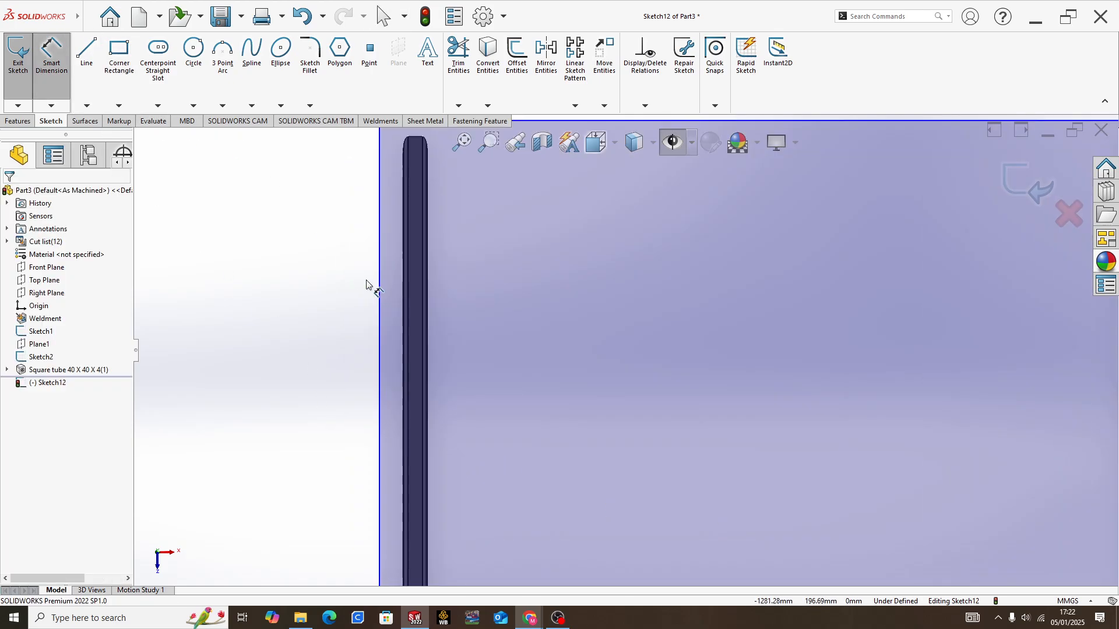
pyautogui.click(403, 279)
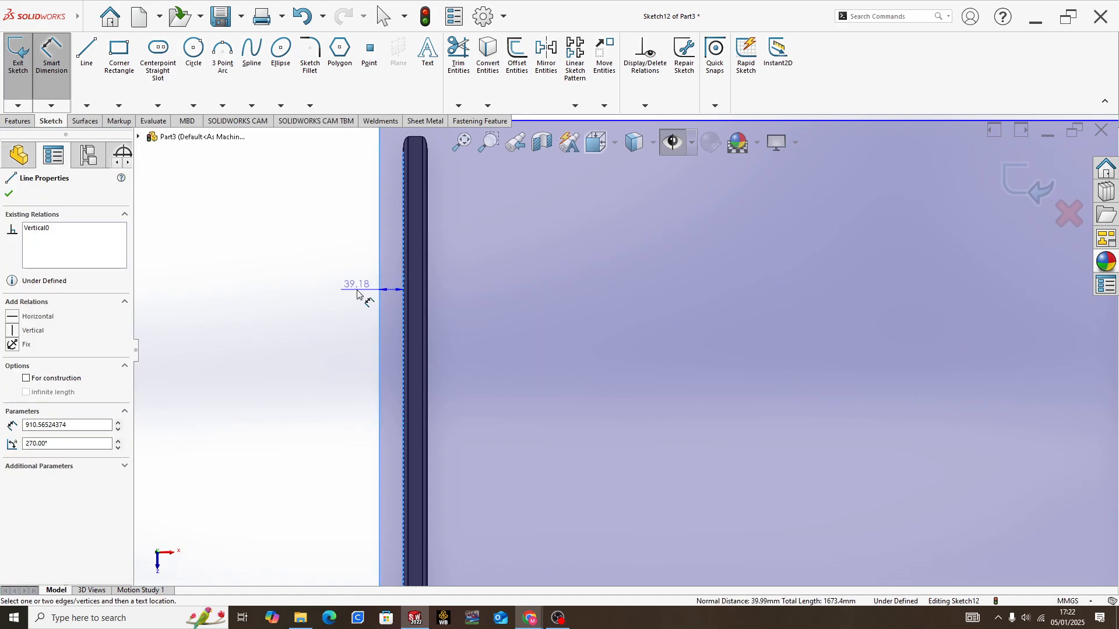
pyautogui.click(357, 293)
pyautogui.write('70')
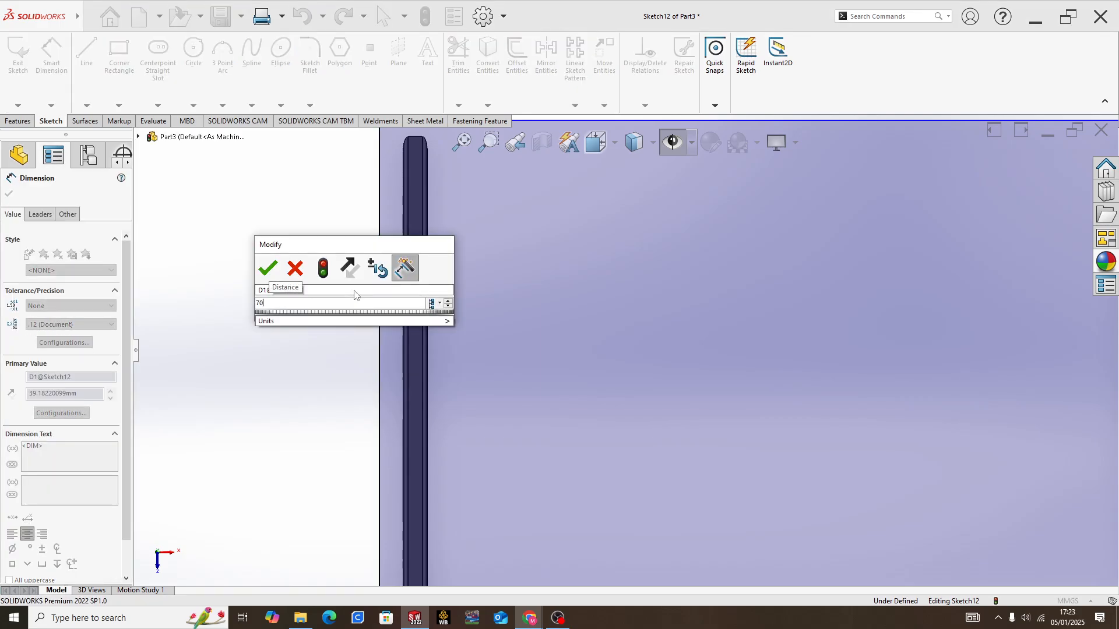
pyautogui.press('Return')
# - Dimension the rectangle's right edge 70 mm from the outer edge of the right frame's tube
pyautogui.scroll(3, 1043, 380)
pyautogui.scroll(-5, 959, 325)
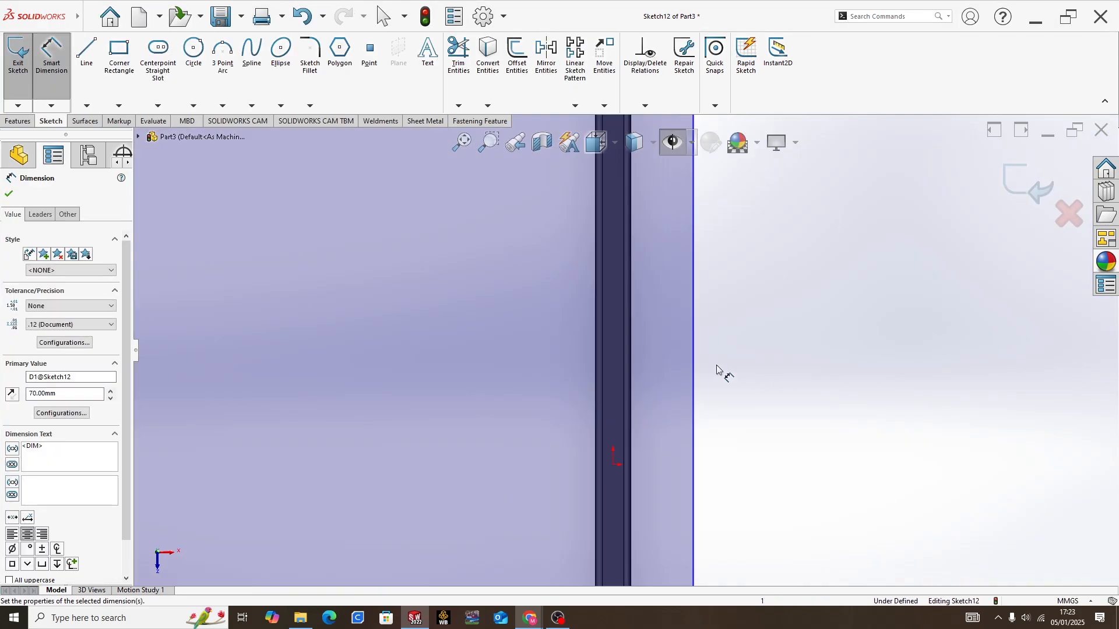
pyautogui.click(630, 352)
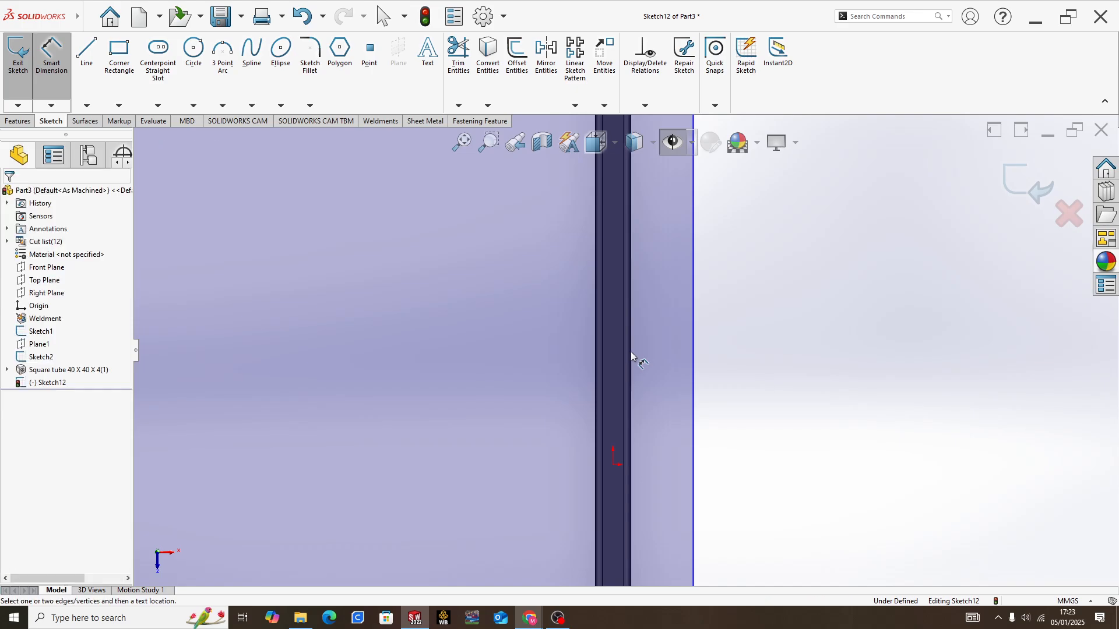
pyautogui.click(631, 352)
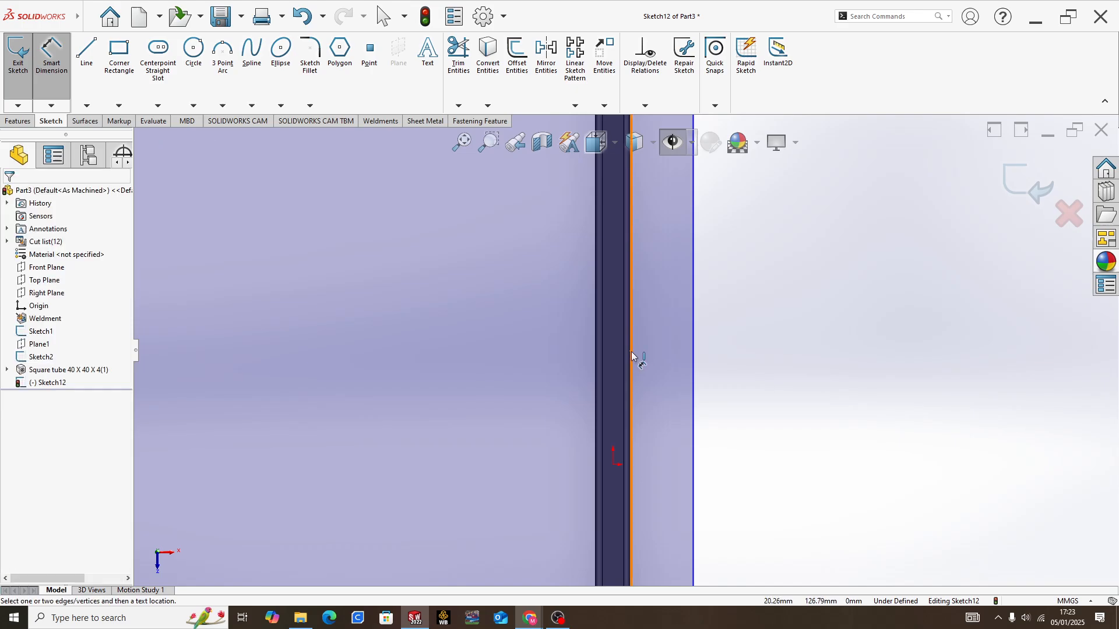
pyautogui.click(692, 351)
pyautogui.click(737, 359)
pyautogui.write('7')
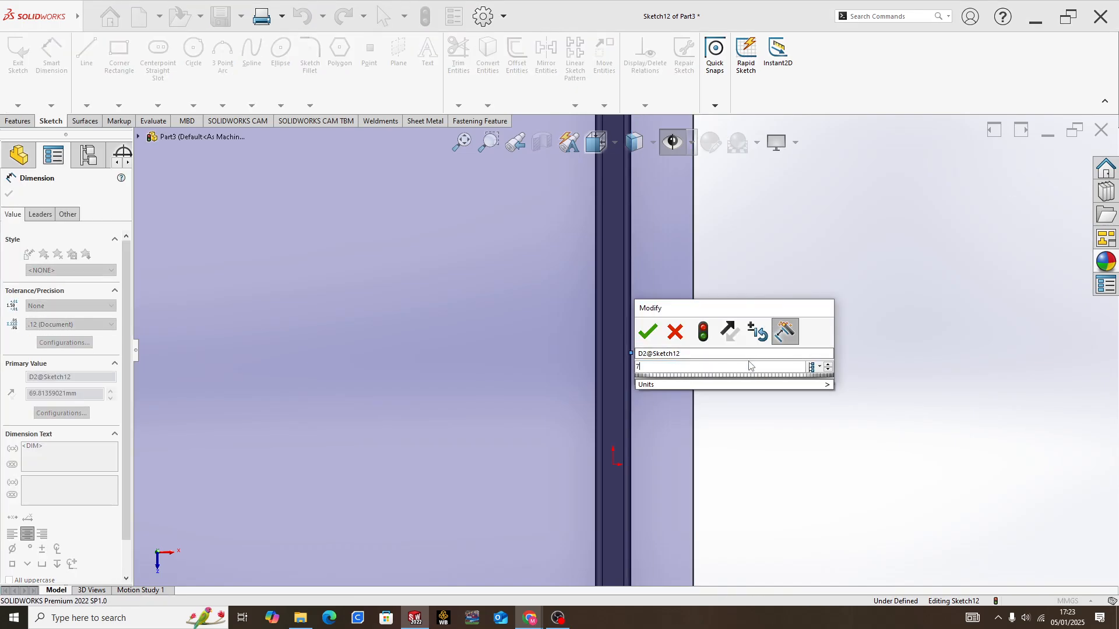
pyautogui.write('0')
pyautogui.press('Return')
# - Dimension the rectangle's upper edge 30 mm from the adjacent end edge of the right frame's tube
pyautogui.scroll(5, 625, 283)
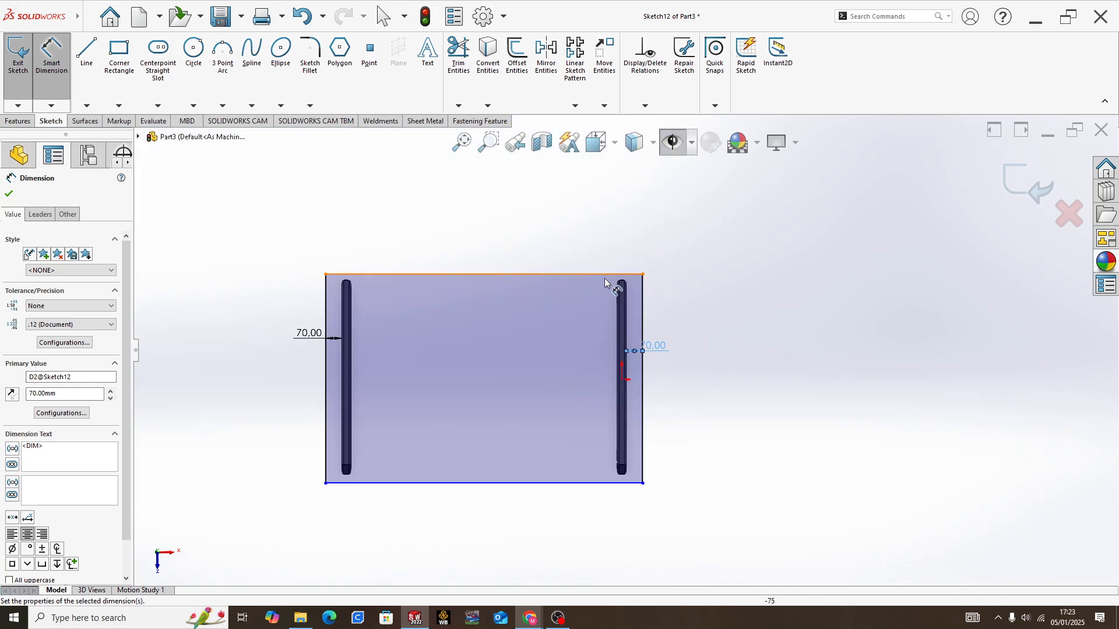
pyautogui.scroll(-3, 648, 293)
pyautogui.scroll(-3, 653, 300)
pyautogui.click(658, 301)
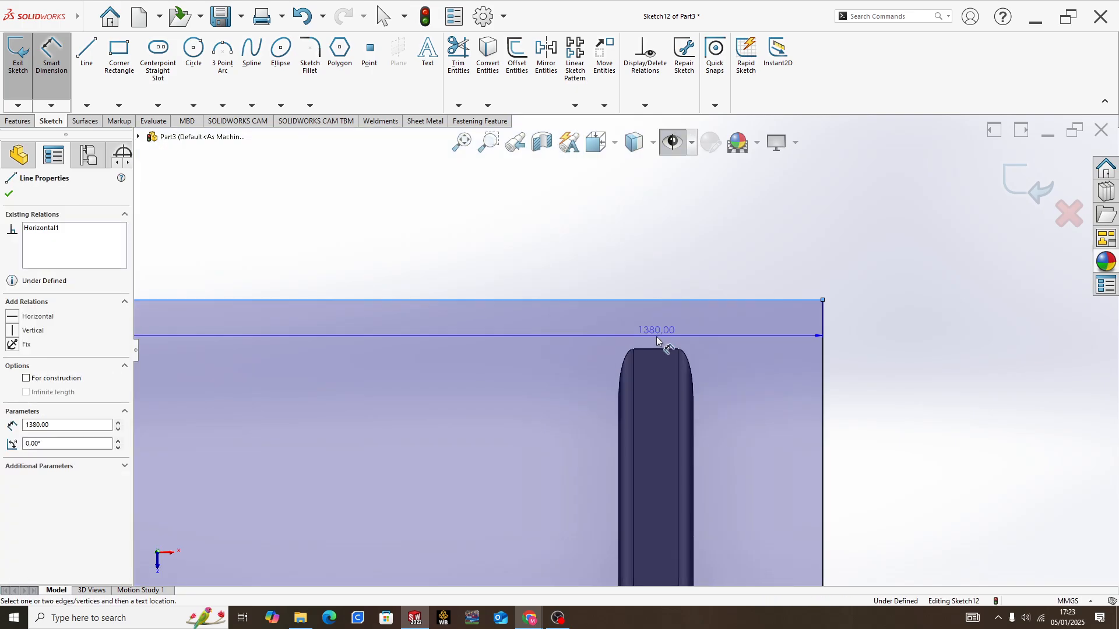
pyautogui.click(660, 351)
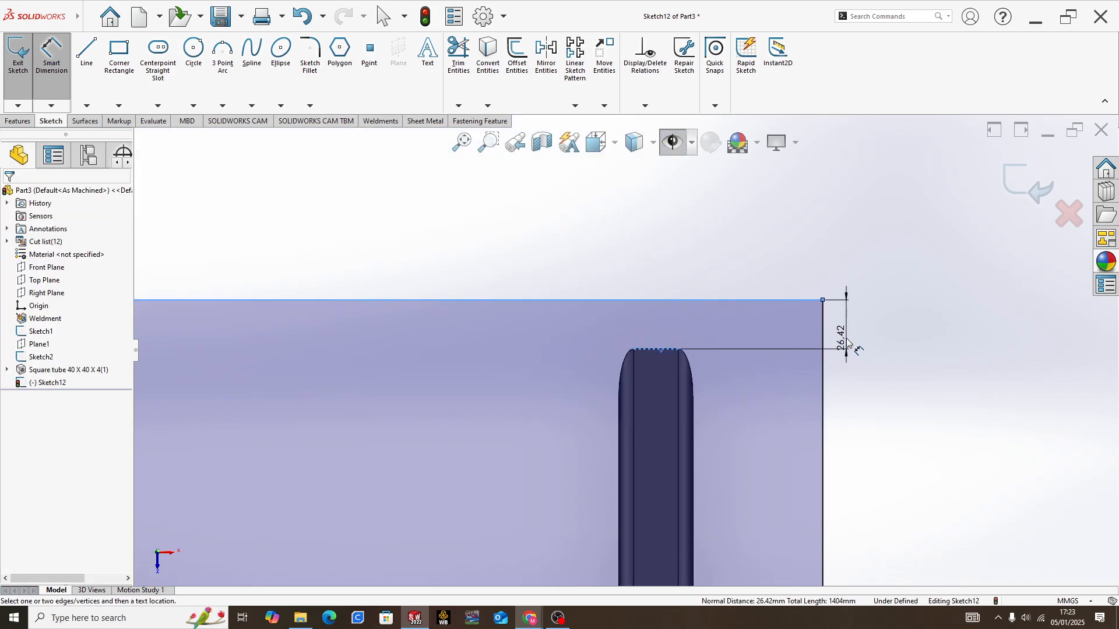
pyautogui.click(845, 343)
pyautogui.write('30')
pyautogui.press('Return')
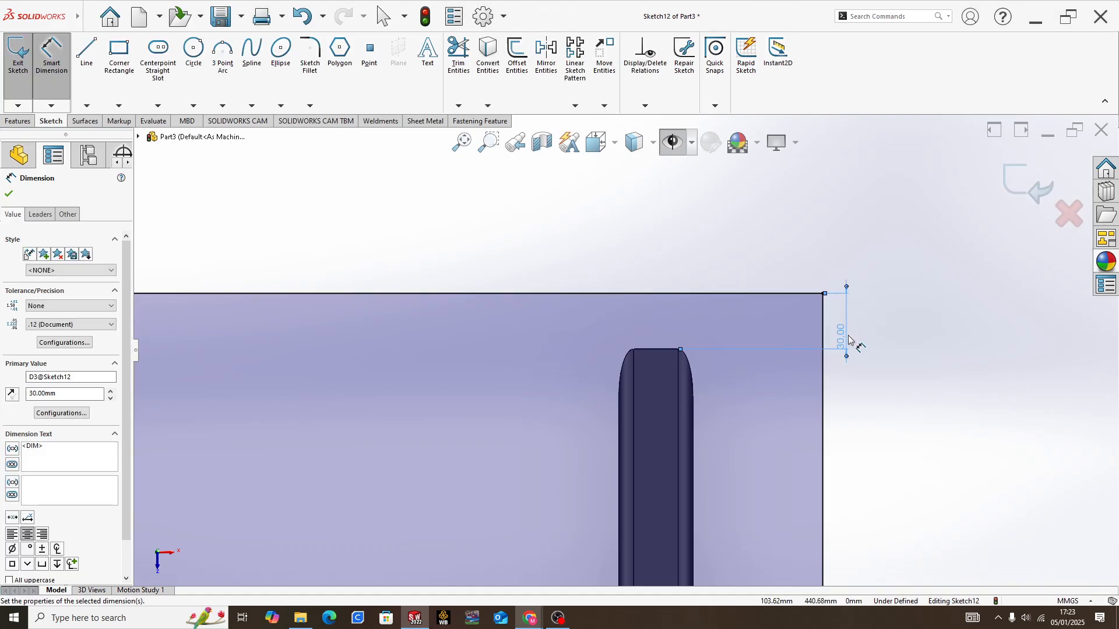
# - Dimension the rectangle's lower edge 30 mm from the adjacent end edge of the right frame's tube
pyautogui.scroll(6, 717, 418)
pyautogui.scroll(-10, 632, 504)
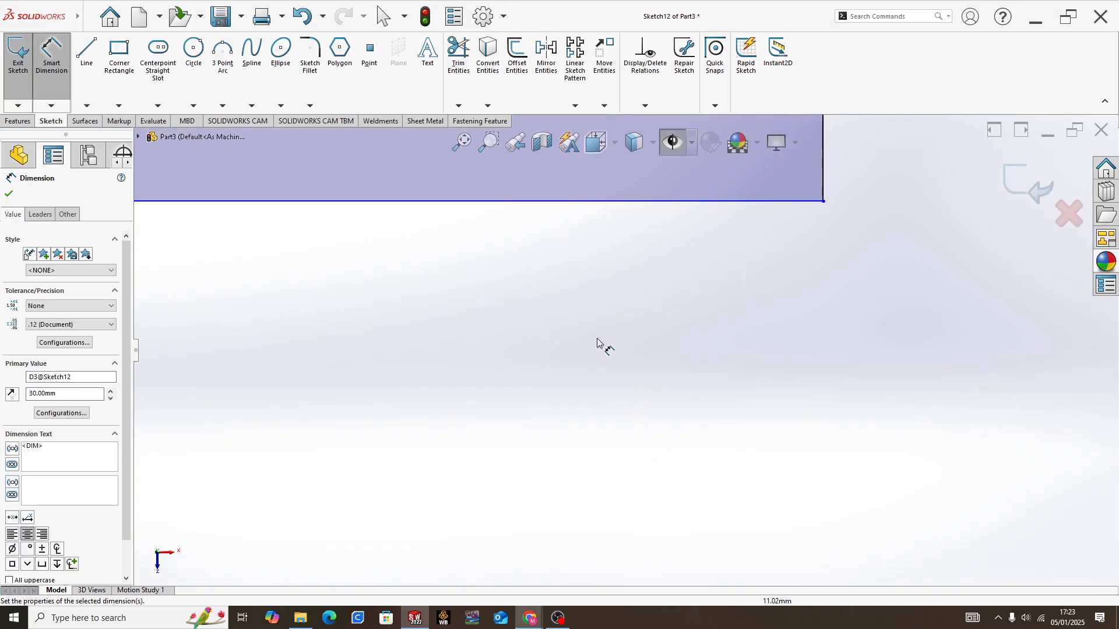
pyautogui.click(606, 260)
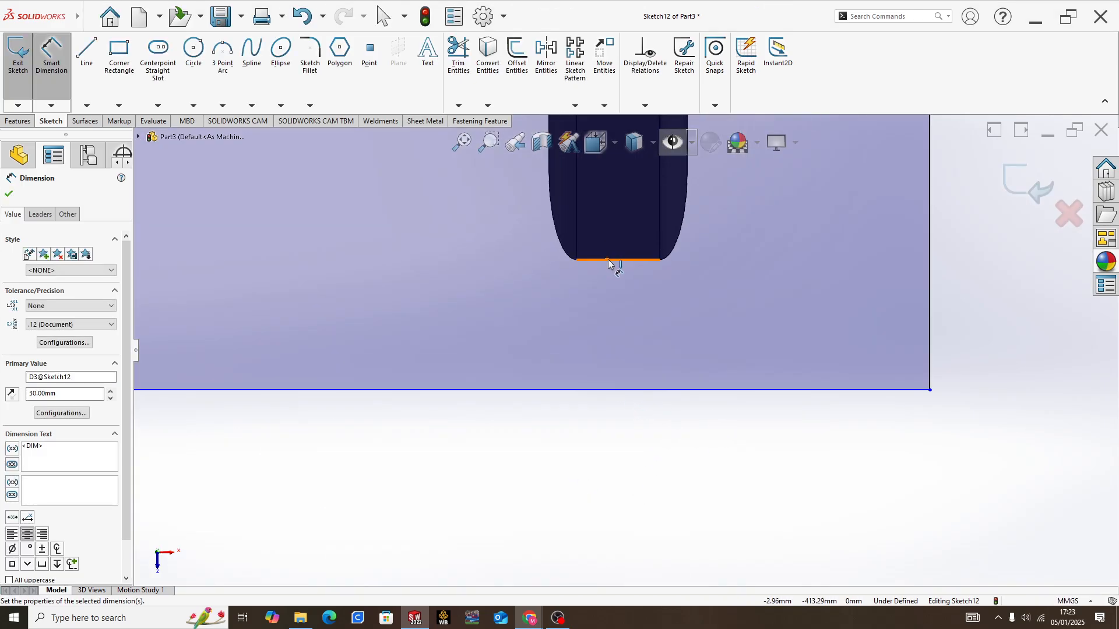
pyautogui.click(646, 389)
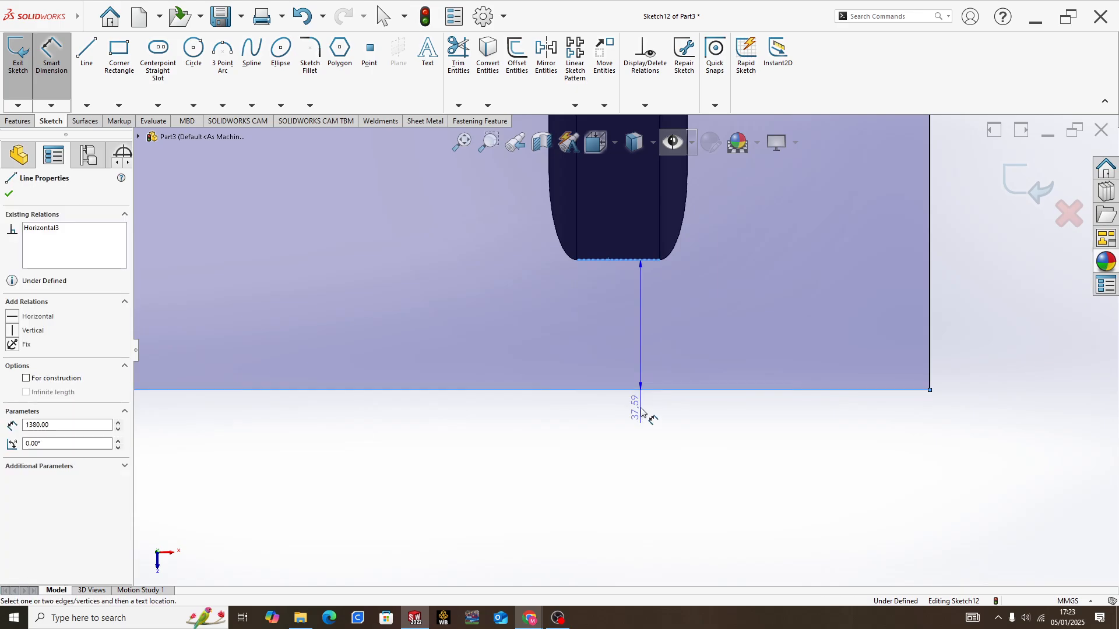
pyautogui.click(647, 424)
pyautogui.write('30')
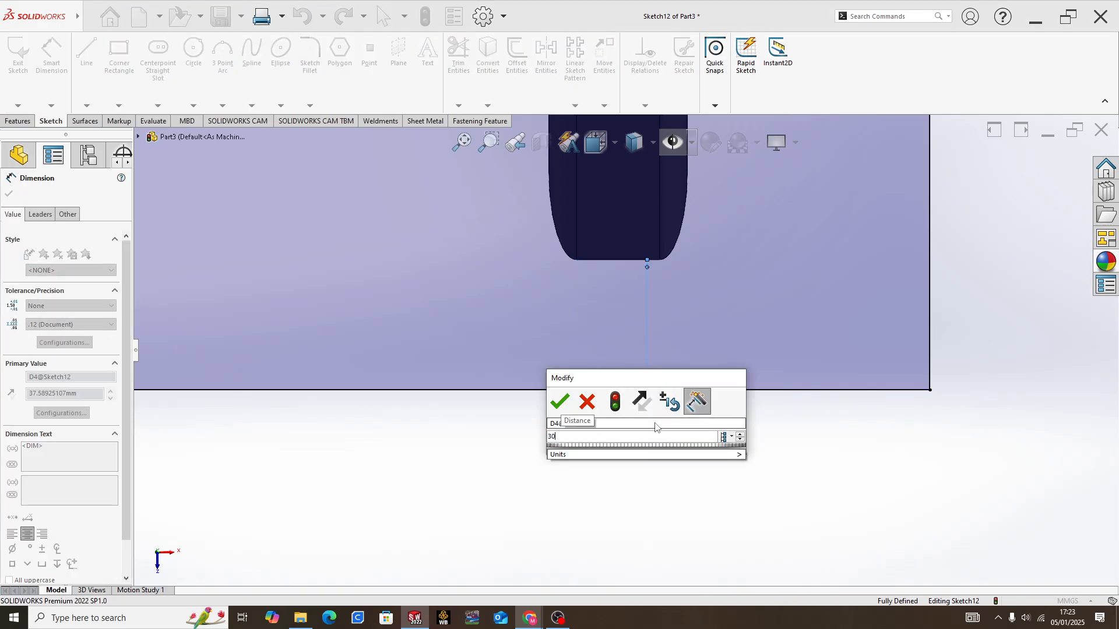
pyautogui.press('Return')
# - Extrude the rectangle upward from the sketch plane with a blind depth of 25 mm to form the tabletop
pyautogui.scroll(15, 496, 355)
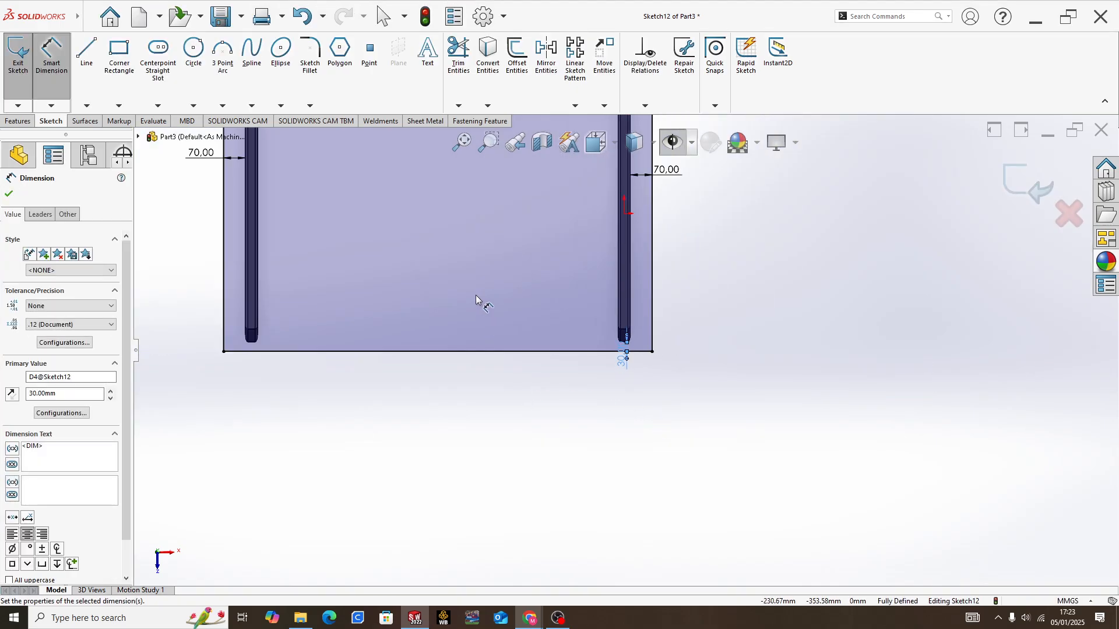
pyautogui.moveTo(509, 290); pyautogui.dragTo(508, 172, button='middle')
pyautogui.scroll(3, 524, 204)
pyautogui.moveTo(535, 240)
pyautogui.mouseDown(button='middle')
pyautogui.moveTo(526, 327)
pyautogui.moveTo(509, 344)
pyautogui.moveTo(532, 305)
pyautogui.mouseUp(button='middle')
pyautogui.scroll(-4, 526, 326)
pyautogui.scroll(2, 527, 326)
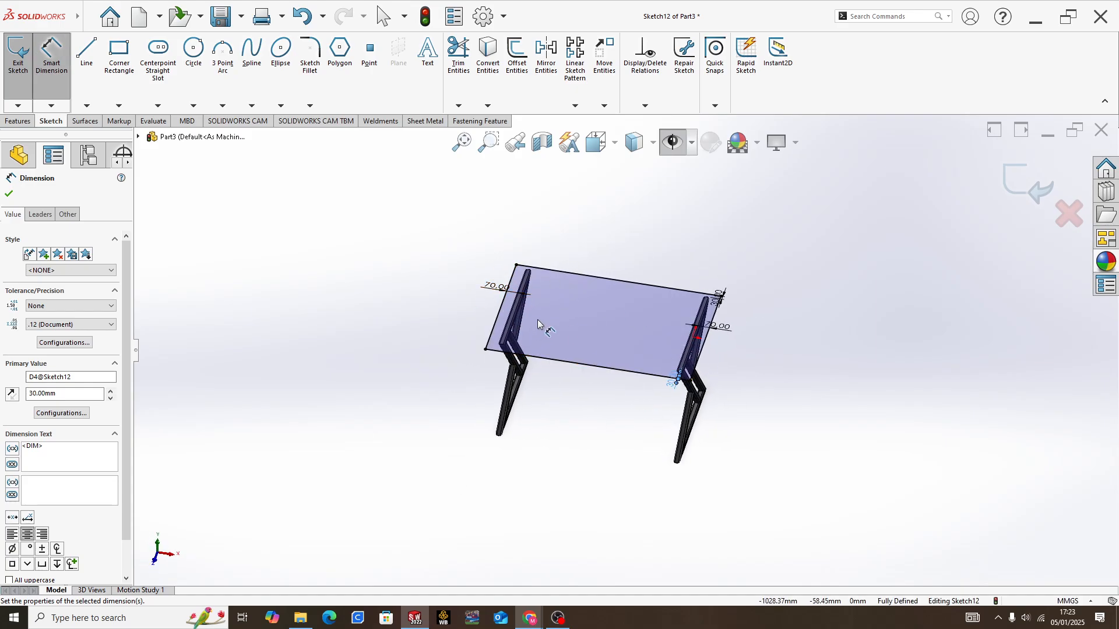
pyautogui.scroll(-3, 538, 320)
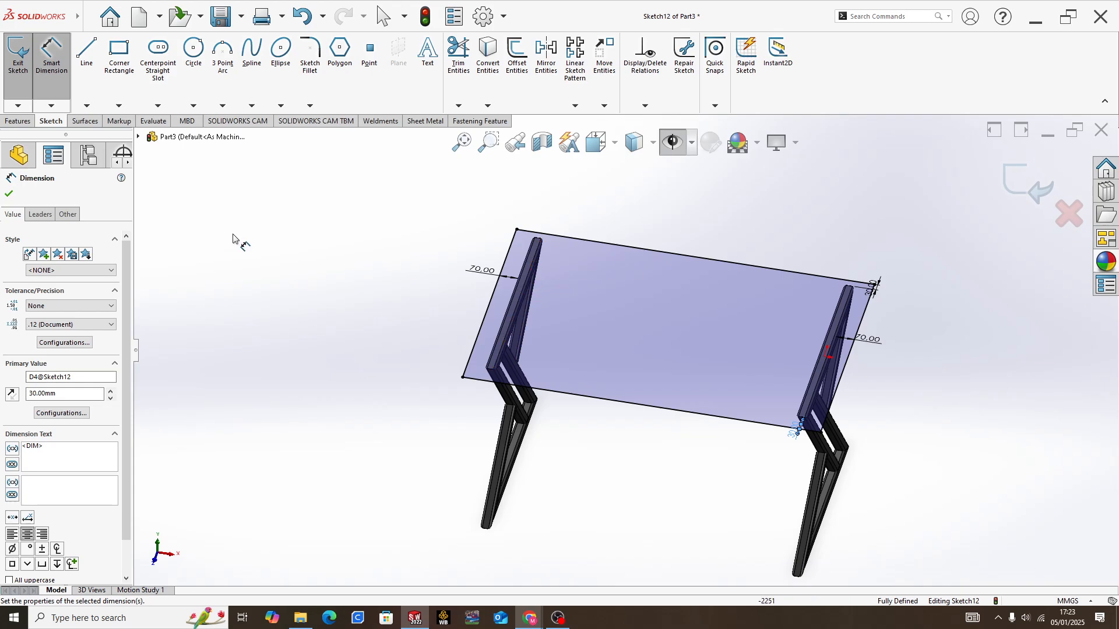
pyautogui.click(13, 123)
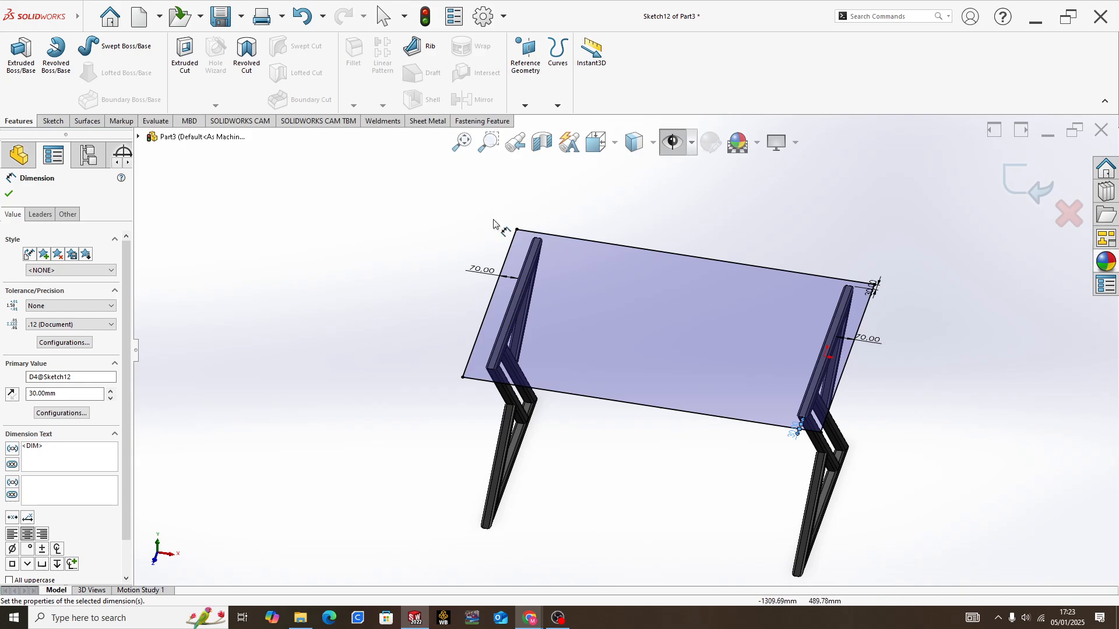
pyautogui.click(21, 55)
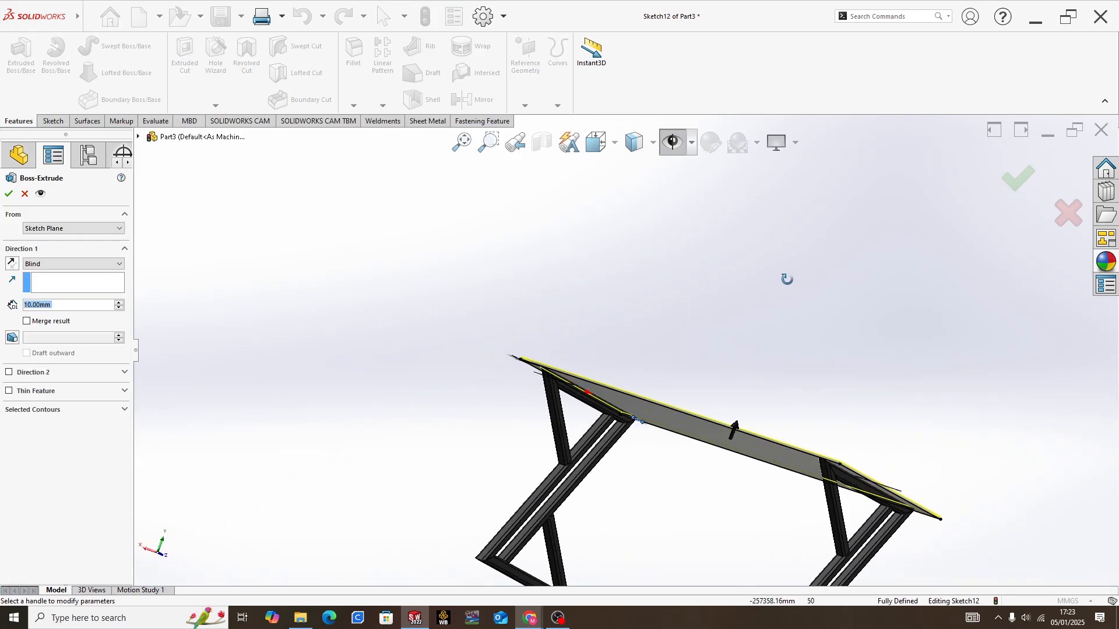
pyautogui.moveTo(787, 279); pyautogui.dragTo(702, 430, button='middle')
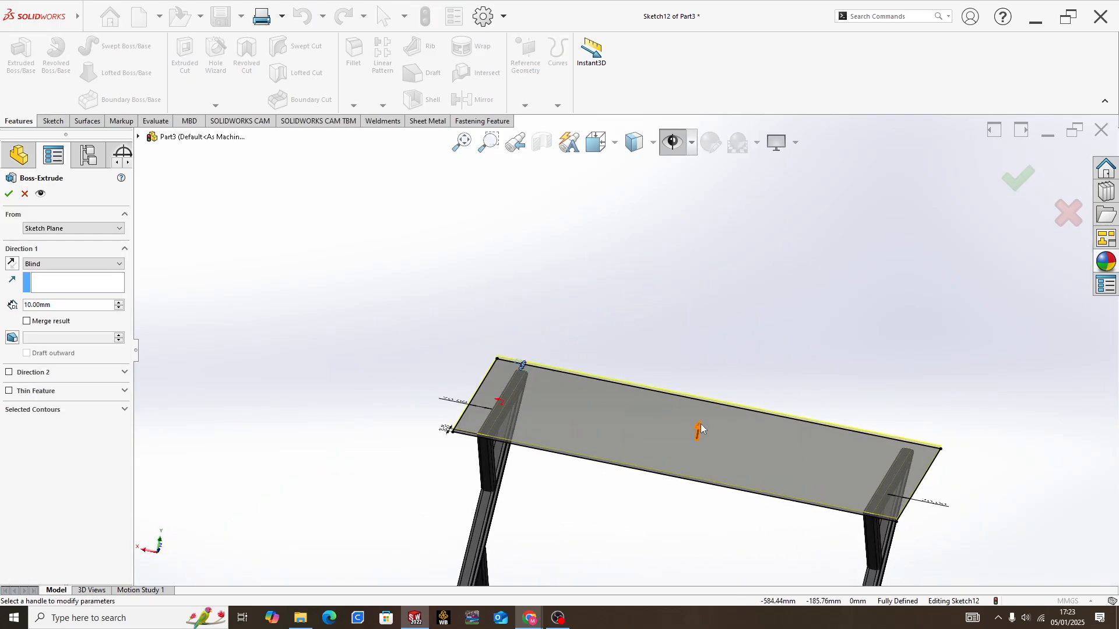
pyautogui.scroll(-6, 693, 432)
pyautogui.scroll(3, 505, 437)
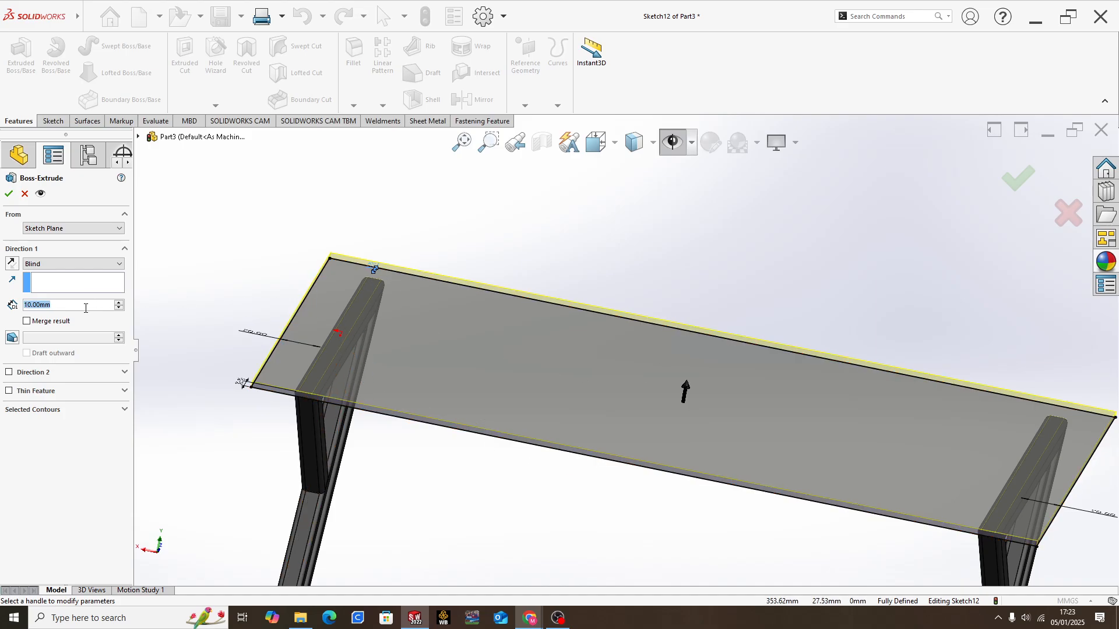
pyautogui.write('25')
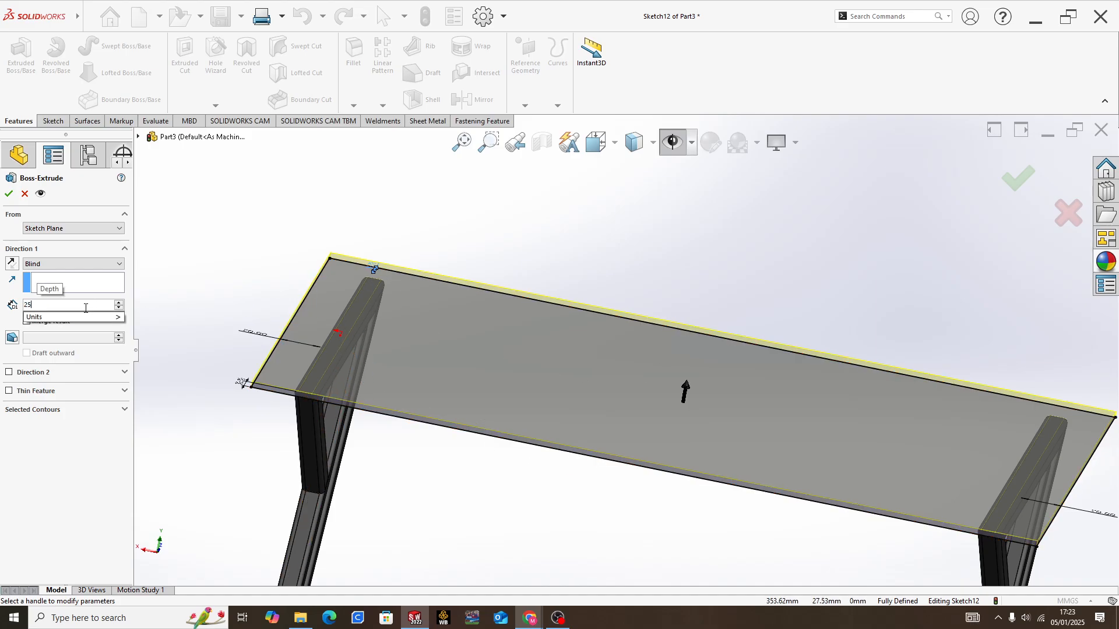
pyautogui.press('Return')
pyautogui.scroll(5, 571, 400)
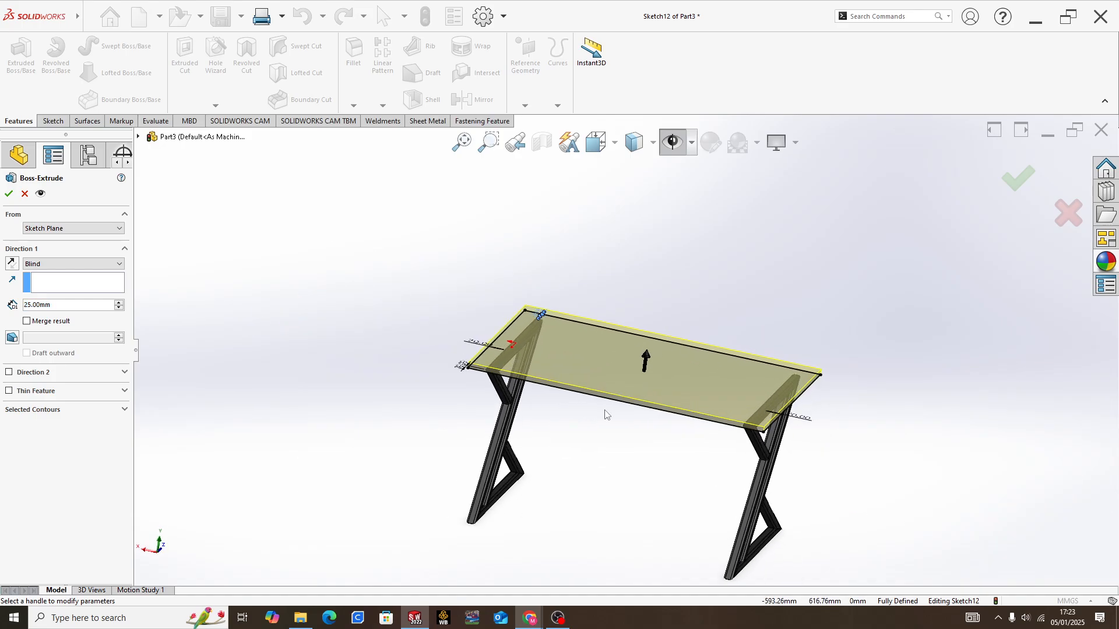
pyautogui.click(8, 195)
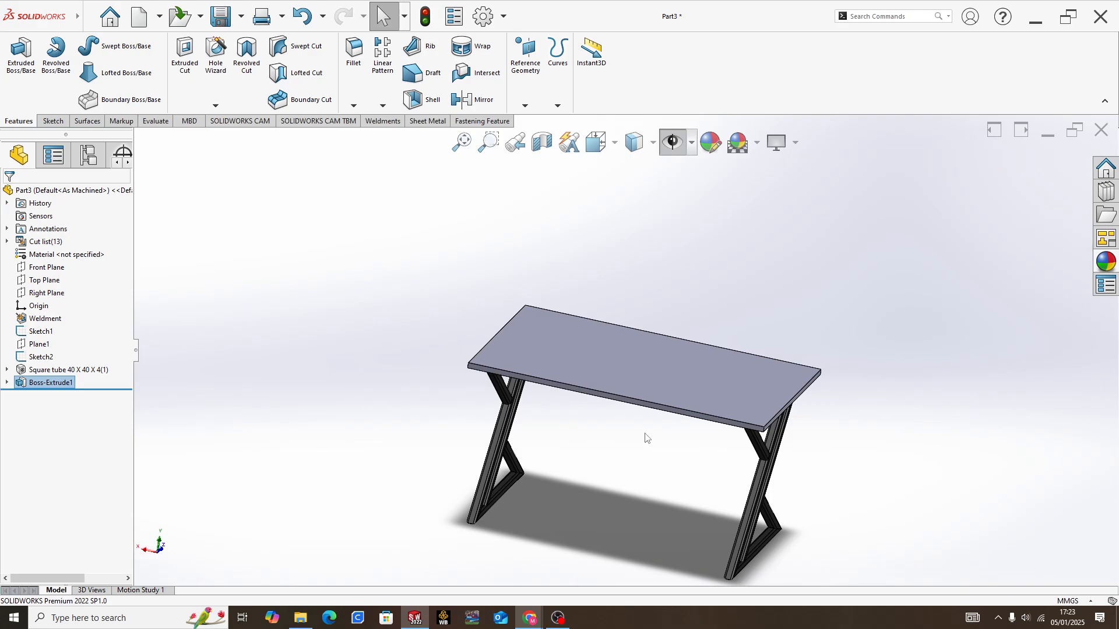
# - Fillet the edges of the tabletop's upper and lower faces with a 5 mm radius
pyautogui.moveTo(645, 438); pyautogui.dragTo(592, 452, button='middle')
pyautogui.click(582, 382)
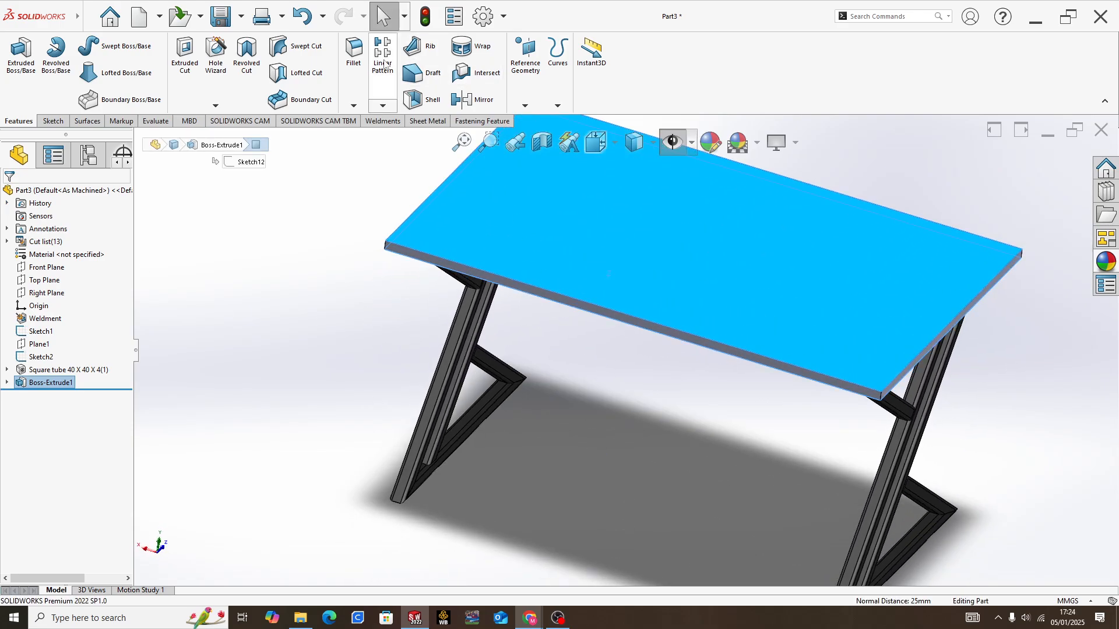
pyautogui.click(354, 54)
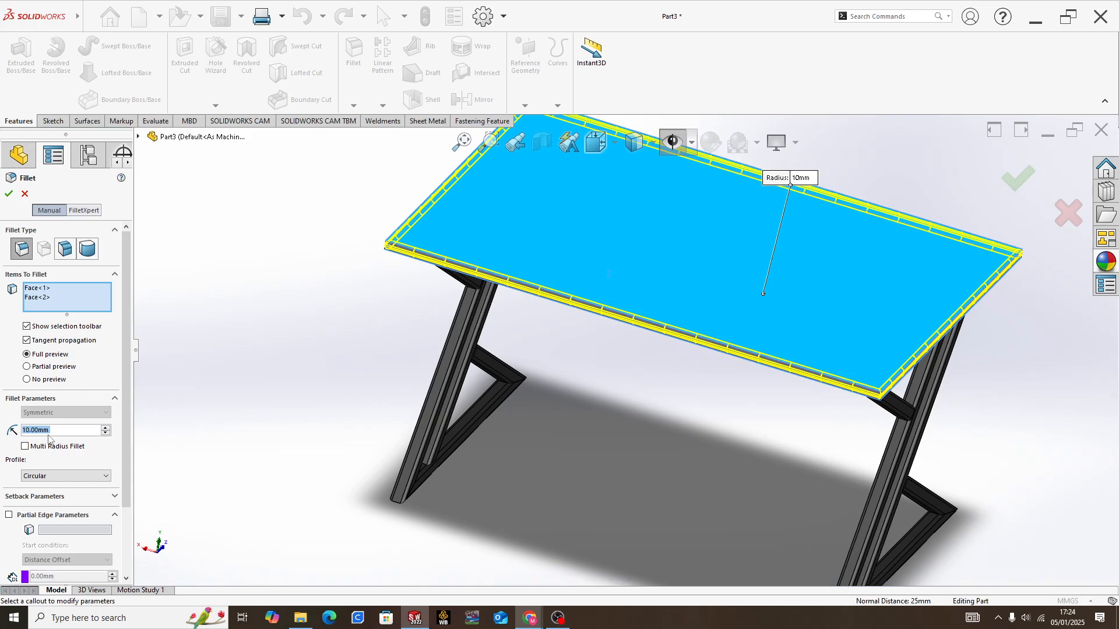
pyautogui.write('5')
pyautogui.press('Return')
pyautogui.click(9, 195)
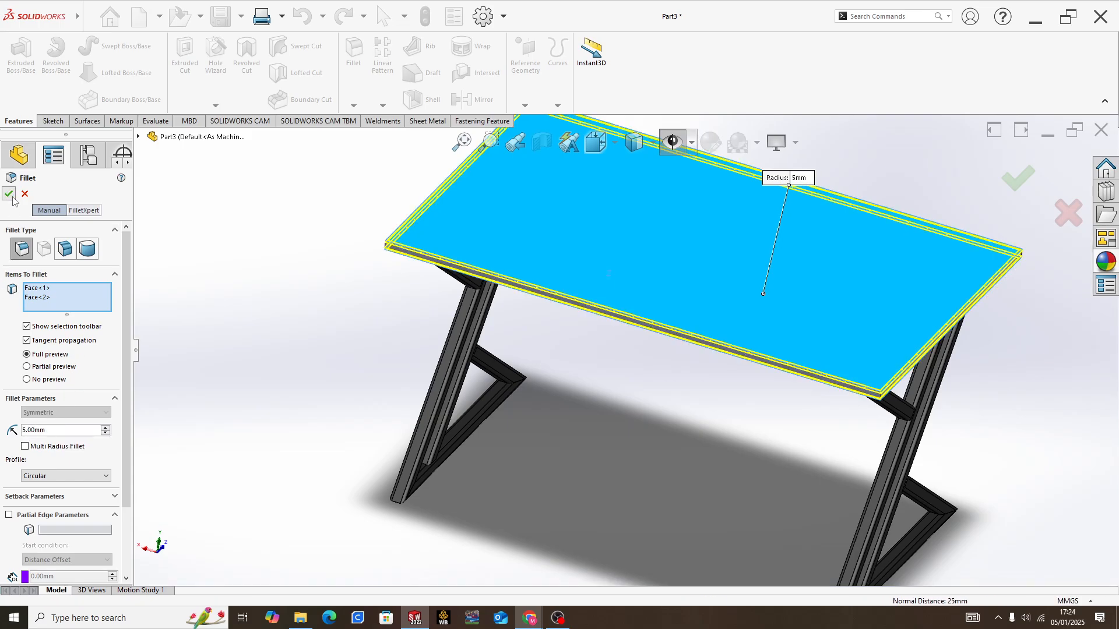
# - Apply the satin finished ash 2d wood appearance to the tabletop extrusion and its fillet
pyautogui.scroll(3, 653, 407)
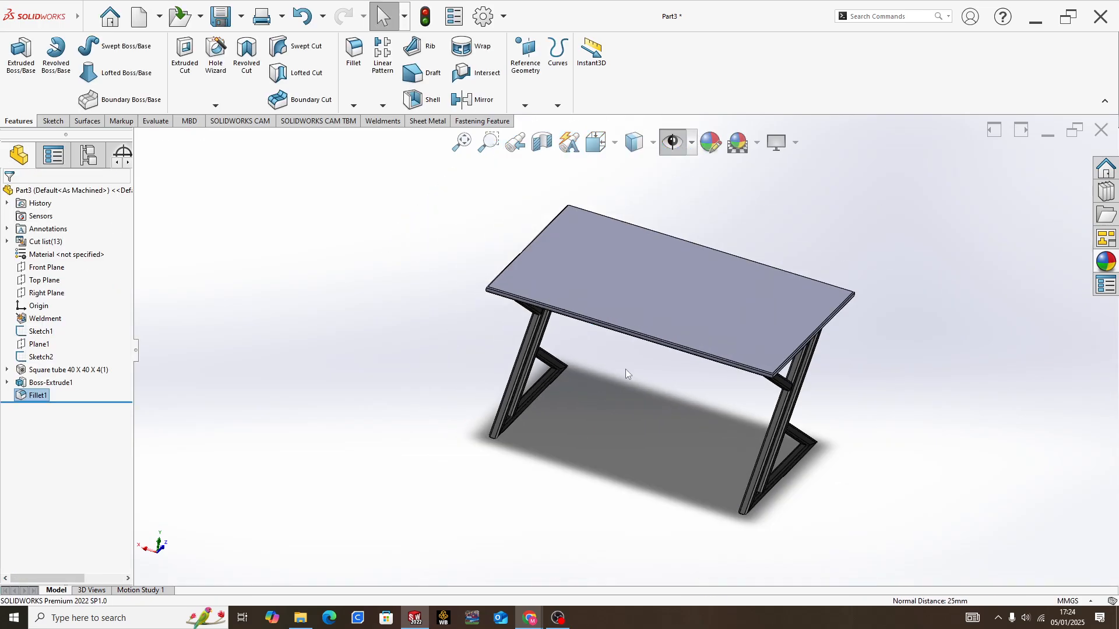
pyautogui.click(53, 386)
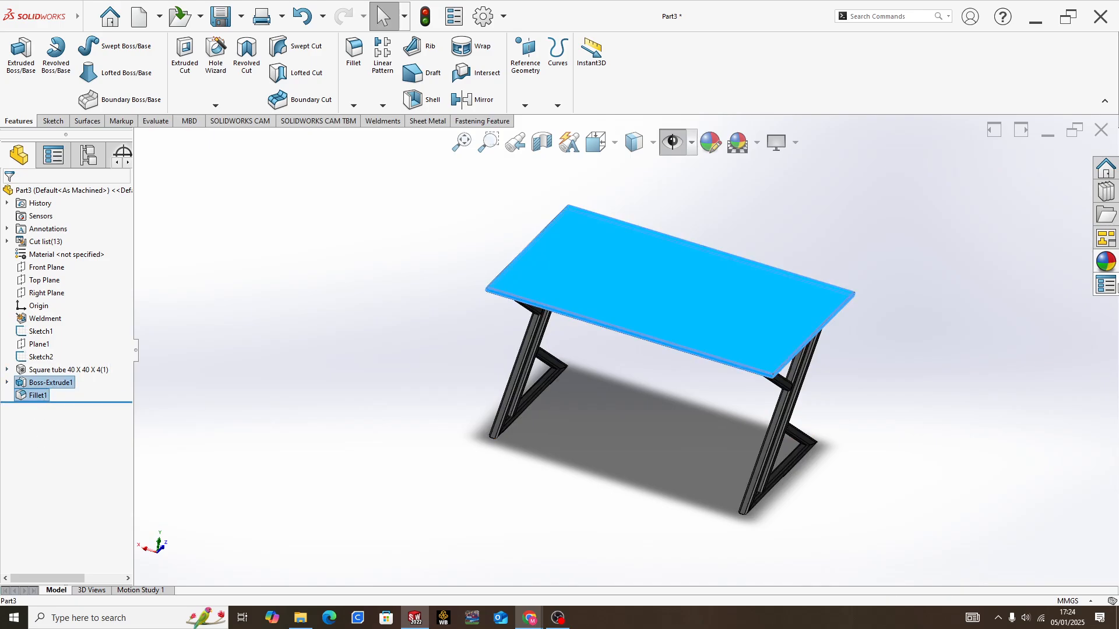
pyautogui.click(1106, 264)
pyautogui.scroll(-5, 993, 226)
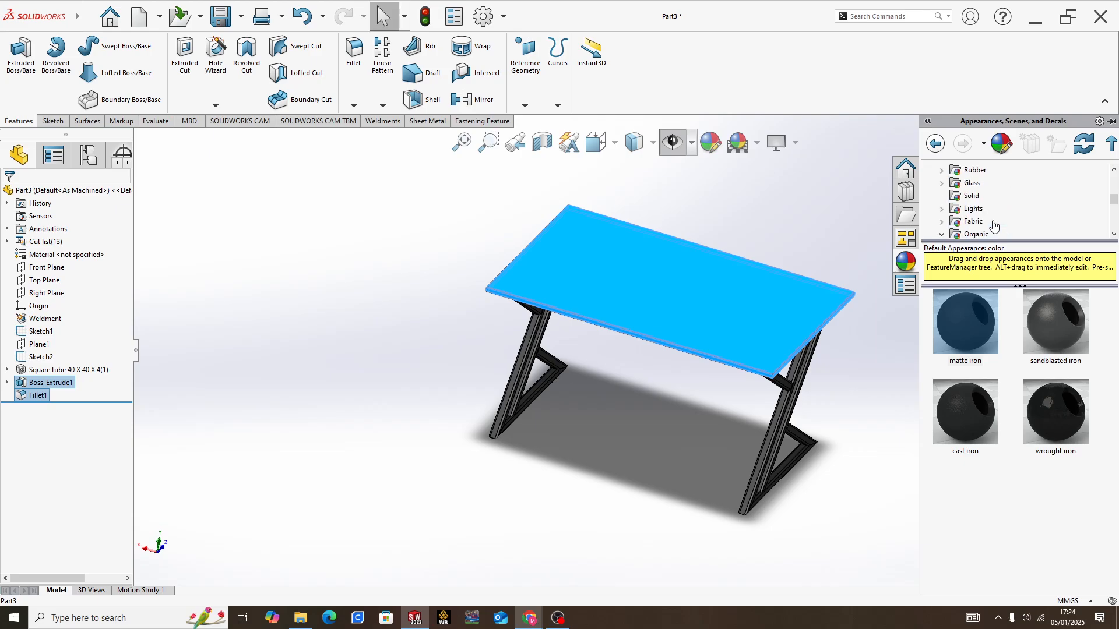
pyautogui.click(978, 235)
pyautogui.scroll(-3, 990, 210)
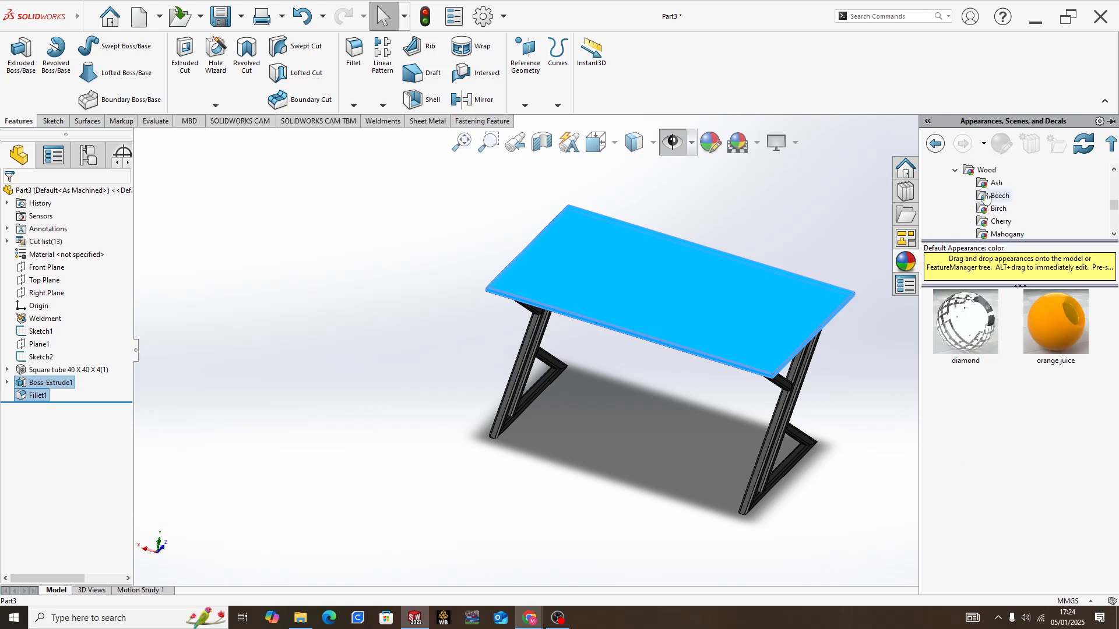
pyautogui.doubleClick(978, 172)
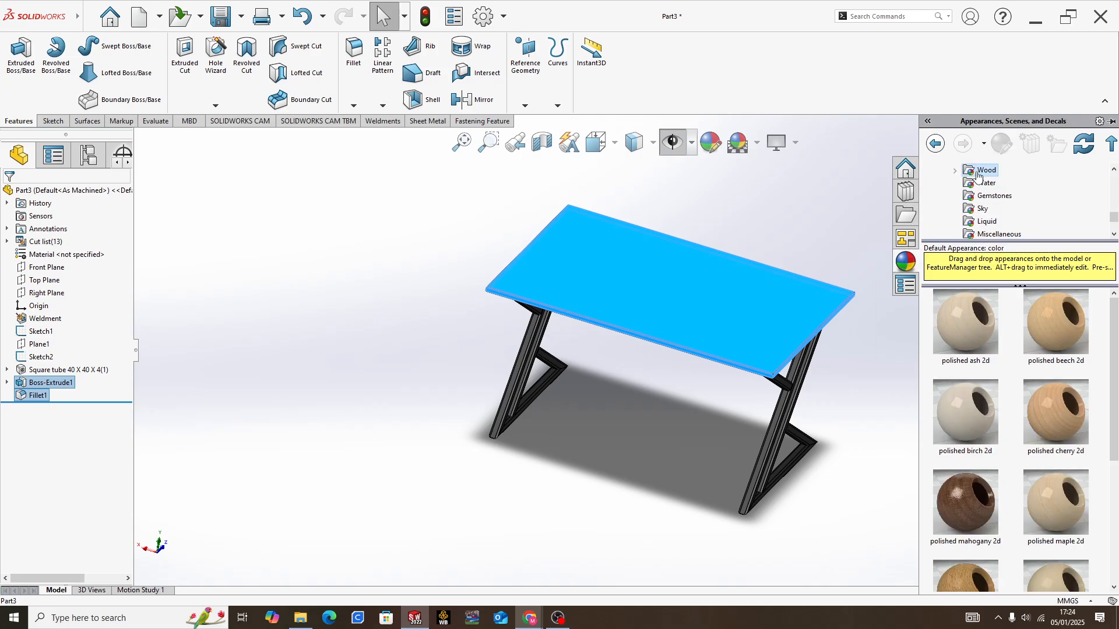
pyautogui.click(958, 172)
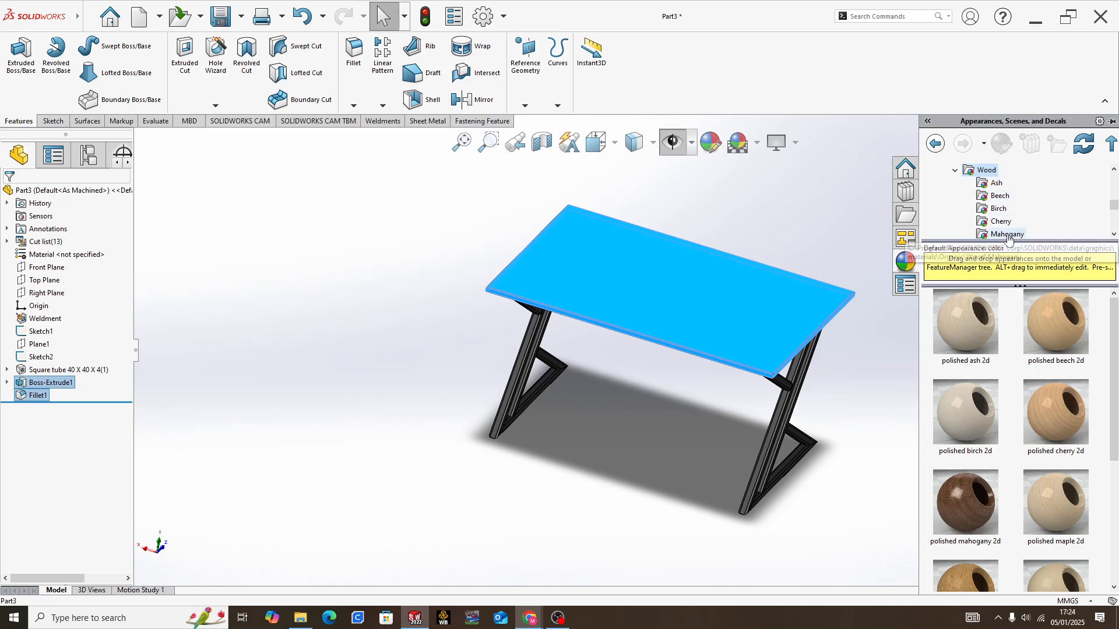
pyautogui.click(996, 183)
pyautogui.click(1076, 357)
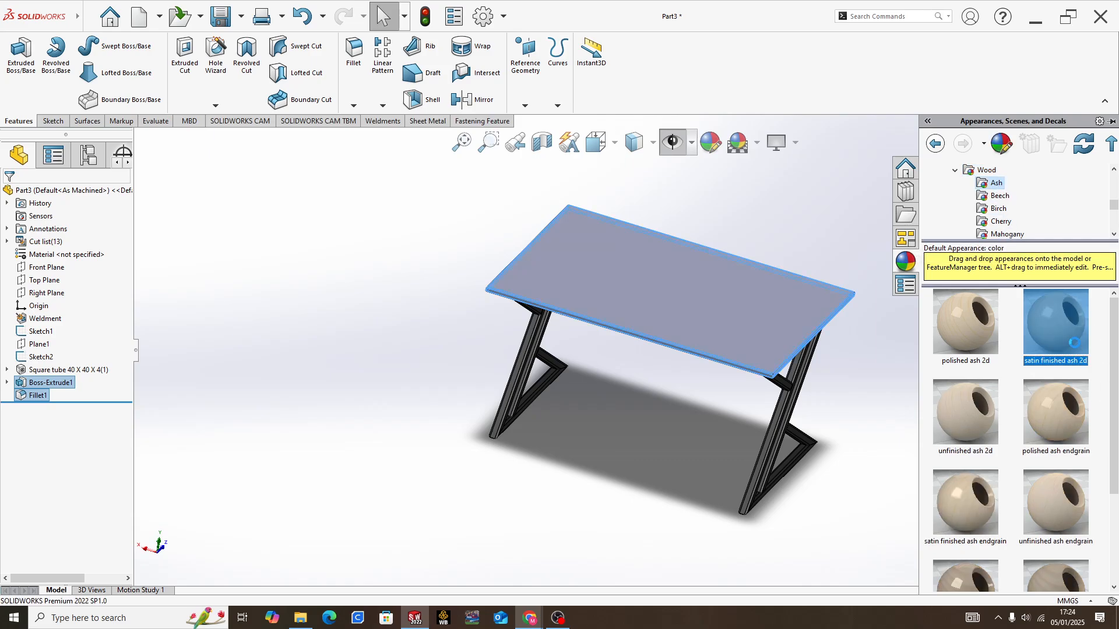
# - Examine the finished table from several angles and finish in the isometric view
pyautogui.moveTo(678, 443); pyautogui.dragTo(704, 428, button='middle')
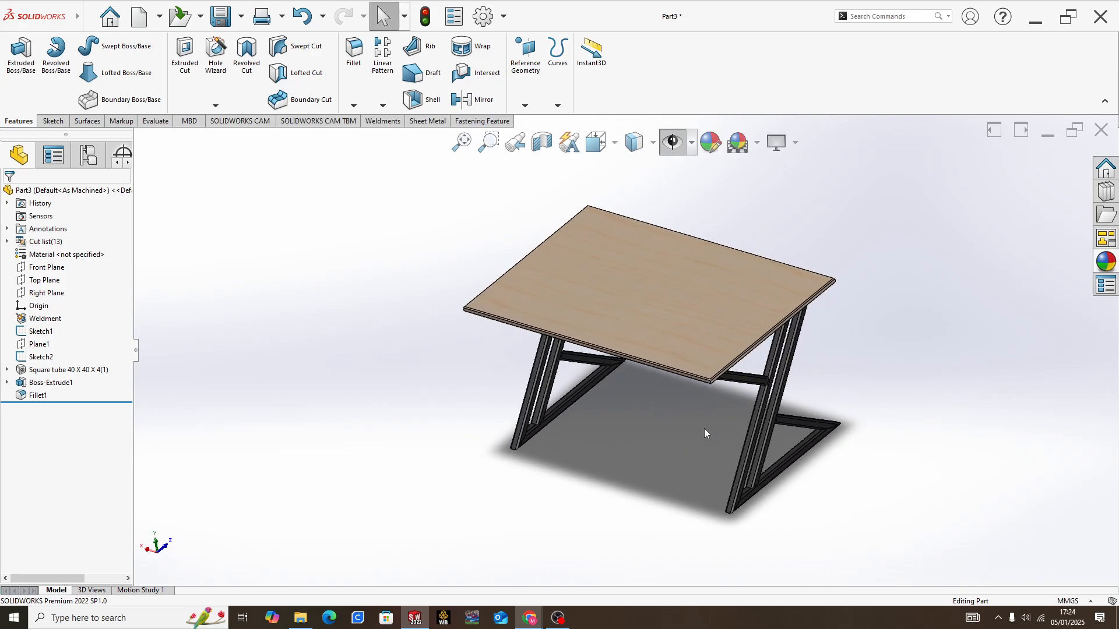
pyautogui.press('space')
pyautogui.click(474, 385)
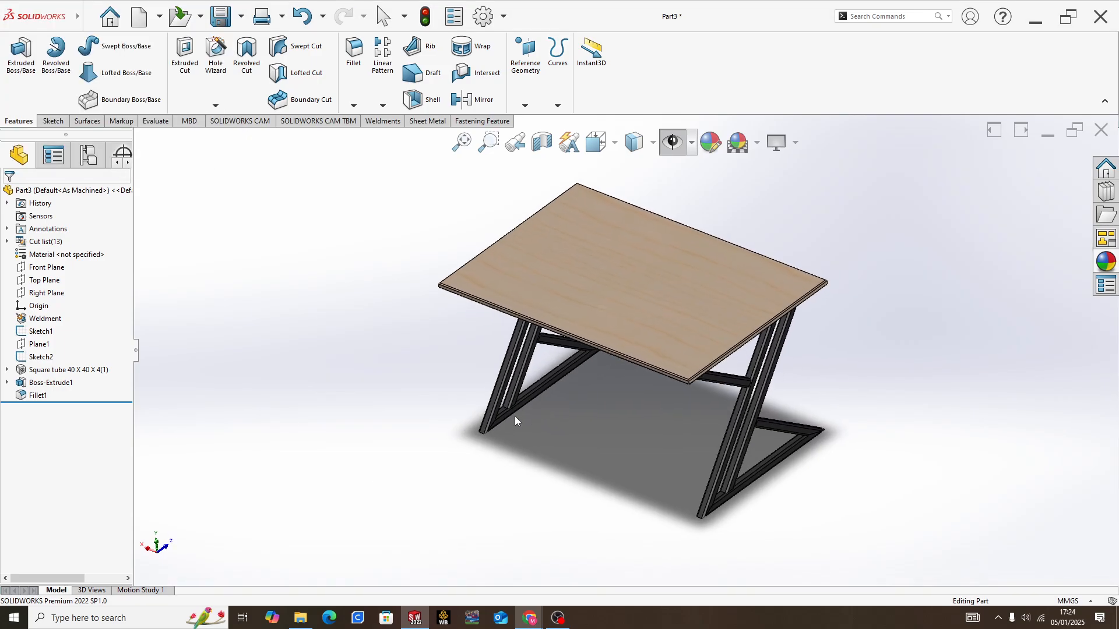
pyautogui.moveTo(556, 434); pyautogui.dragTo(672, 413, button='middle')
pyautogui.press('space')
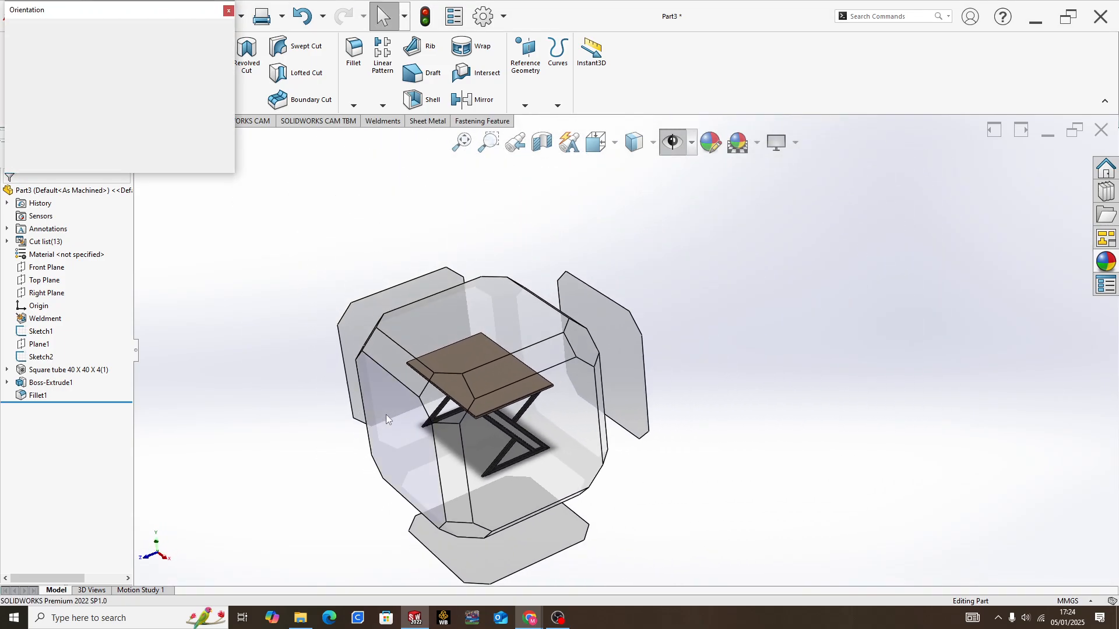
pyautogui.click(426, 416)
pyautogui.moveTo(778, 357); pyautogui.dragTo(718, 404, button='middle')
pyautogui.scroll(-1, 718, 404)
pyautogui.scroll(6, 666, 392)
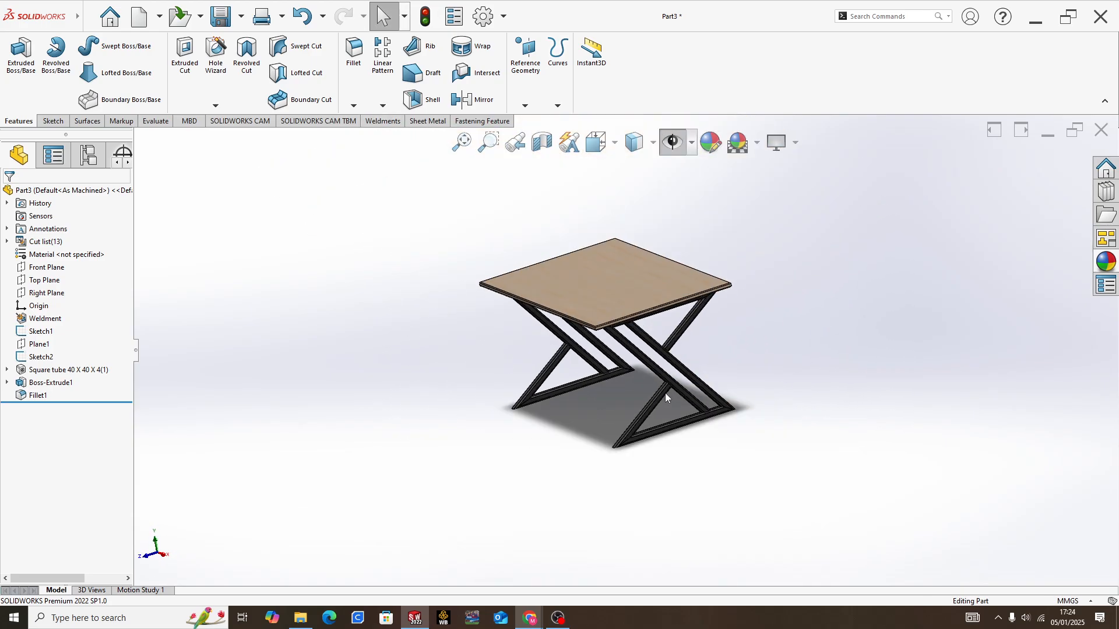
pyautogui.press('space')
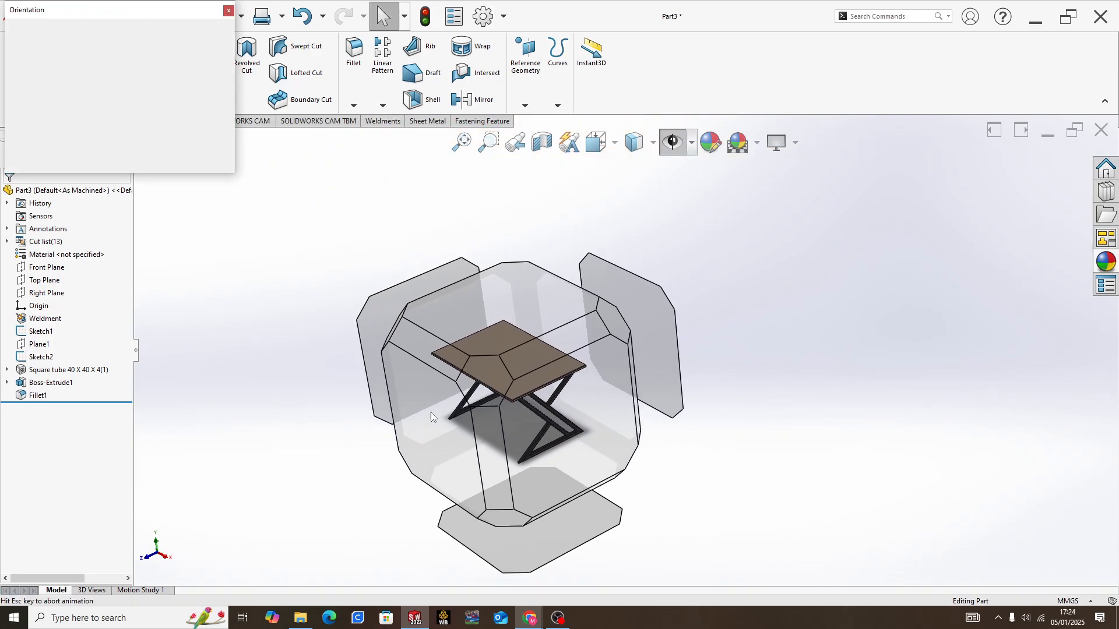
pyautogui.click(470, 399)
pyautogui.keyDown('ctrl'); pyautogui.moveTo(785, 376); pyautogui.dragTo(631, 384, button='middle'); pyautogui.keyUp('ctrl')
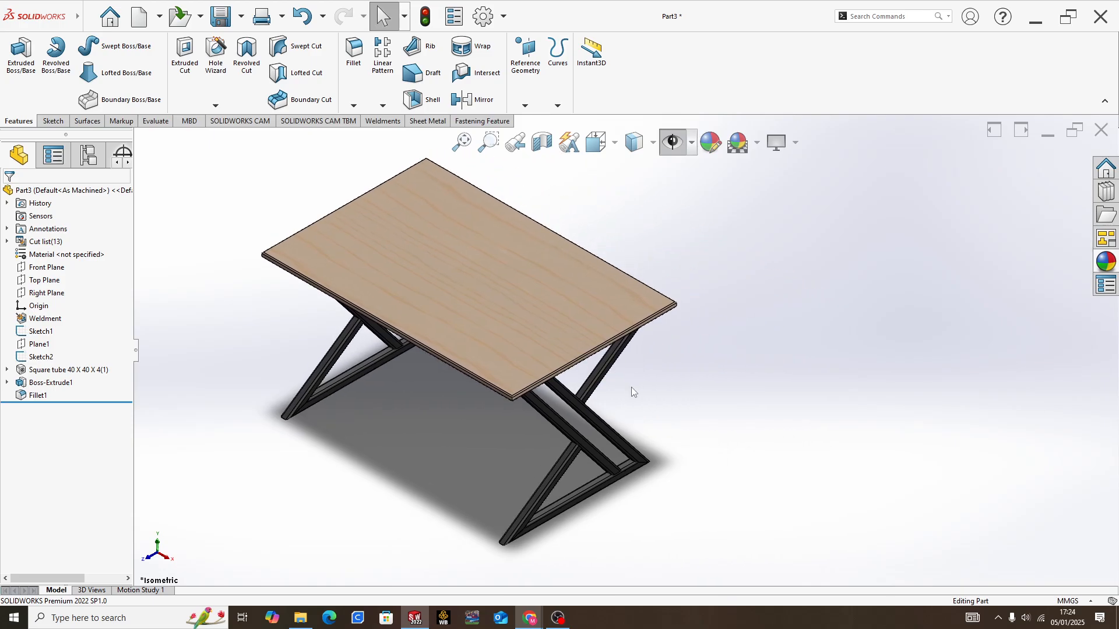